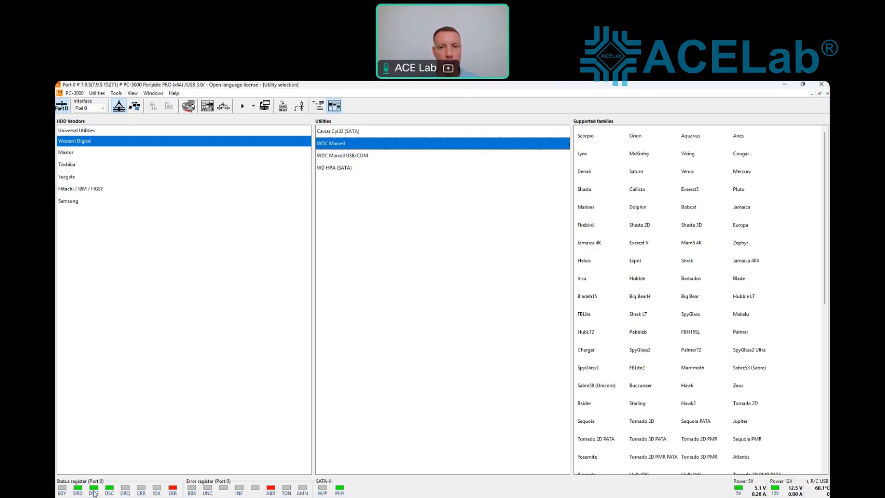
Step: Select Seagate to list the U5/Barracuda XX and F3 Architecture utilities with their families
click(74, 177)
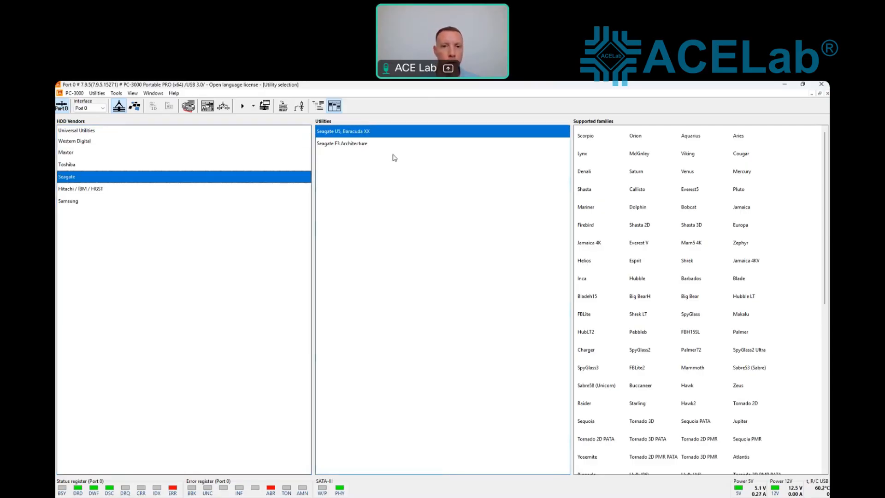
Step: Launch Seagate F3 Architecture for family A5 Rosewood_A5 and dismiss the microprogram table warning
click(372, 145)
double_click(371, 145)
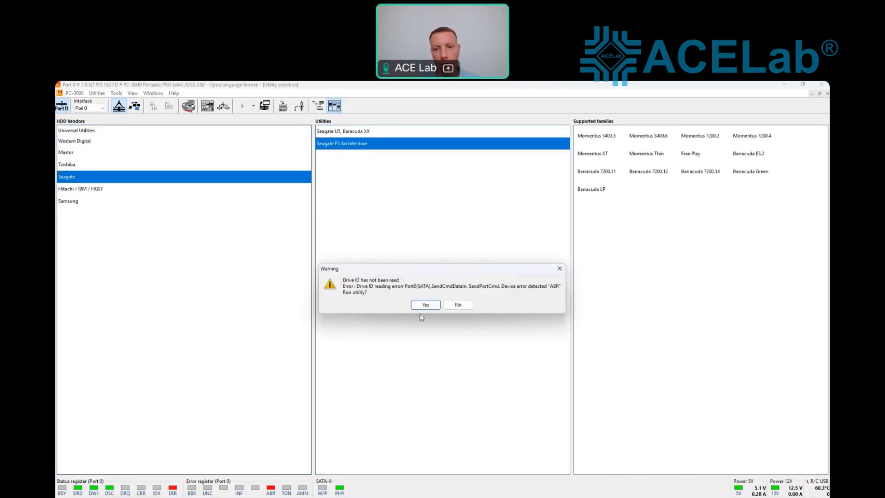
click(420, 306)
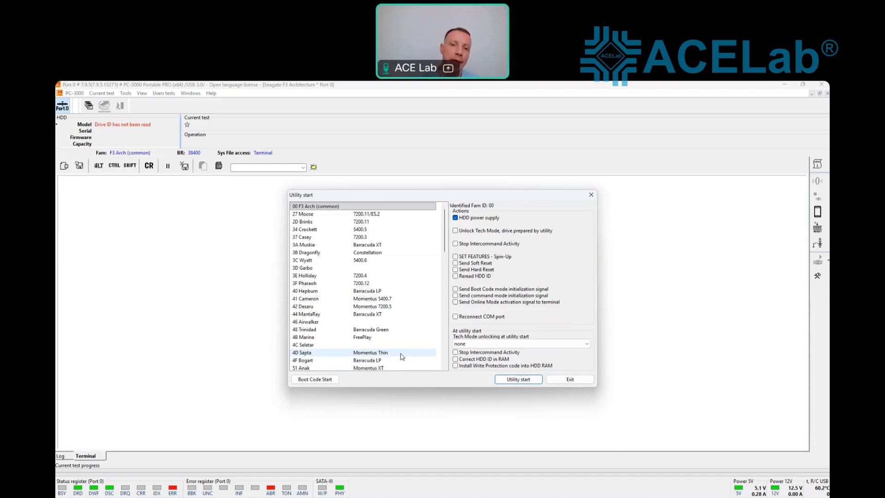
drag(445, 221, 444, 350)
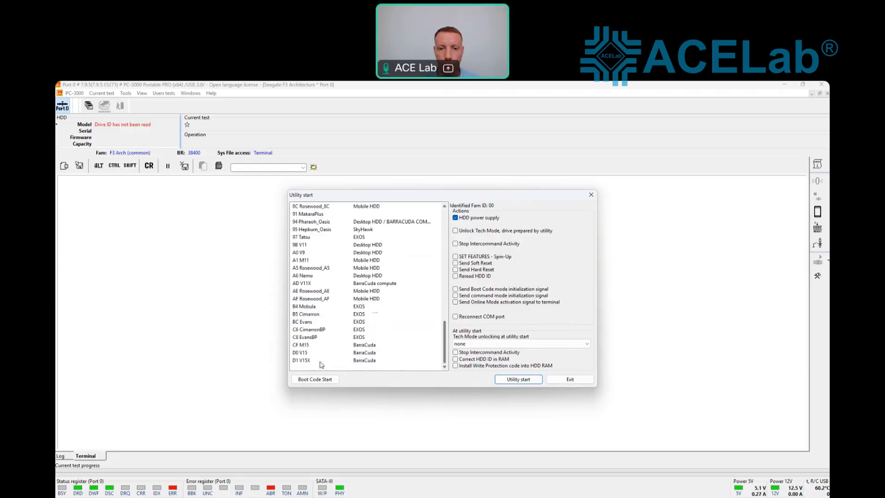
click(311, 267)
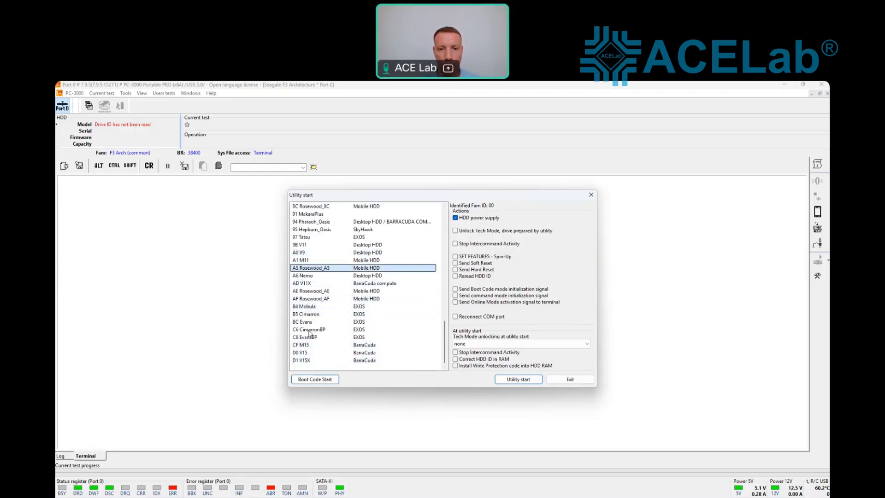
click(529, 381)
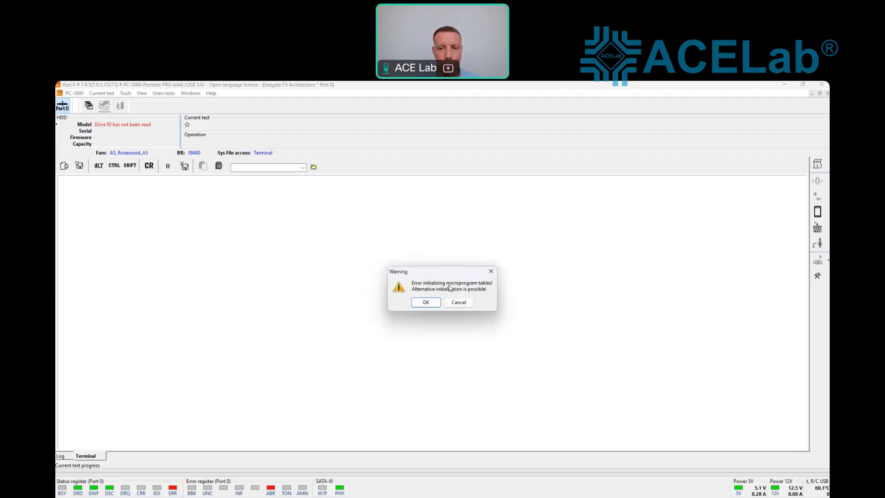
click(491, 272)
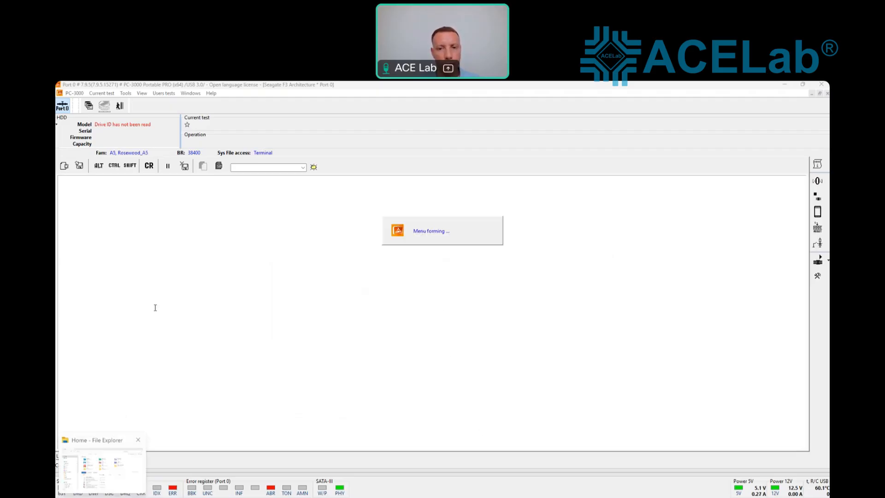
Step: Power-cycle the drive on Port 0, then browse the ROM functions list and Tools menu
click(64, 109)
click(64, 109)
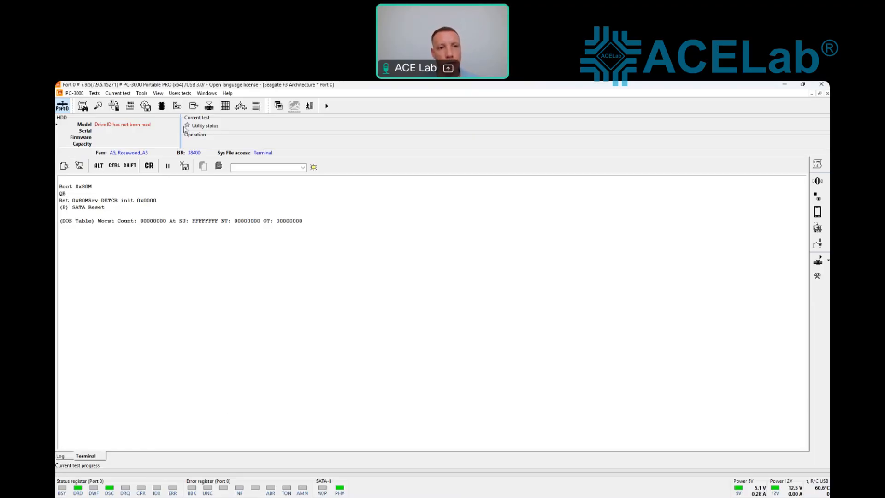
click(163, 106)
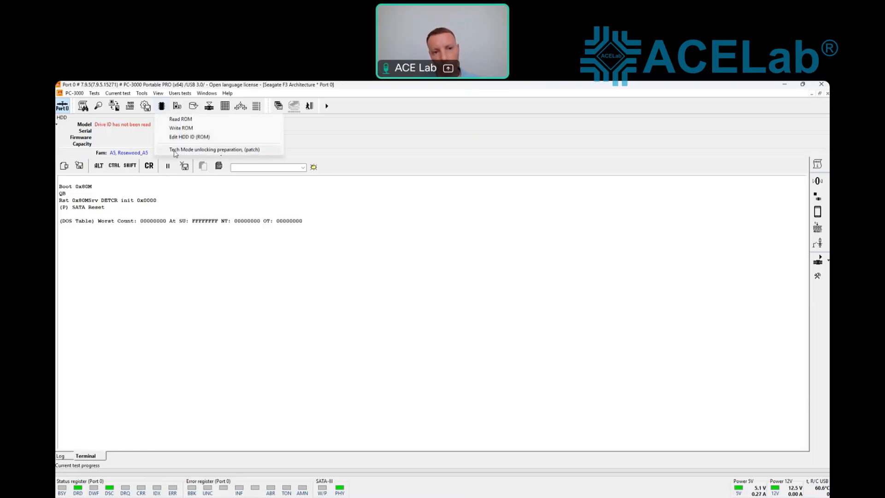
click(172, 251)
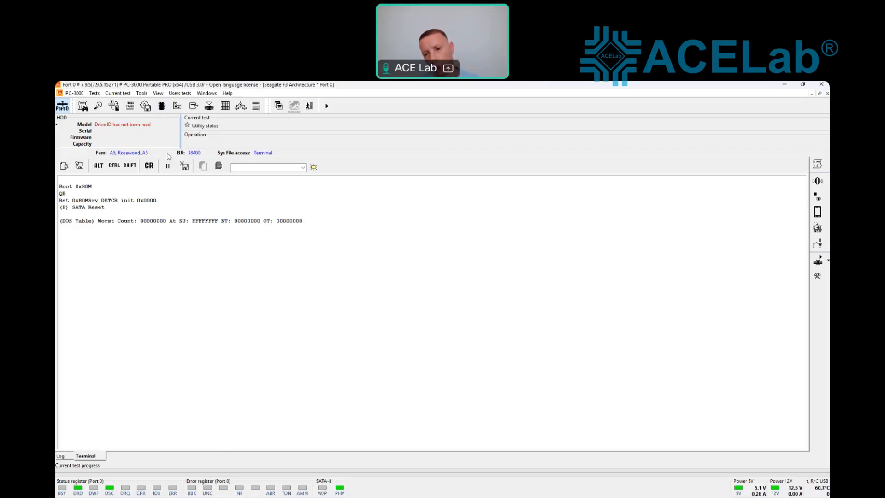
click(162, 107)
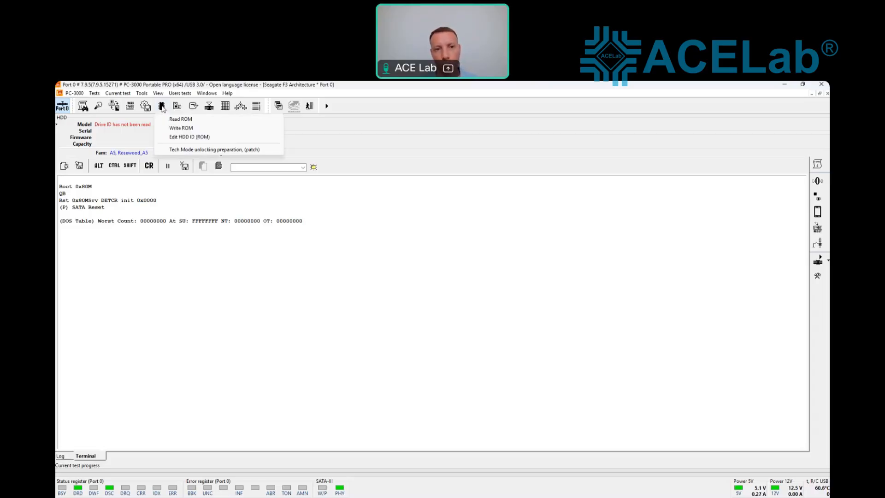
click(142, 93)
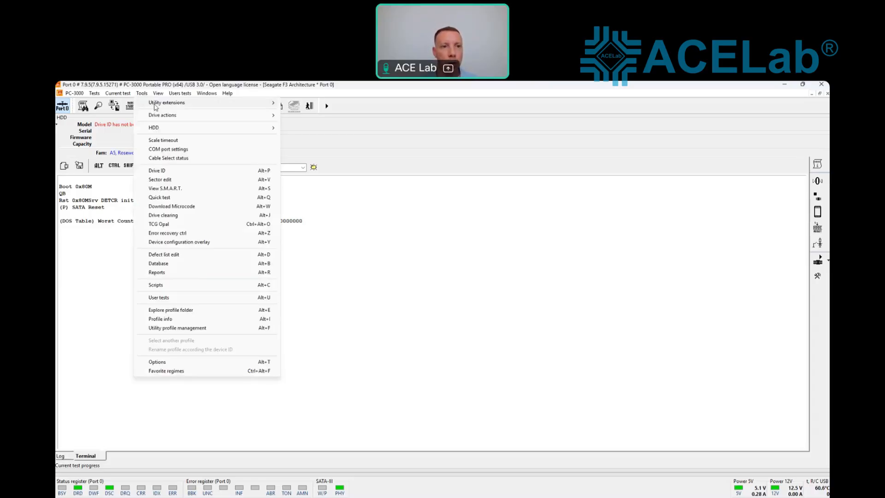
Step: Read the Flash ROM image via Boot Code at 460800 baud
mouse_move(156, 103)
click(307, 112)
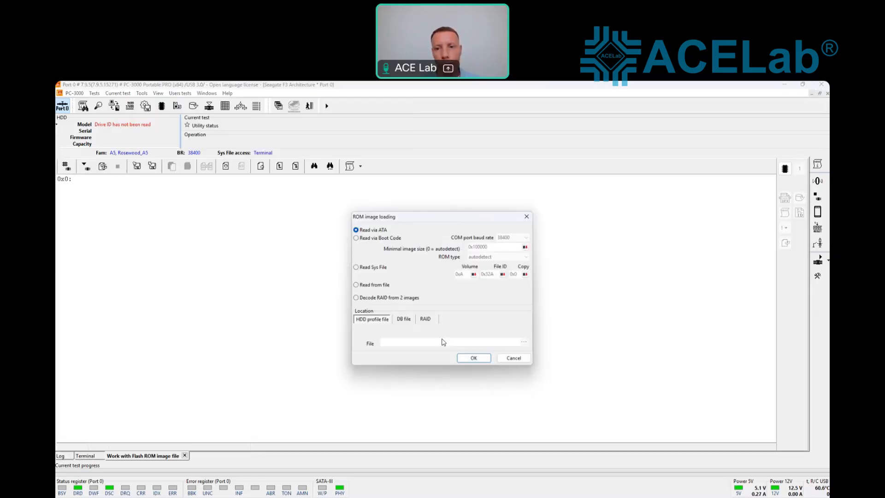
click(526, 237)
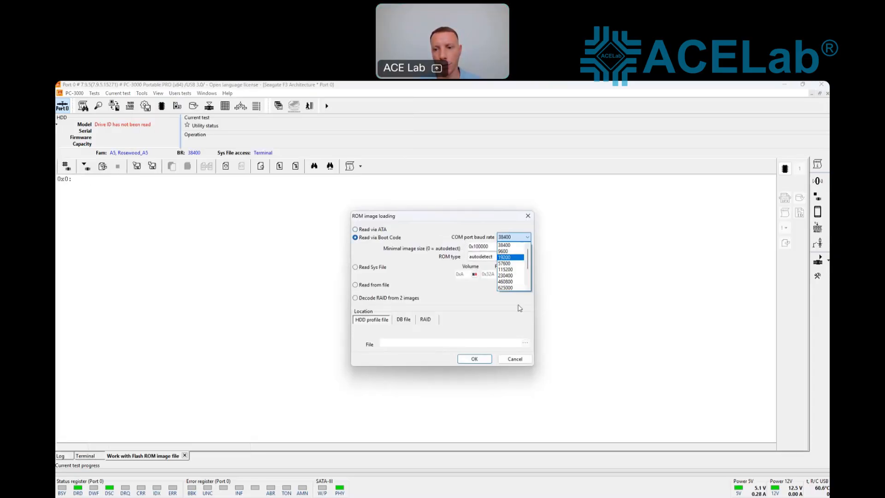
click(510, 287)
click(486, 359)
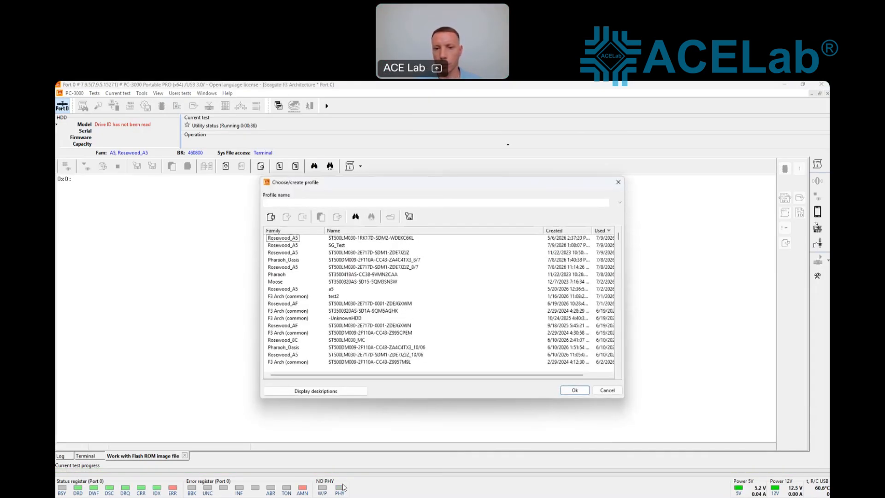
Step: Create a new profile named SG_7.9 for the read ROM image
click(296, 204)
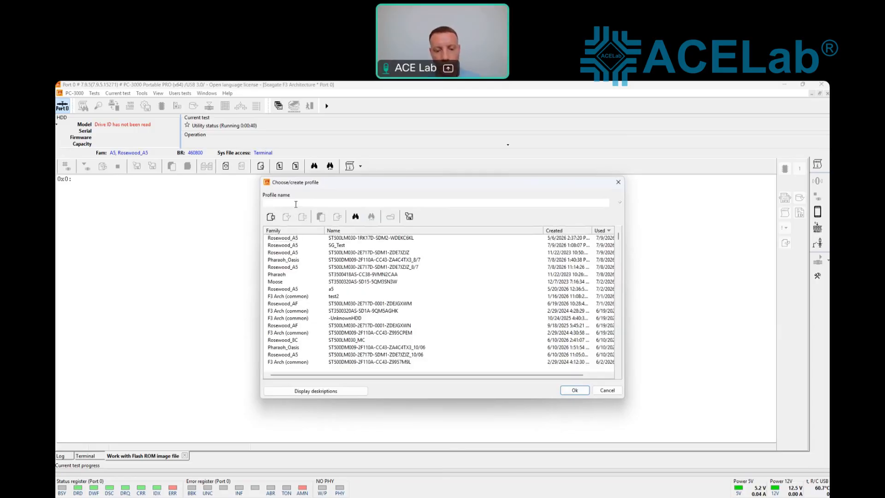
text(S)
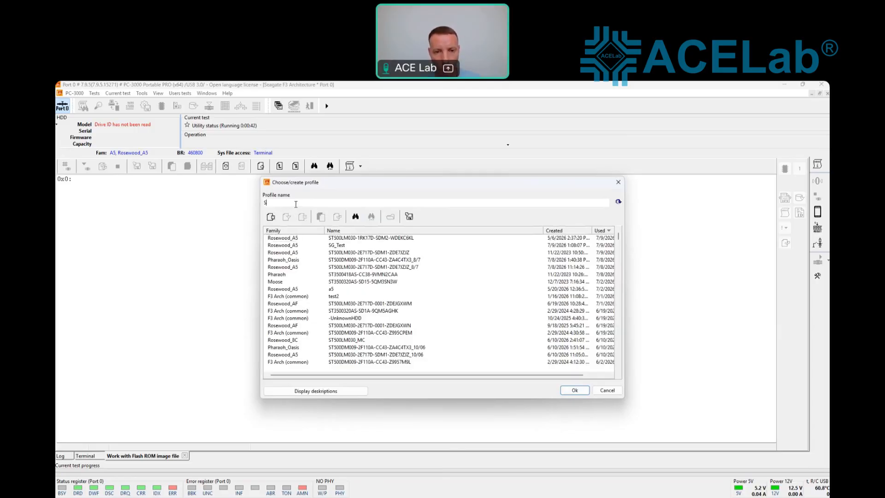
text(G_7/9)
key(BackSpace)
text(.9)
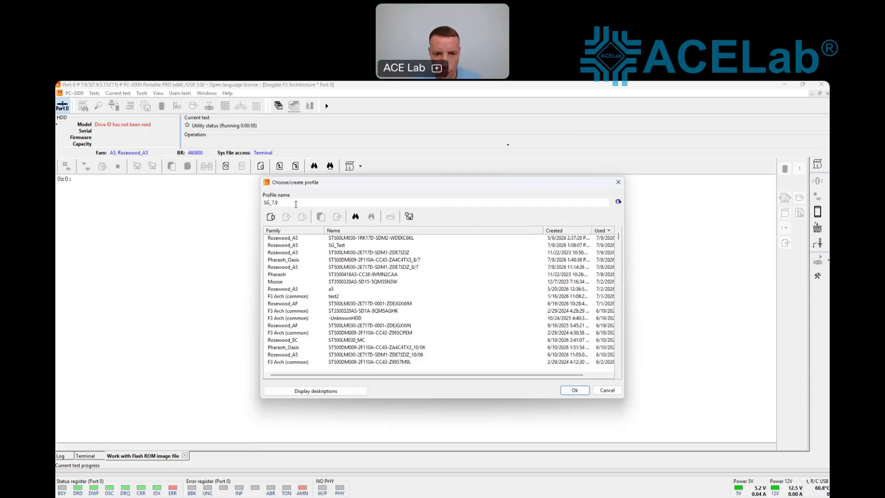
key(Return)
key(Return)
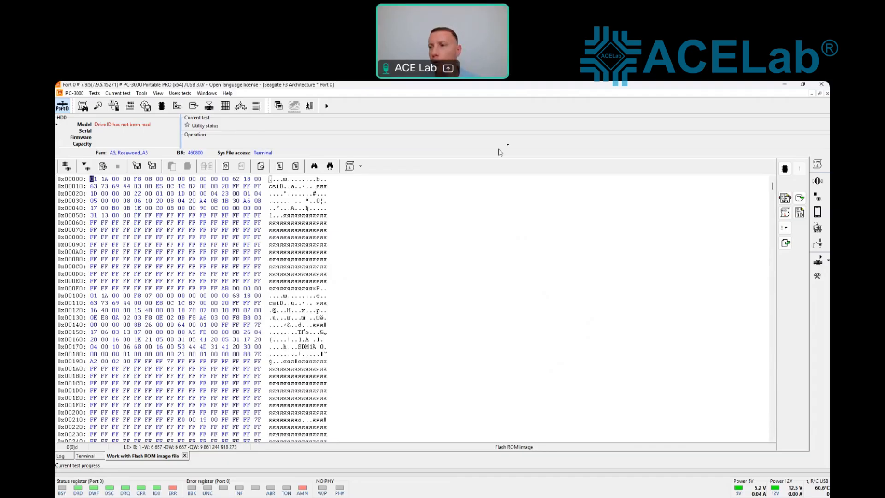
Step: Run the Tech Mode unlocking preparation (patch)(multi-patch) from the toolbar patch list
click(715, 133)
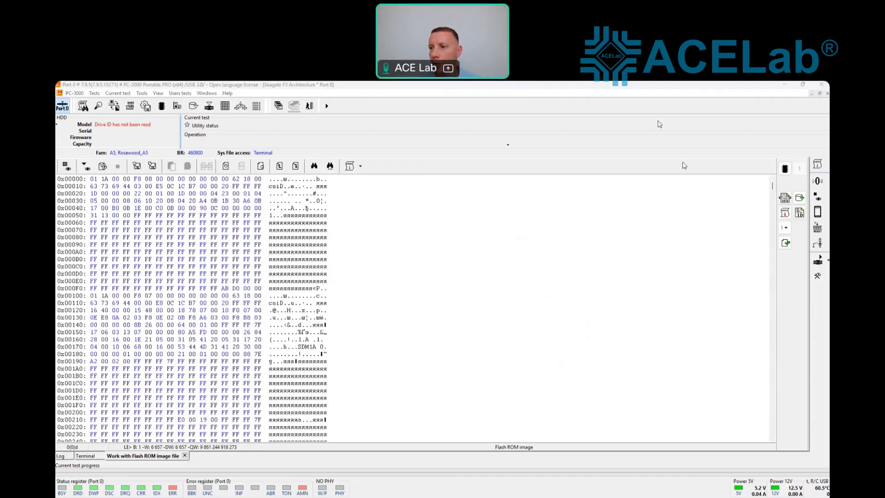
click(785, 227)
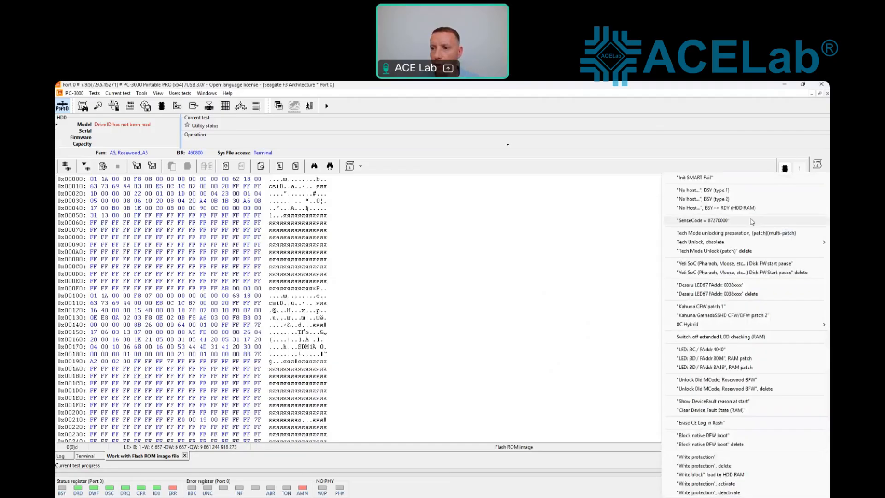
mouse_move(710, 243)
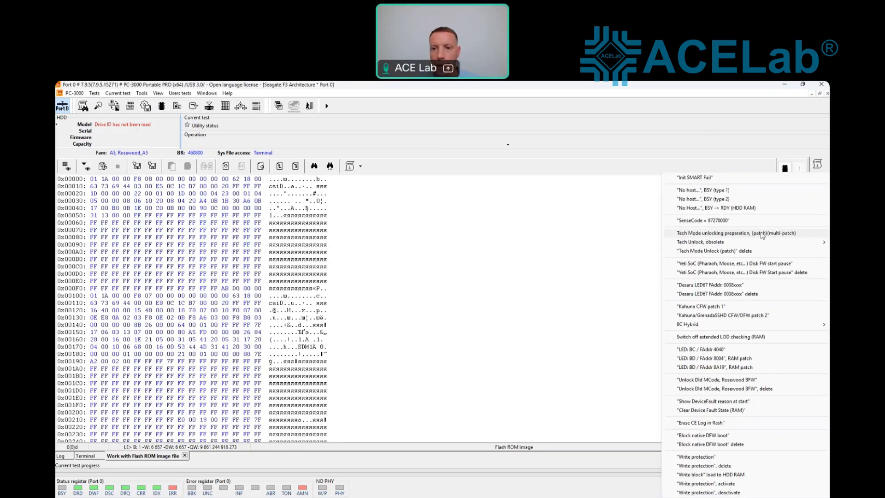
click(759, 233)
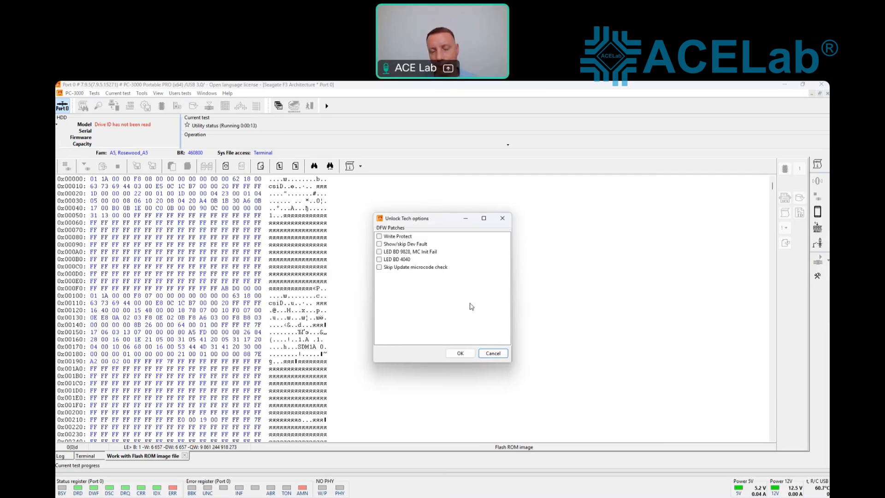
Step: Apply Unlock Tech options with Write Protect off and only Show/skip Dev Fault enabled
click(381, 237)
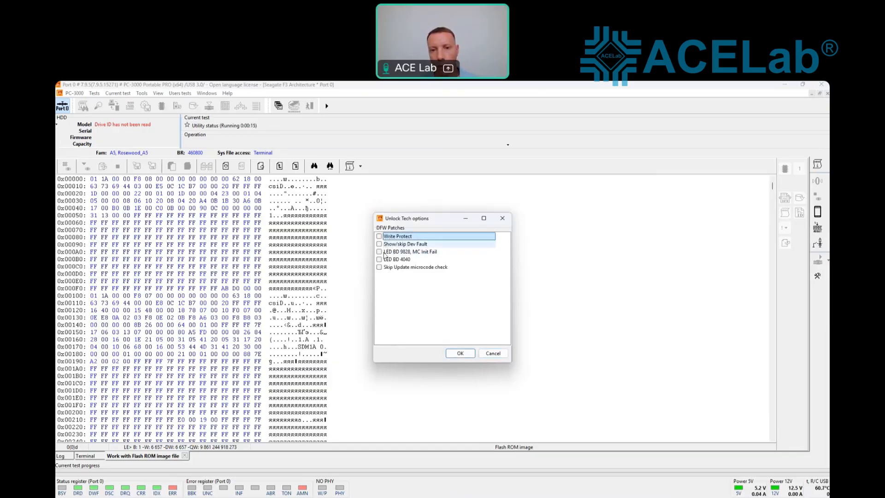
click(379, 236)
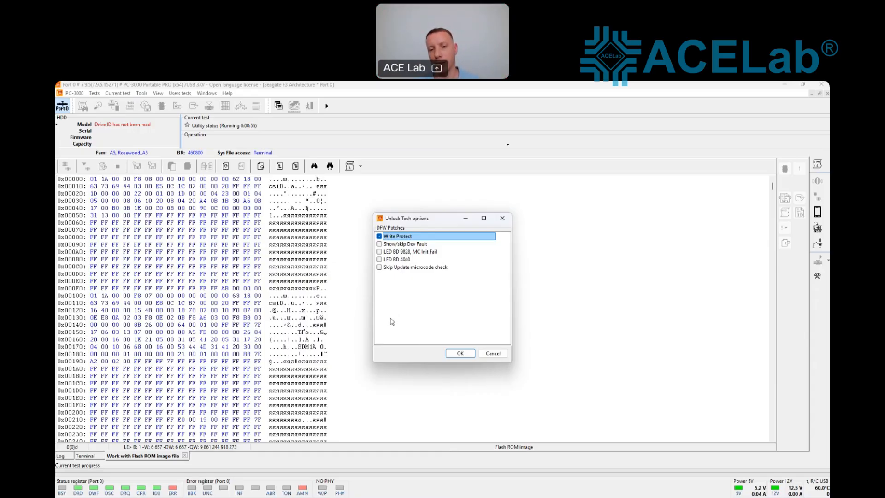
click(380, 236)
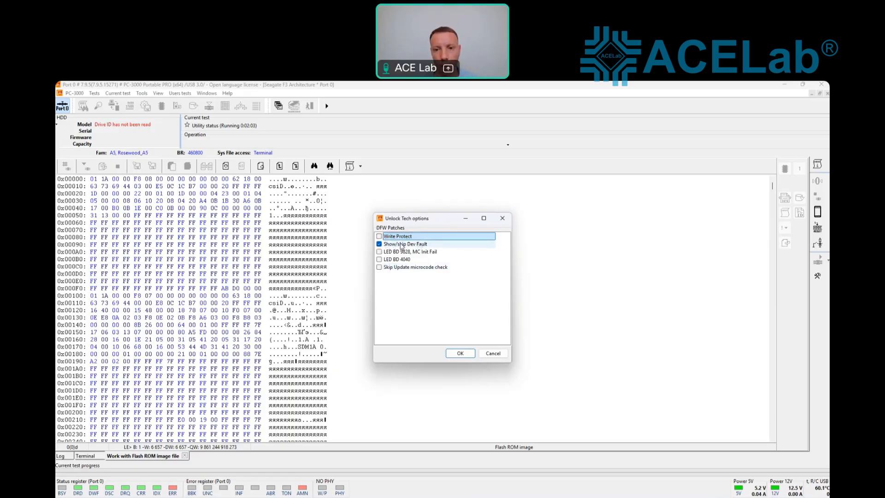
click(456, 353)
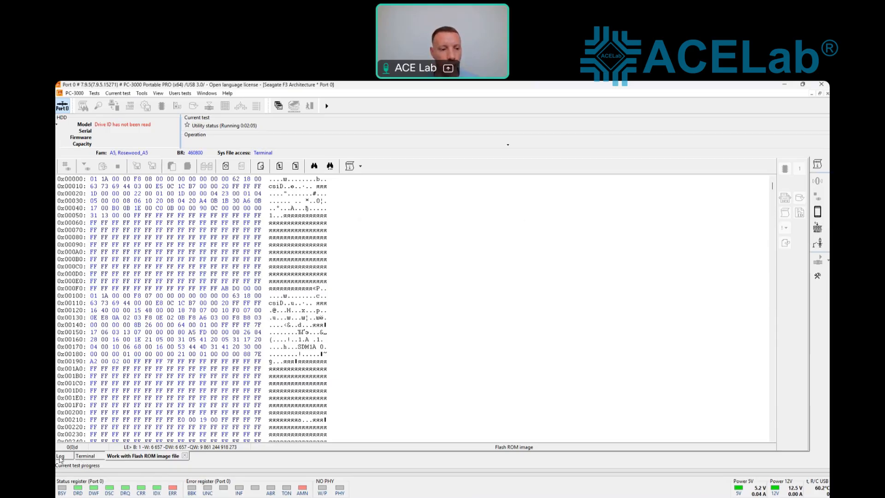
Step: Write the patched ROM image to the drive and check the Tech Unlock reply in the terminal
click(86, 167)
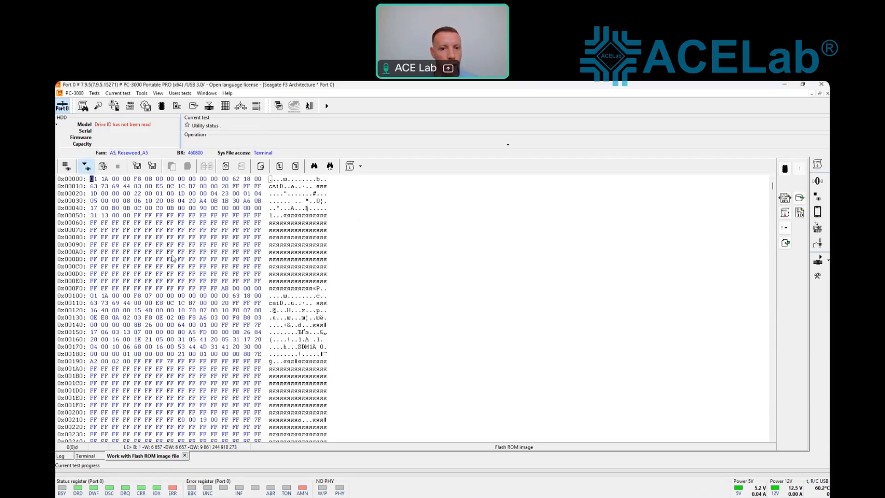
click(456, 361)
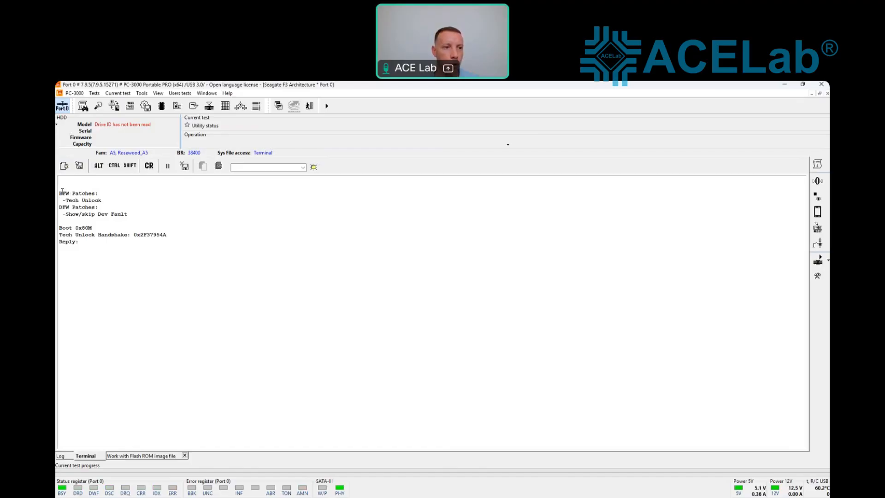
drag(63, 200, 129, 214)
click(109, 217)
drag(81, 242, 63, 242)
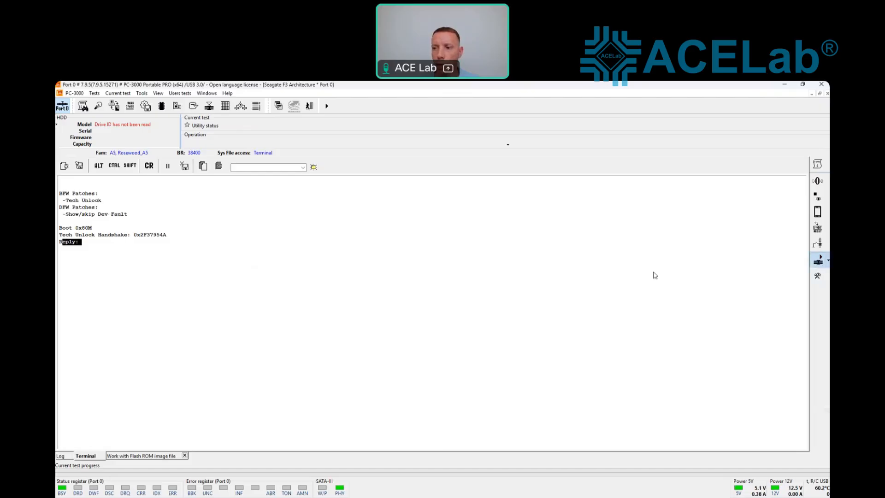
Step: Unlock tech mode and refresh the drive ID to show ST500LM030-1RK17D, 500 GB
click(818, 260)
click(704, 274)
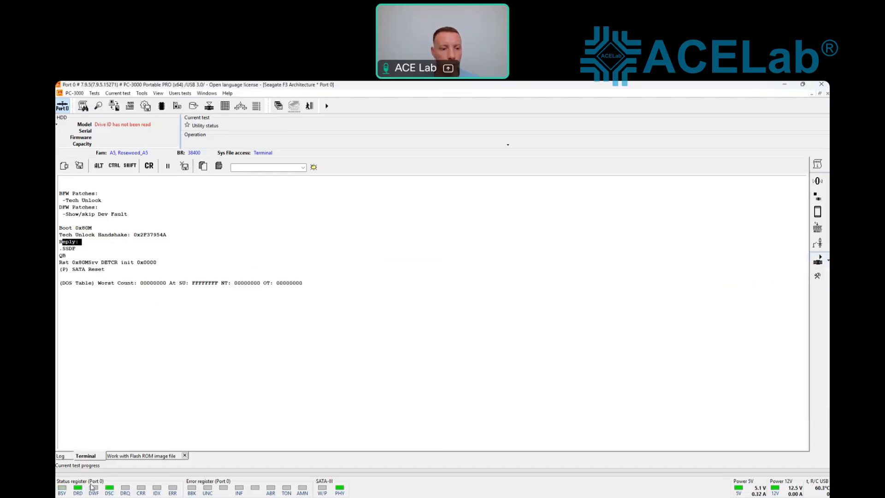
right_click(161, 143)
click(180, 167)
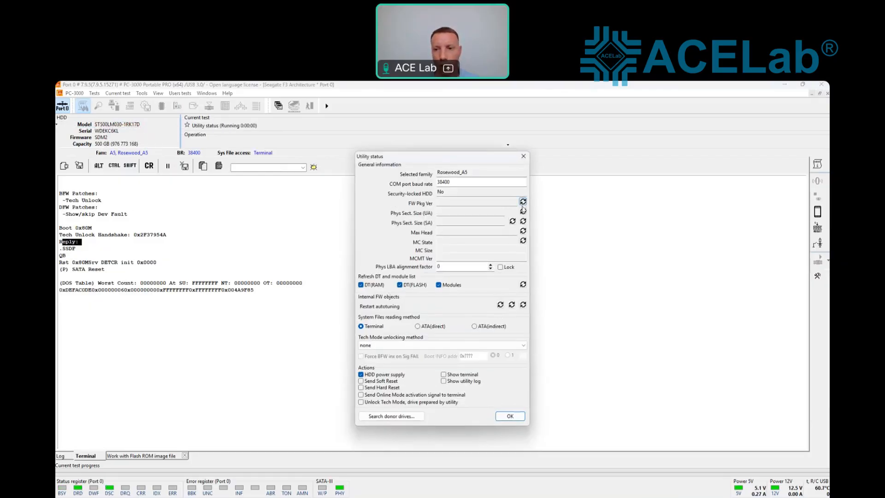
Step: Read firmware package version RO08B6.SDM1.CC4676.SDM2, close Utility status, and choose Sector edit
click(522, 203)
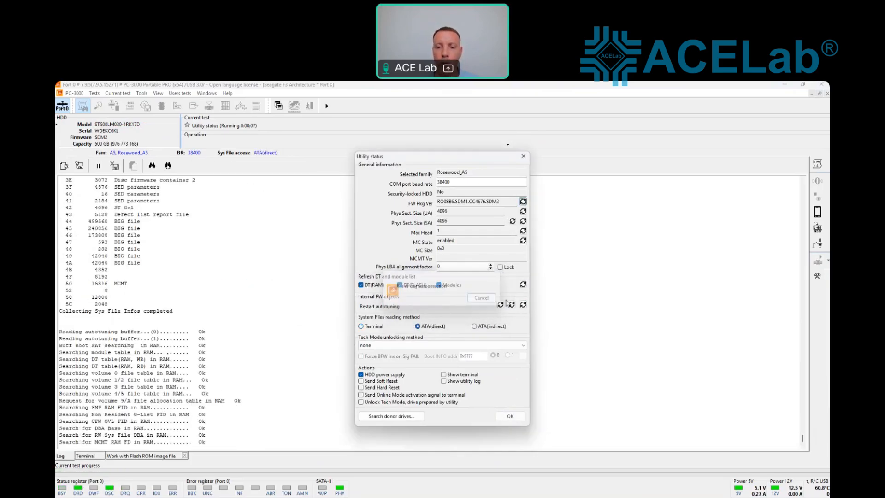
click(510, 419)
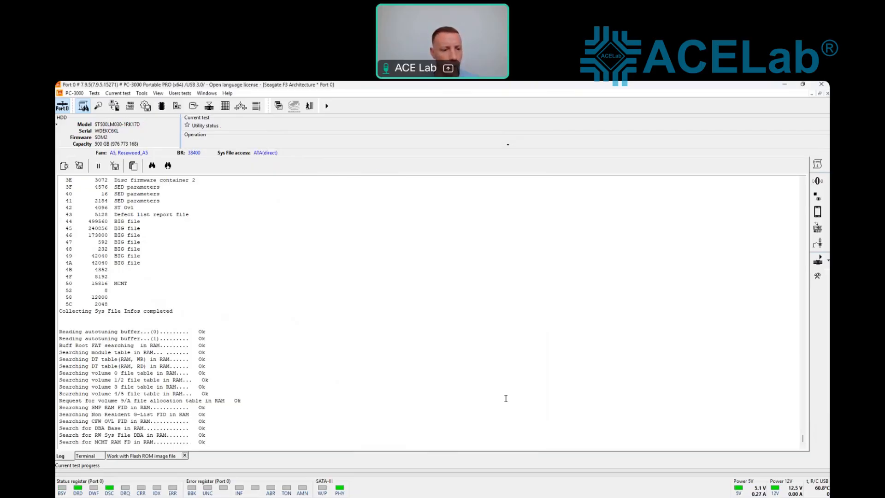
click(142, 93)
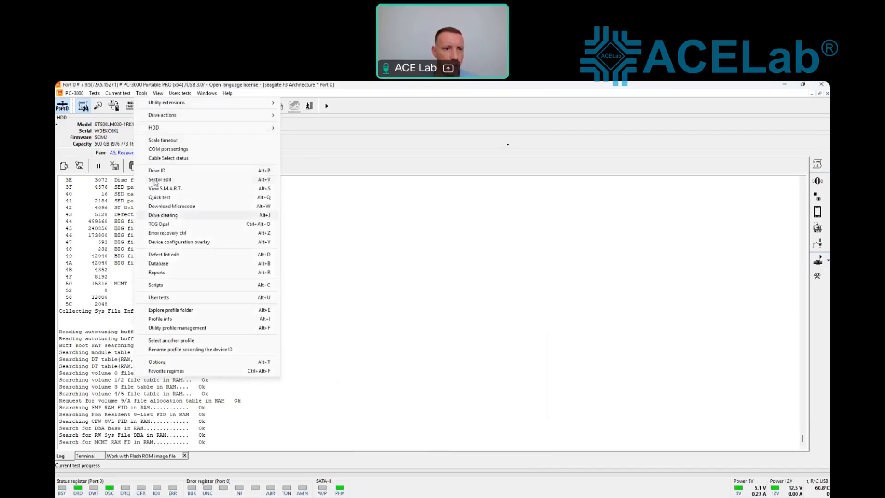
click(155, 182)
Step: Jump to last sector LBA 976 773 167 with its backup EFI PART header, then return to the log
click(457, 303)
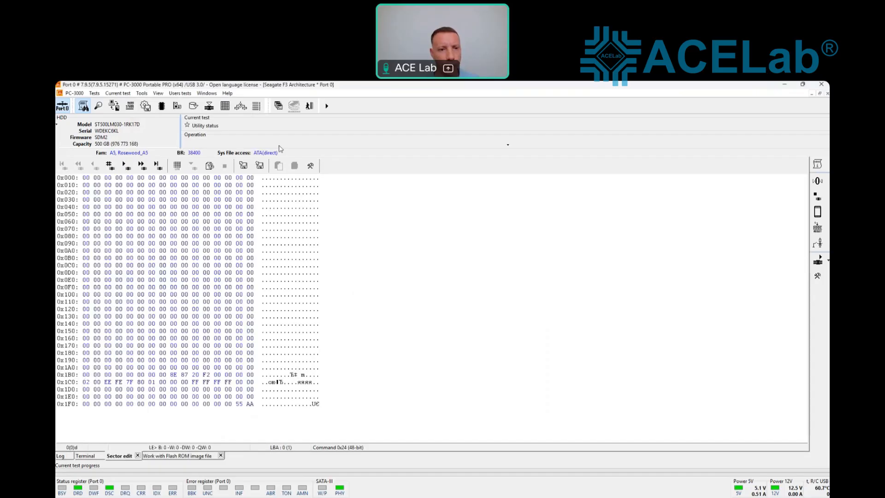
click(156, 164)
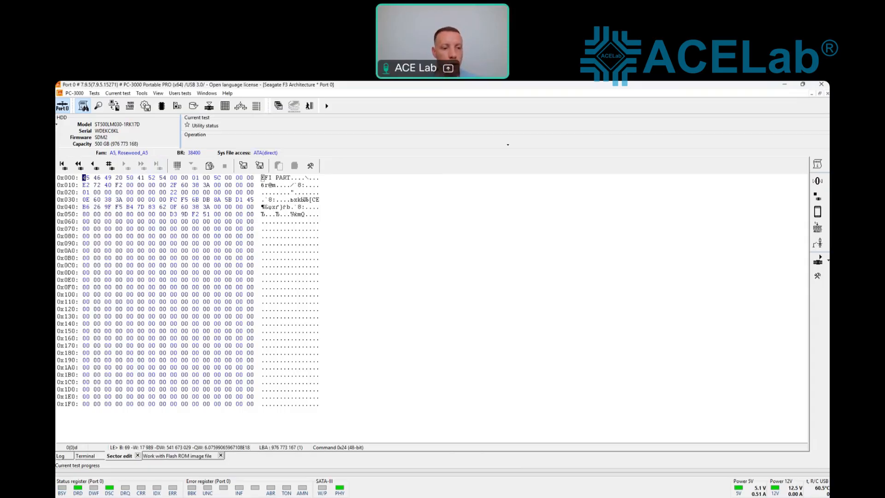
click(67, 456)
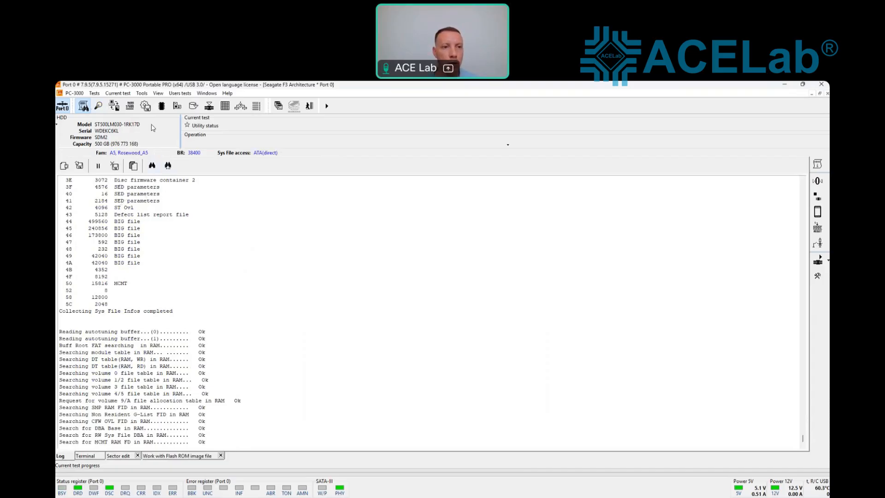
Step: Start a single-copy resources backup excluding modules, ROM and HDD ID pages, then stop it
click(146, 106)
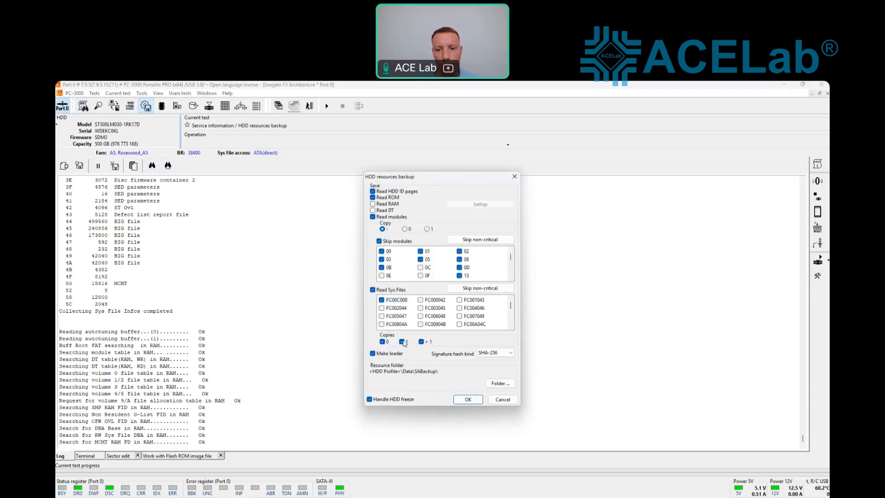
click(421, 342)
click(372, 217)
click(373, 197)
click(373, 191)
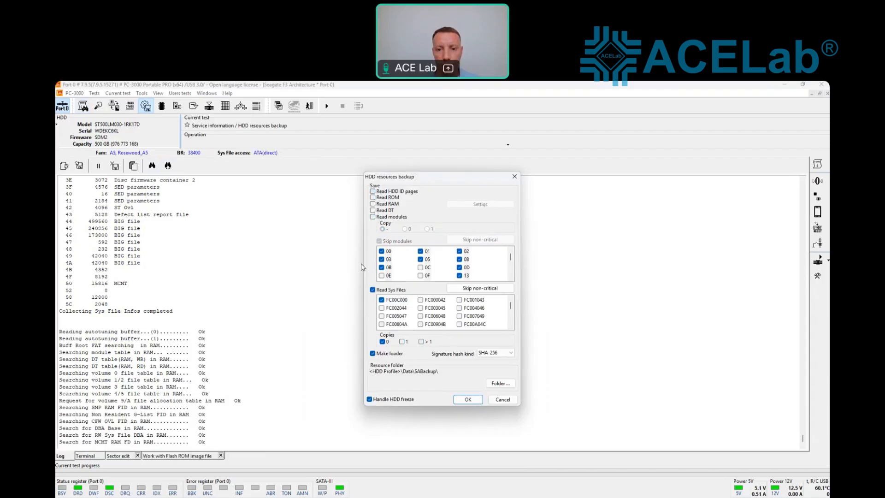
click(467, 399)
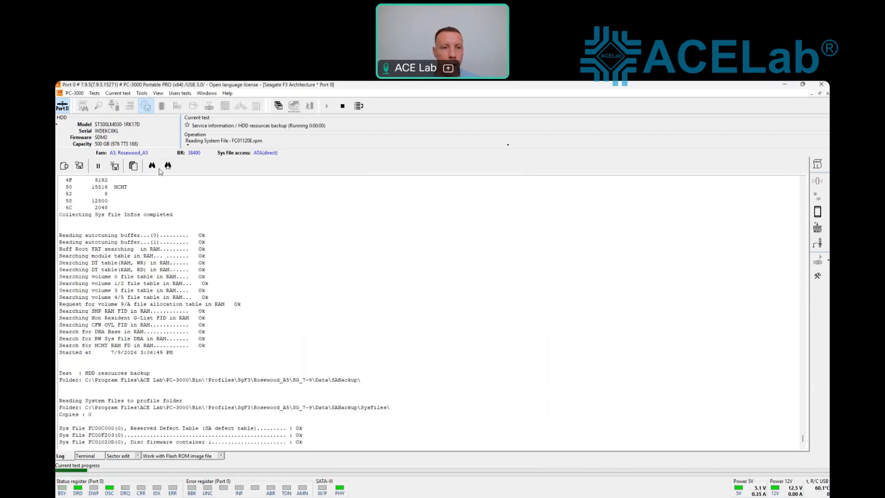
click(343, 105)
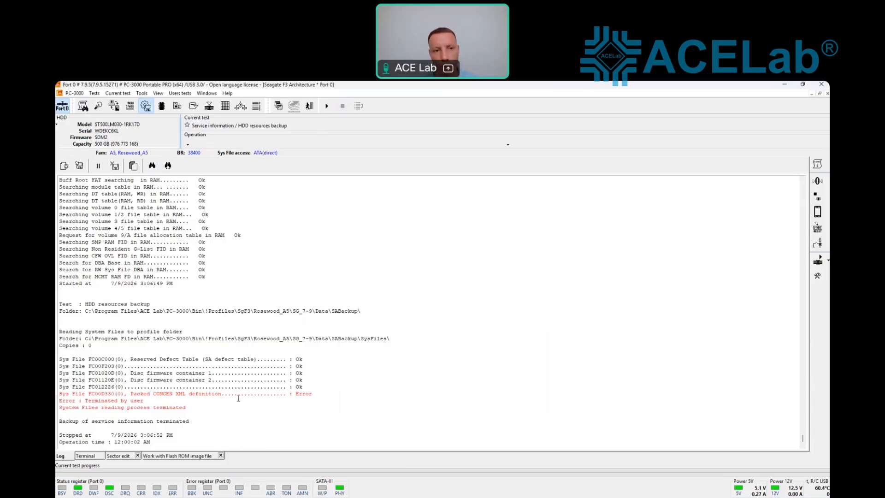
Step: Rerun the backup without modules, ROM or ID pages, aborting at the file-exists warning
click(146, 107)
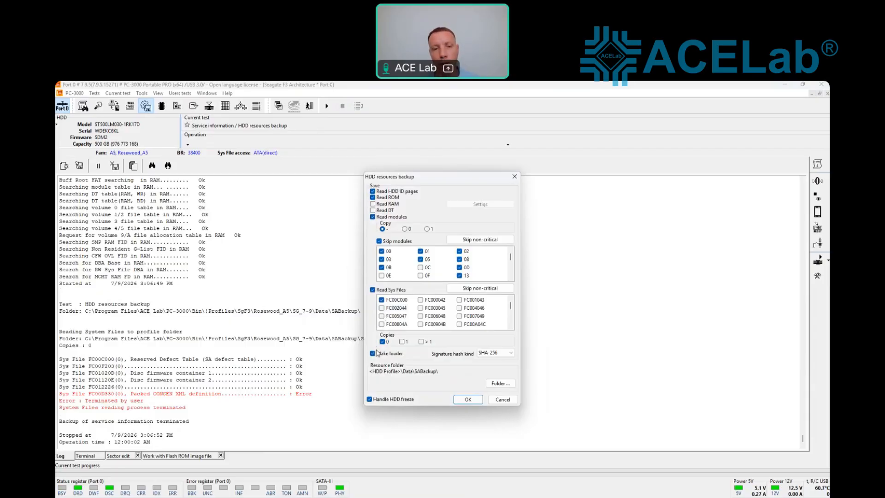
click(372, 216)
click(373, 198)
click(373, 191)
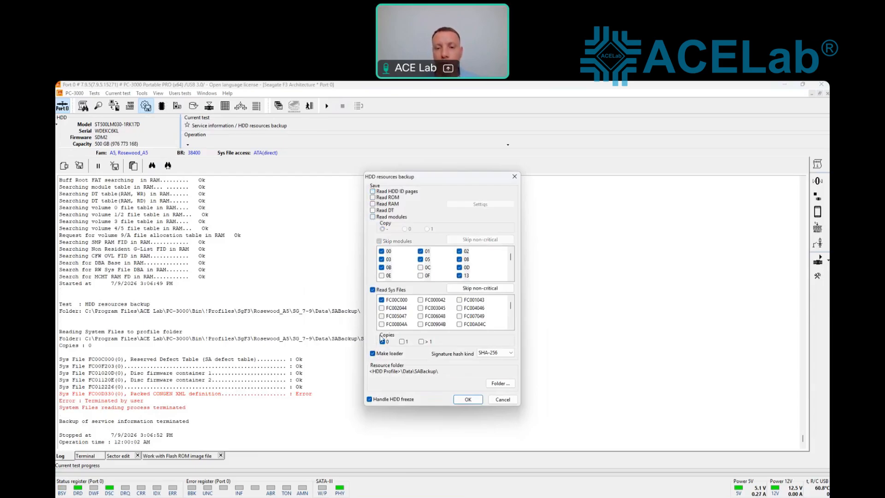
click(467, 399)
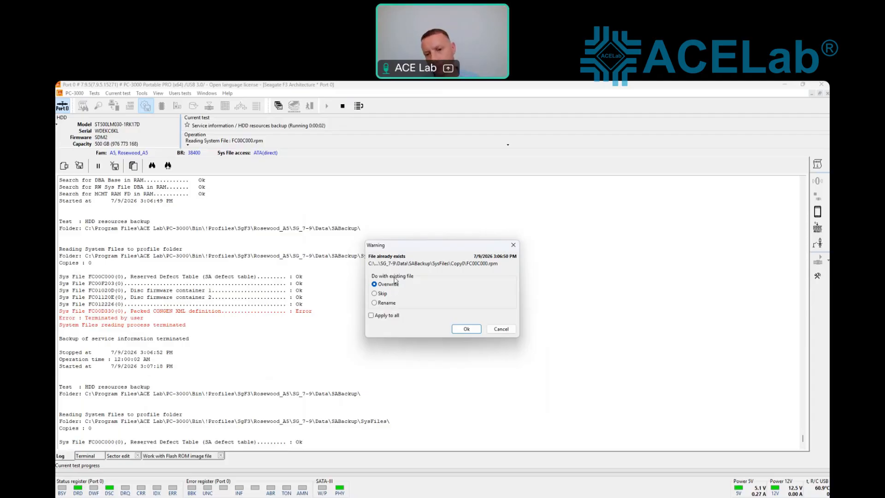
drag(401, 246, 421, 254)
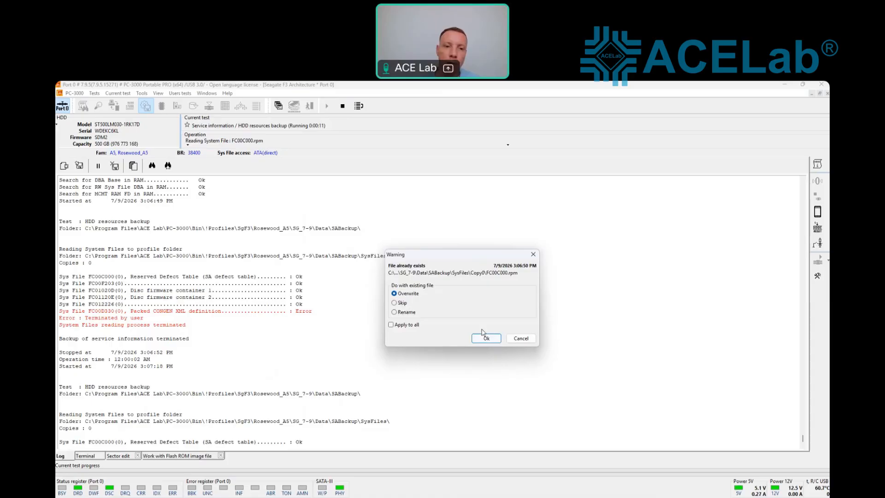
click(533, 254)
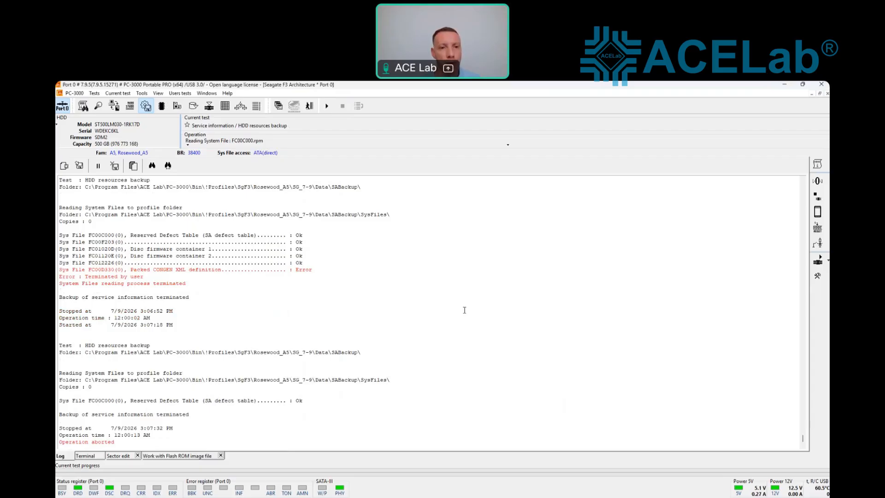
Step: From Service information objects, open volume 3 file 181 (DST Head 0) in the hex viewer
click(143, 95)
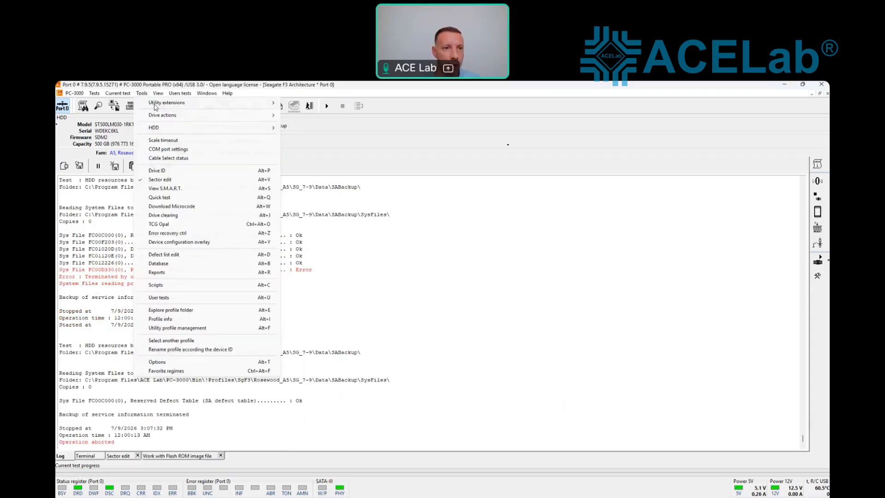
mouse_move(249, 103)
click(303, 103)
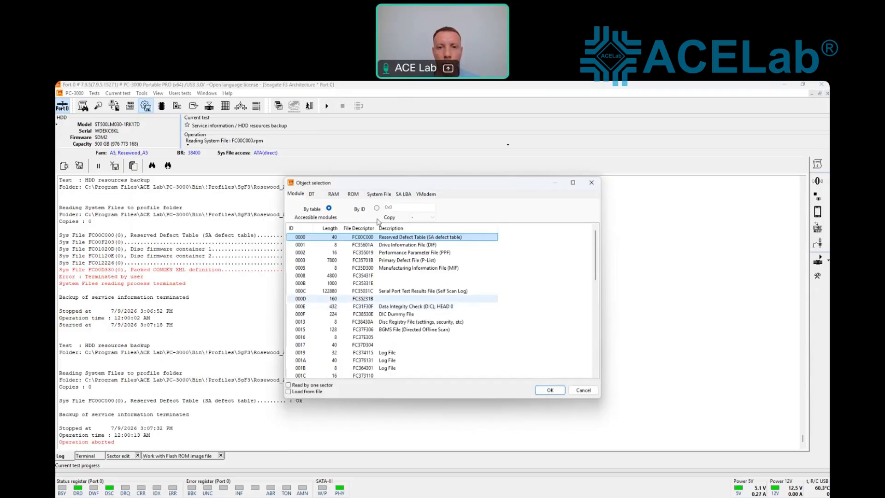
click(385, 195)
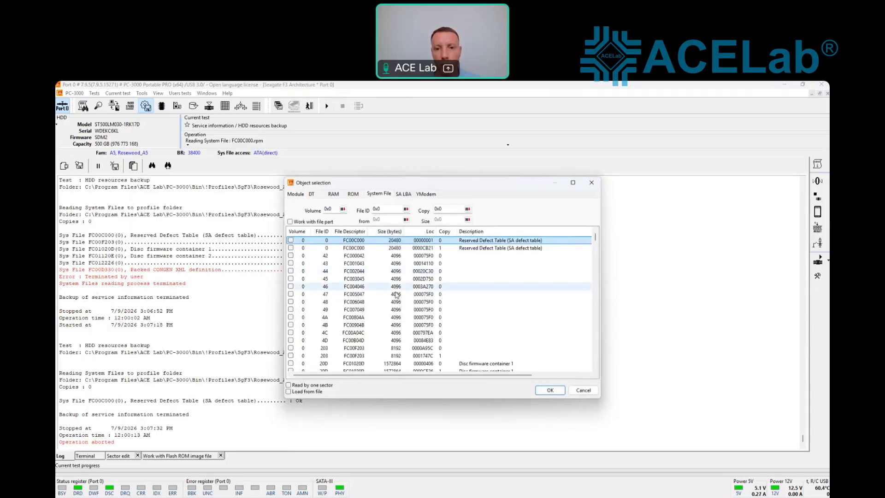
scroll(392, 283, down, 10)
scroll(414, 291, down, 10)
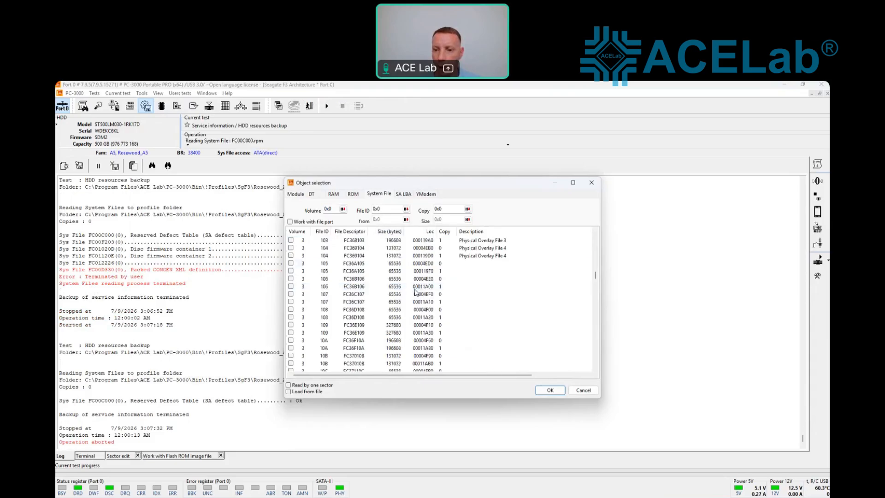
scroll(419, 295, down, 15)
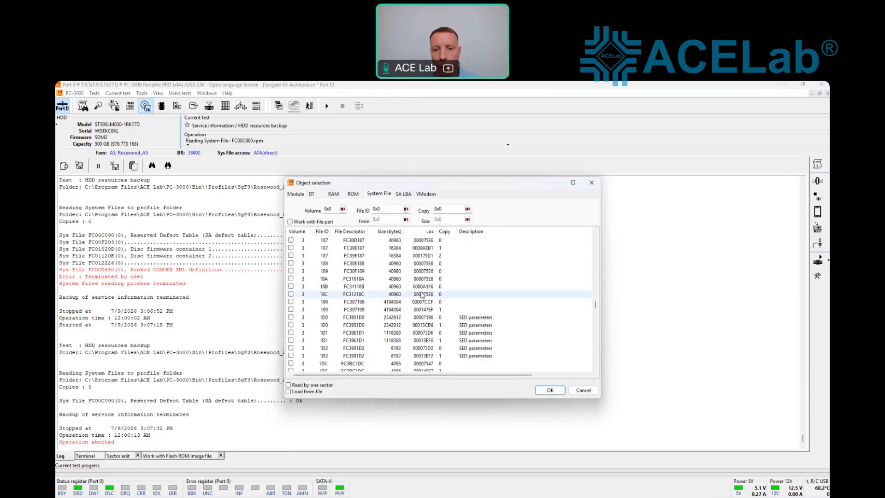
scroll(383, 321, up, 5)
scroll(380, 318, up, 5)
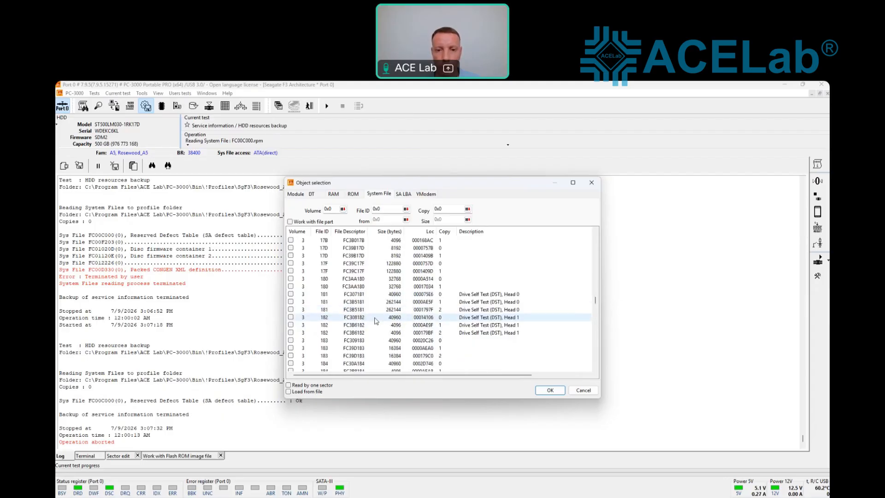
click(488, 294)
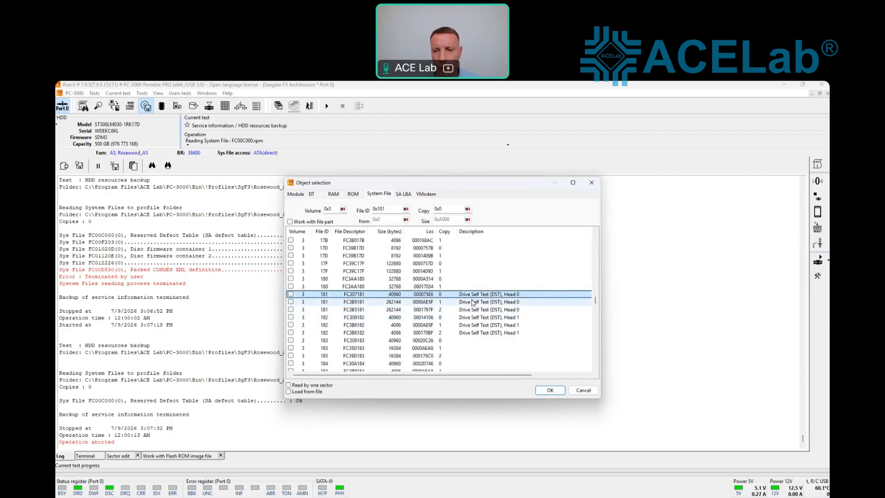
click(549, 390)
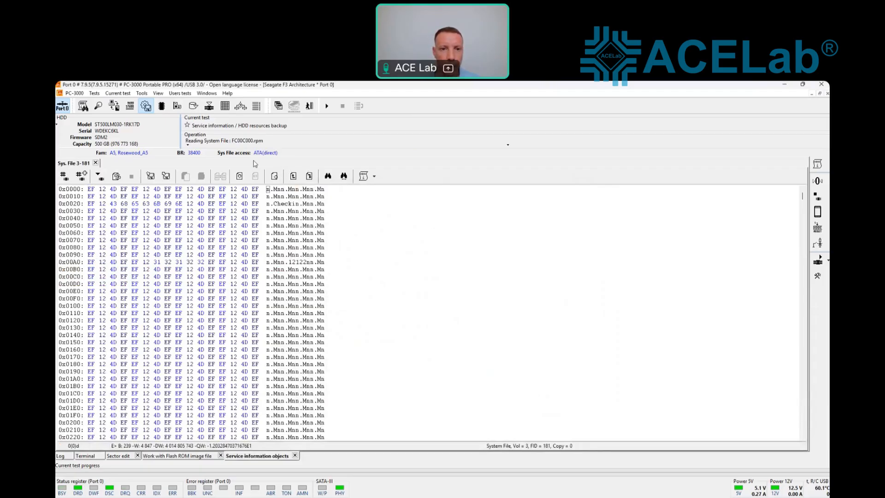
Step: Enter TEST at offset 0x000A, write it to copy 0, and re-read file 3-181
click(304, 189)
text(TEST)
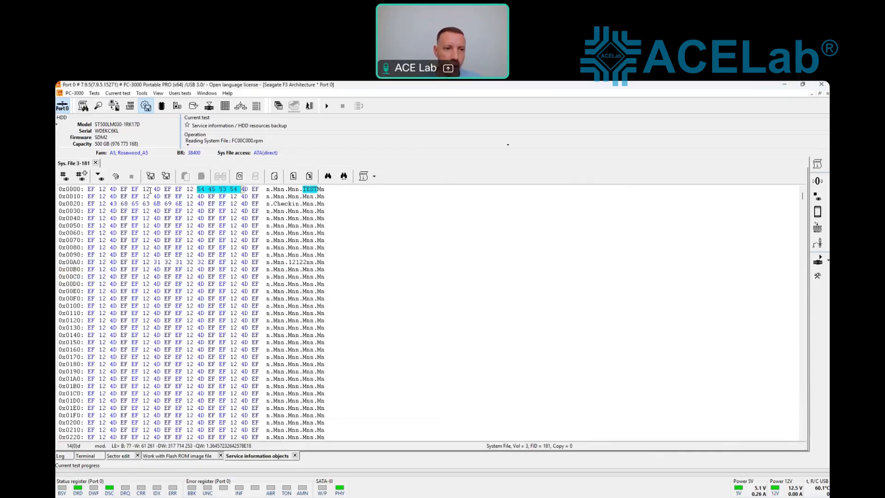
click(101, 175)
click(451, 303)
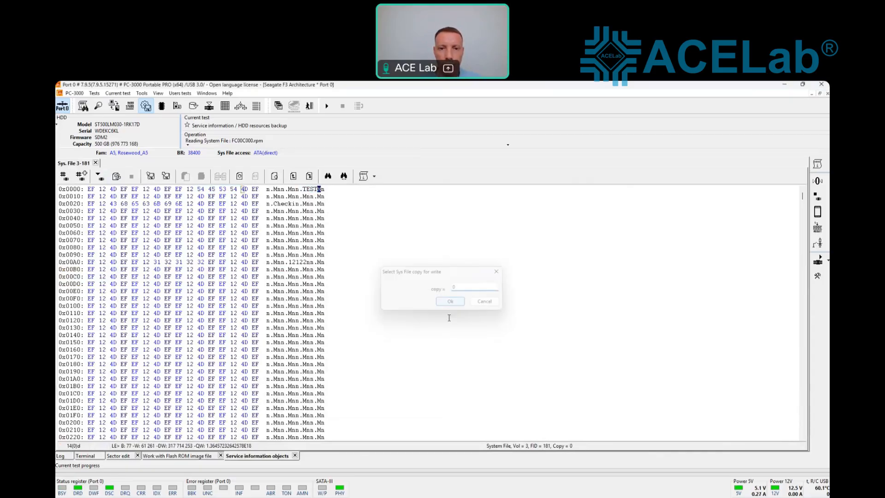
click(116, 176)
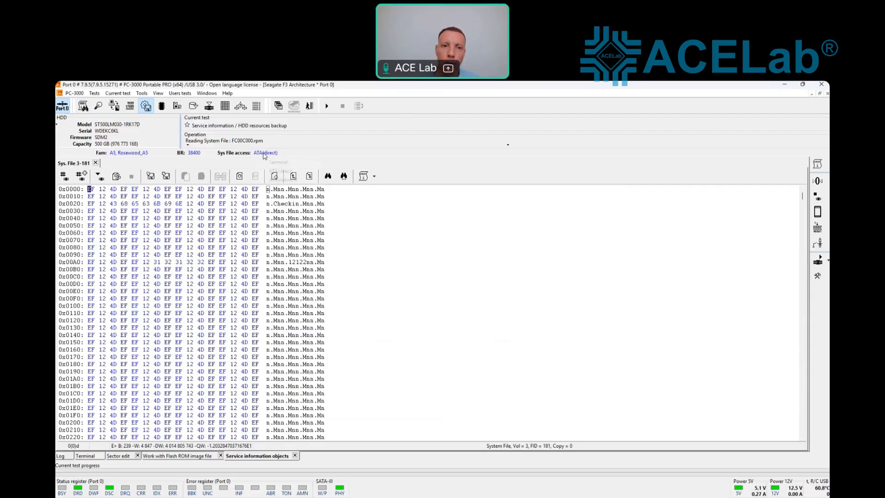
Step: With ATA(indirect) access, write TEST (59455359) at offset 0x000A to copy 0
click(262, 154)
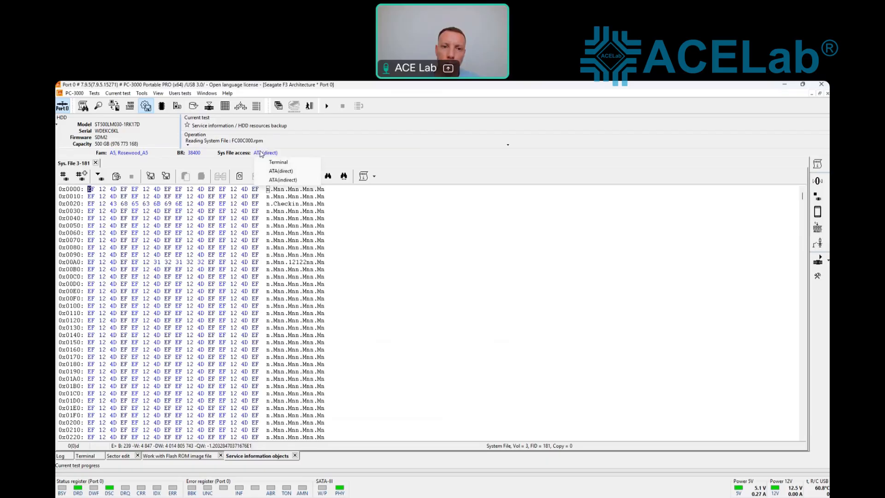
click(283, 179)
click(304, 189)
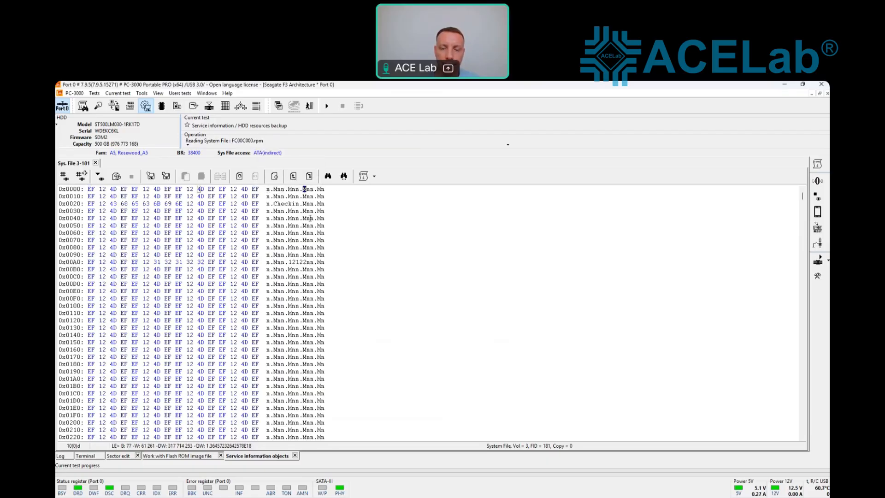
text(59455359)
key(Left)
key(Left)
key(Left)
key(Left)
text(TEST)
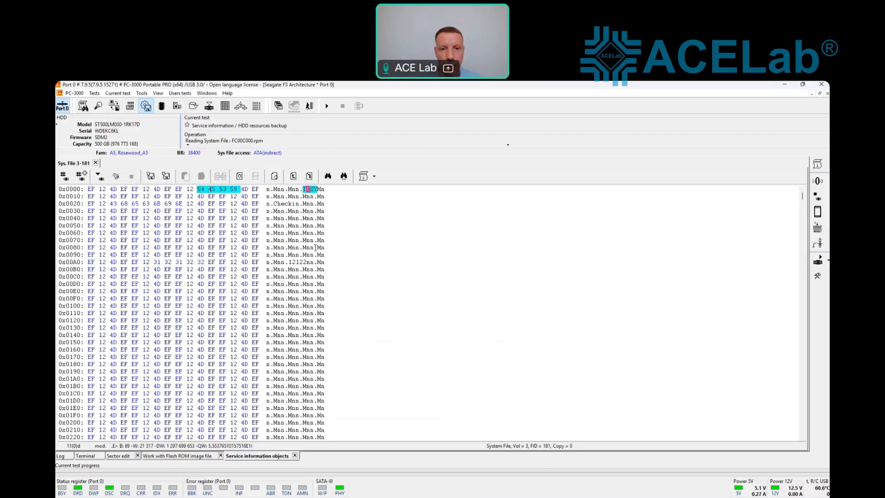
click(101, 175)
click(451, 302)
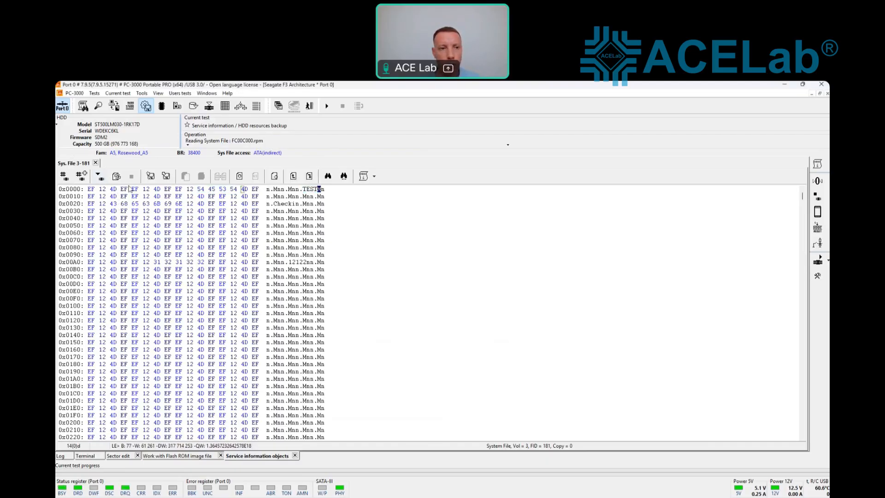
click(301, 190)
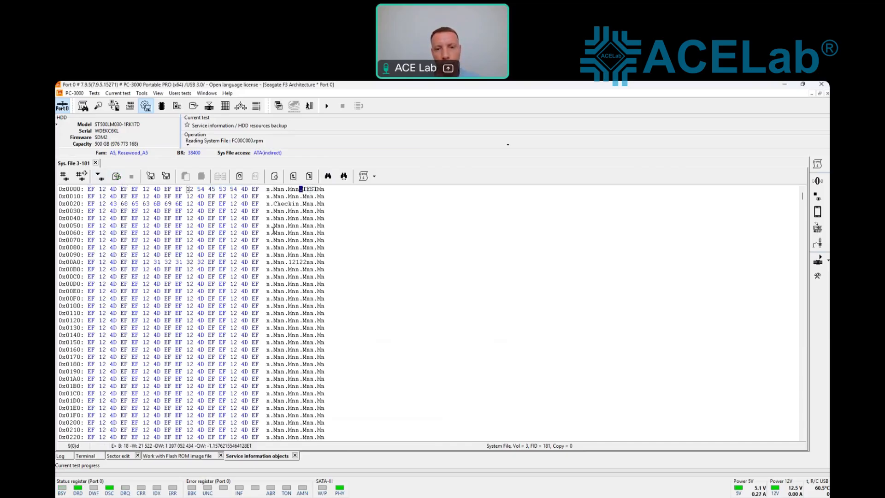
Step: Re-read file 3-181 in Terminal mode at 460800 baud, then power off port 0
click(267, 153)
click(279, 162)
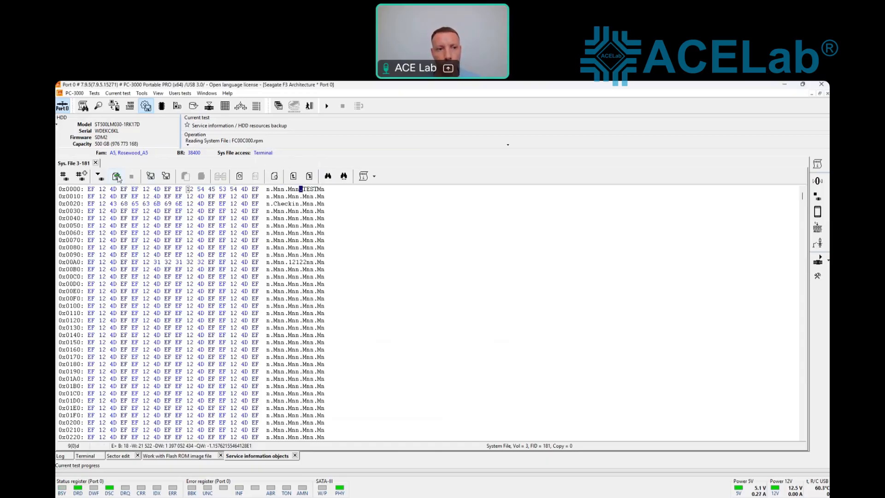
click(193, 154)
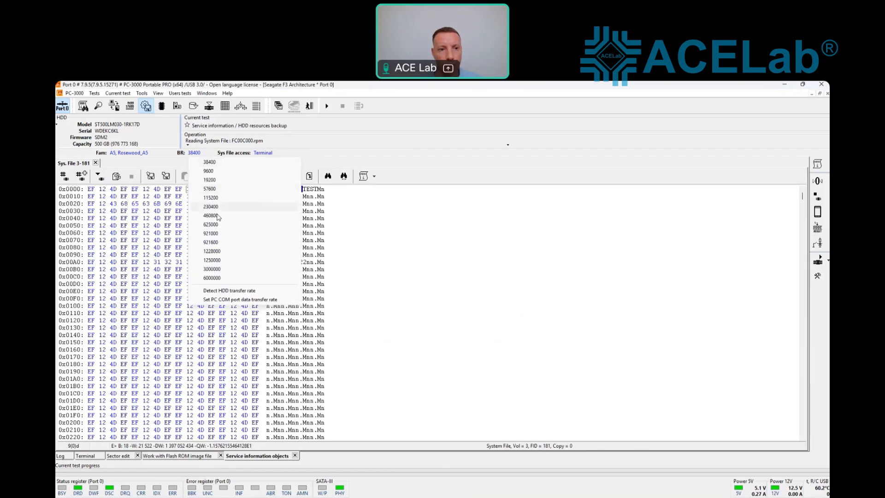
click(210, 215)
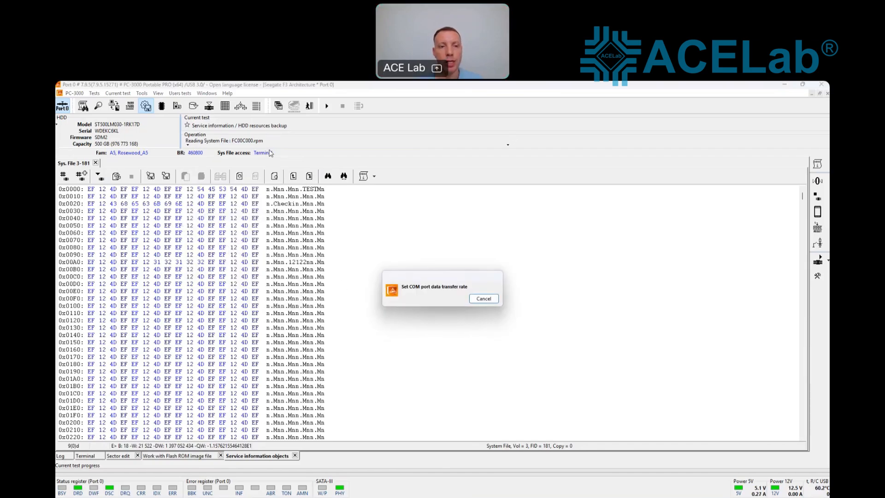
click(117, 177)
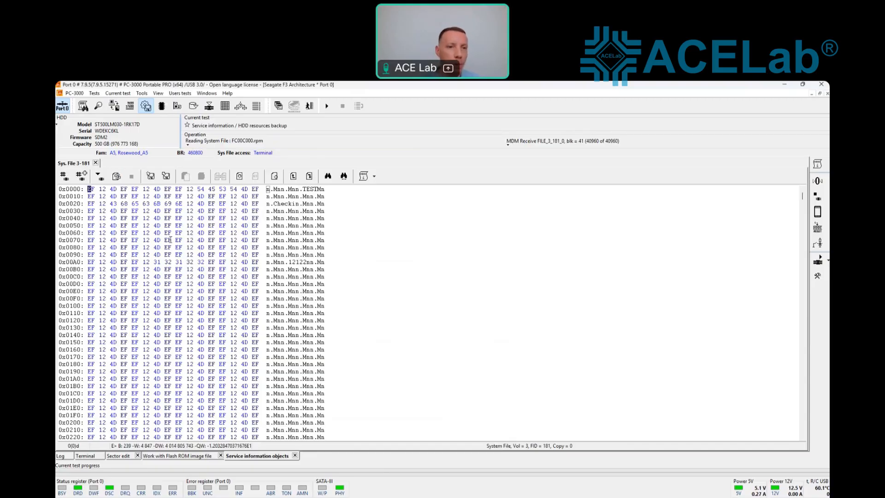
click(63, 110)
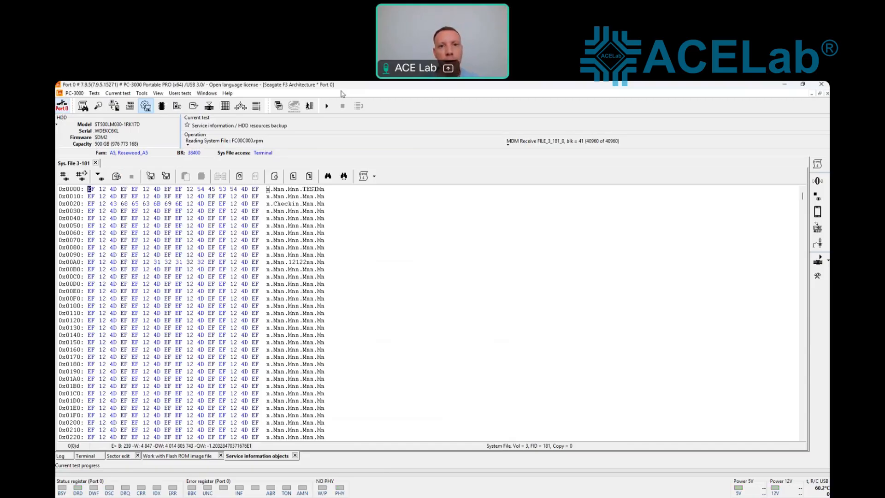
Step: Exit the Seagate F3 utility and choose HGST CCB Architecture under Hitachi / IBM / HGST
click(309, 107)
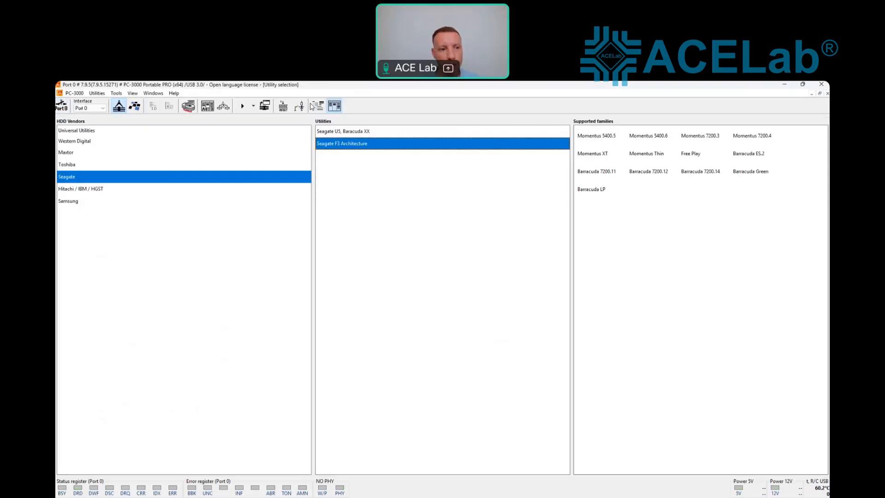
click(90, 191)
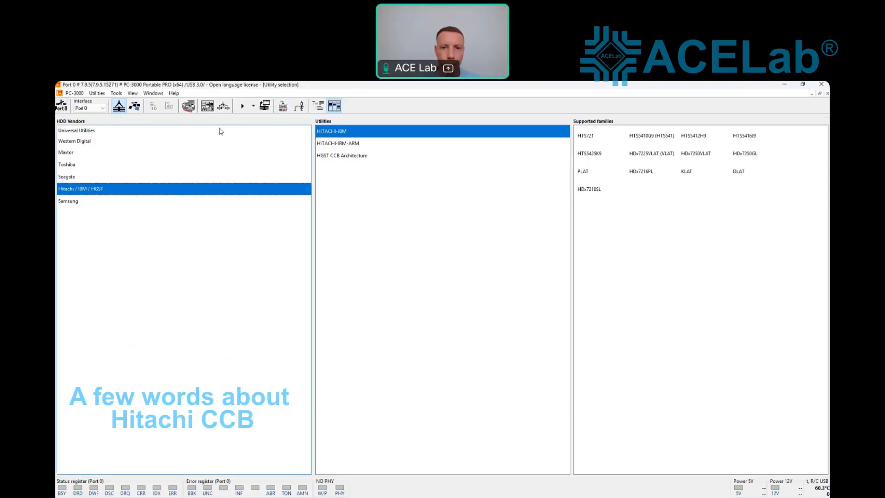
click(332, 157)
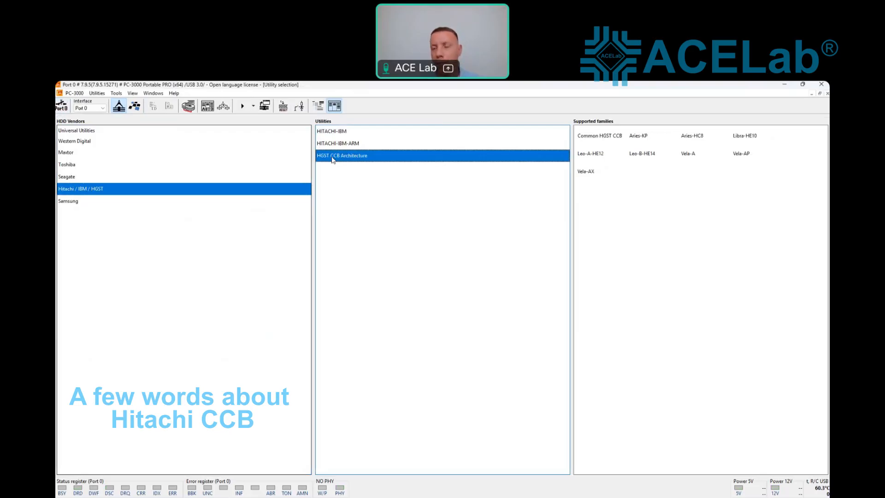
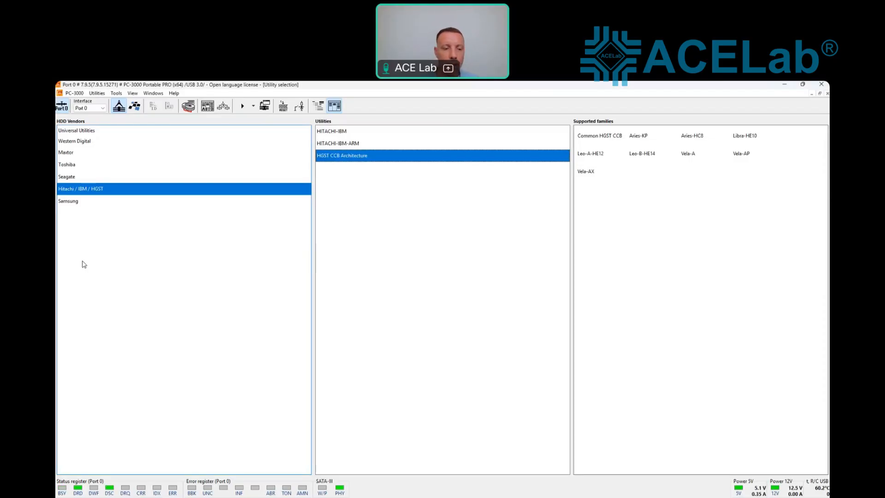
Step: Pick Western Digital as the drive vendor in Utility selection
click(210, 105)
Step: Launch the WDC Marvell utility, autodetect the Makalu 2.5" family, and start it in Kernel mode
click(250, 105)
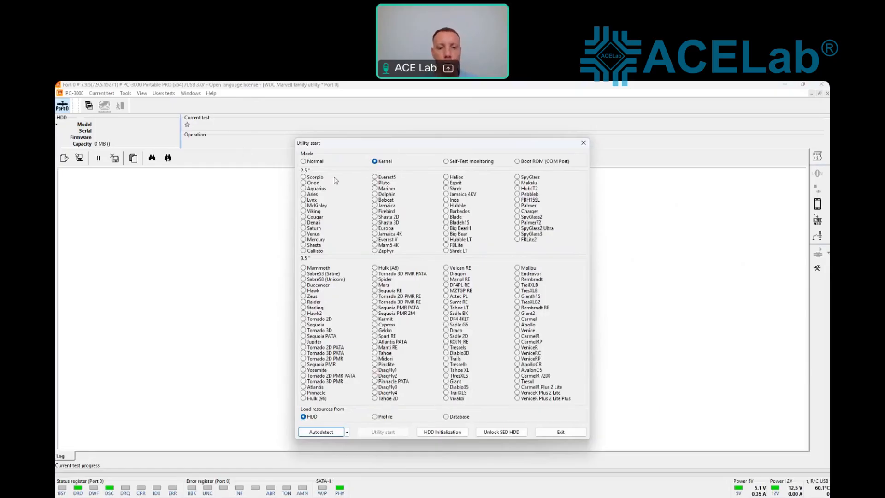
click(333, 433)
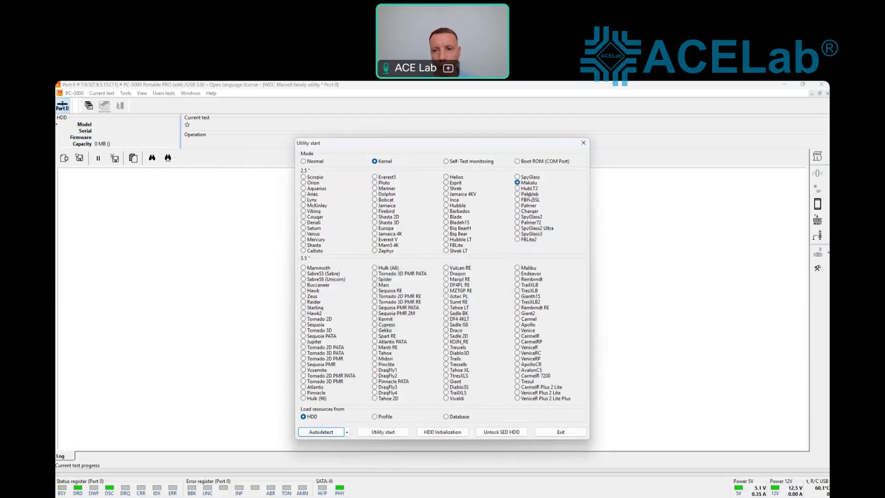
click(383, 431)
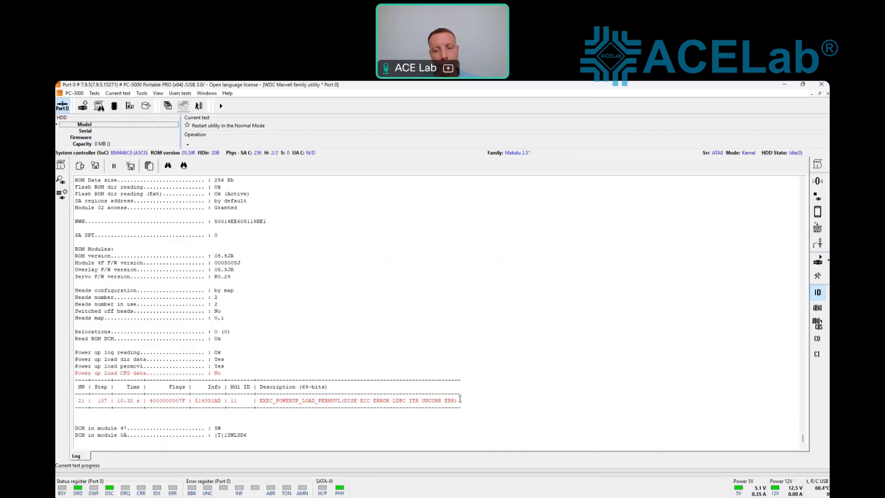
drag(460, 398, 265, 400)
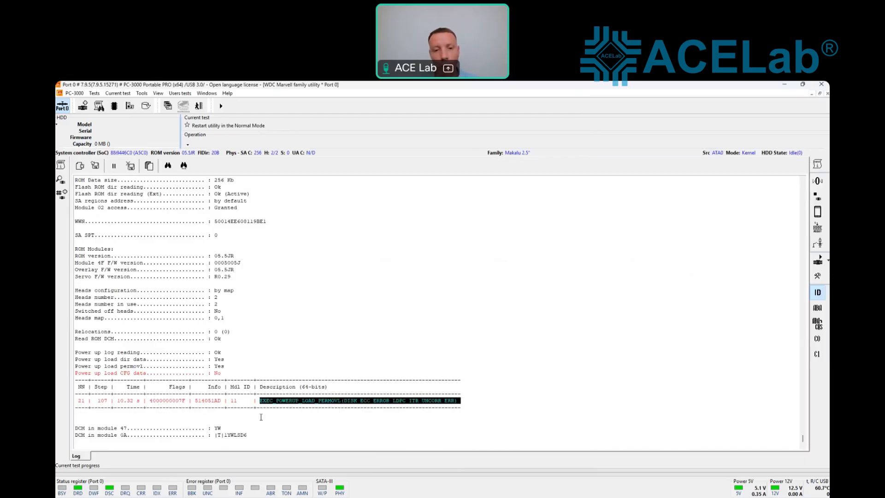
drag(260, 400, 333, 401)
click(324, 402)
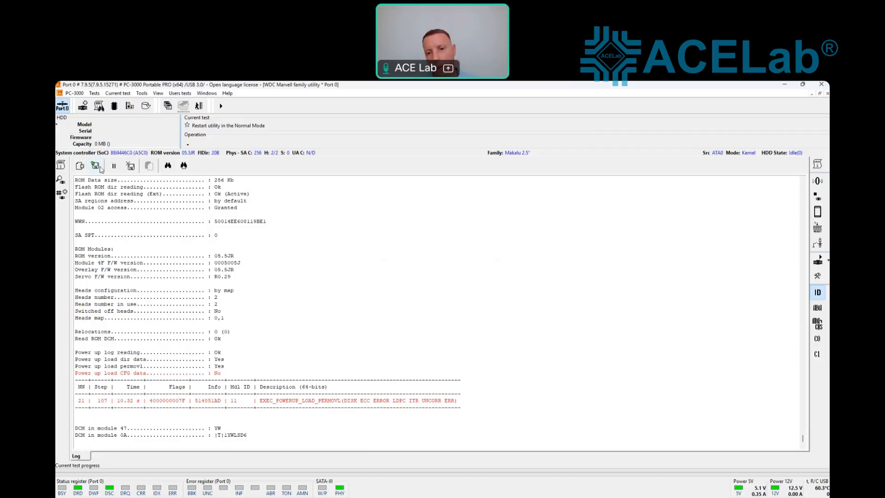
Step: Block service-area access, saving a ROM backup to the drive profile, then switch drive power off
click(114, 106)
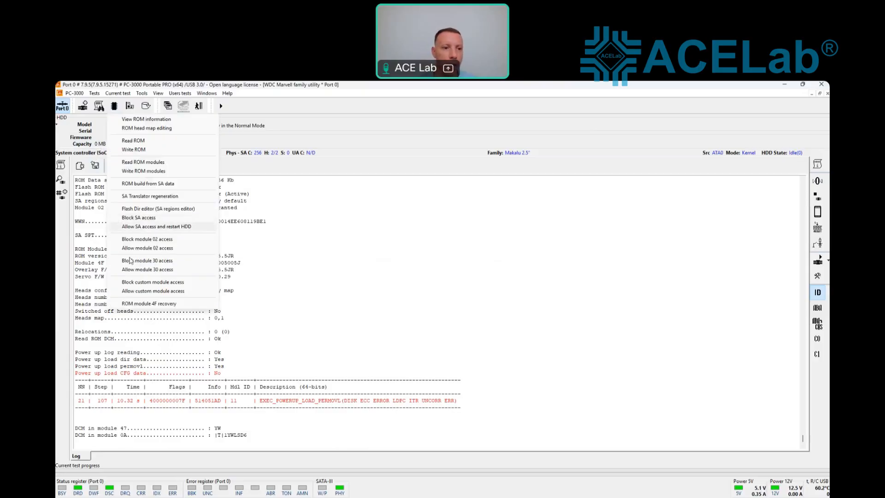
click(131, 219)
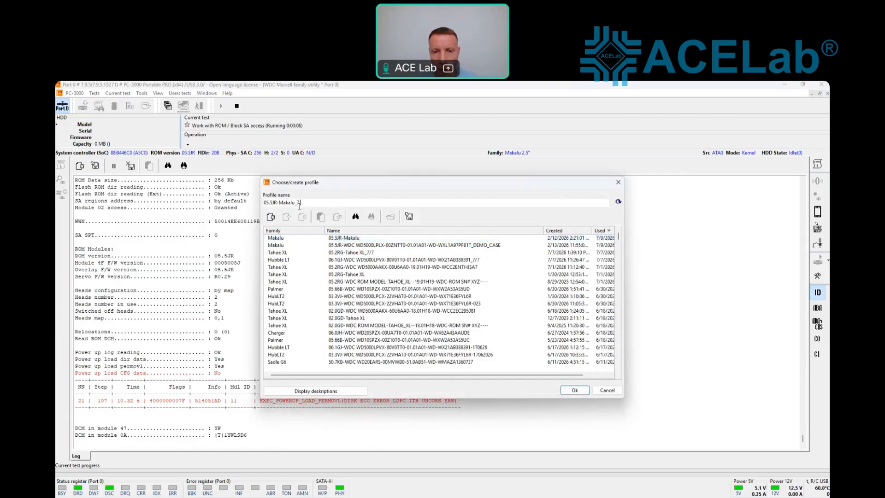
key(Return)
key(Return)
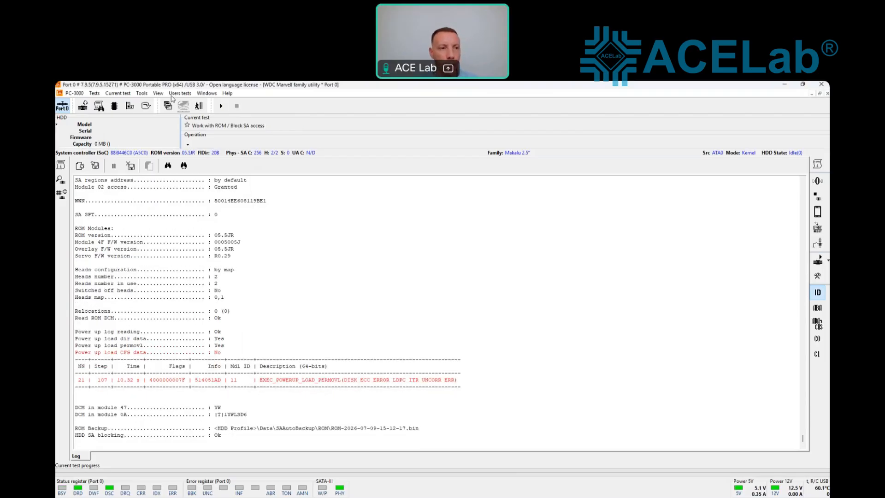
click(63, 106)
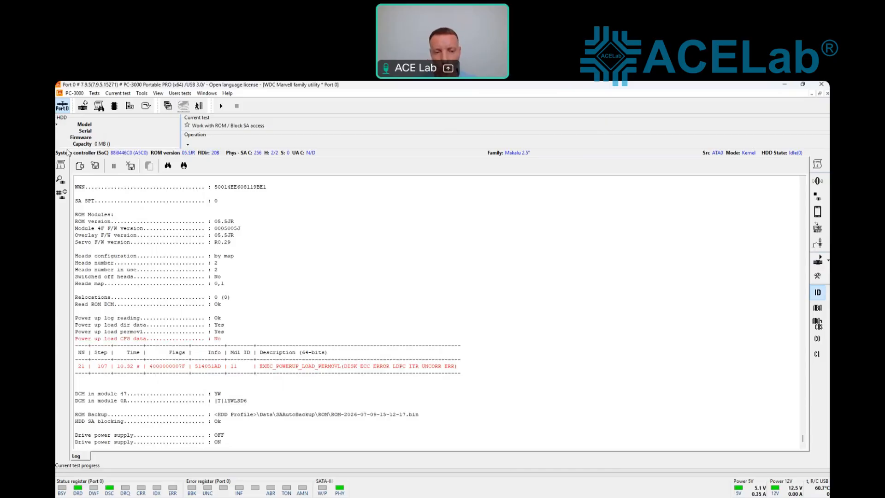
Step: Start Upload dir into HDD RAM with Upload LDR ticked and Load from files chosen
click(129, 107)
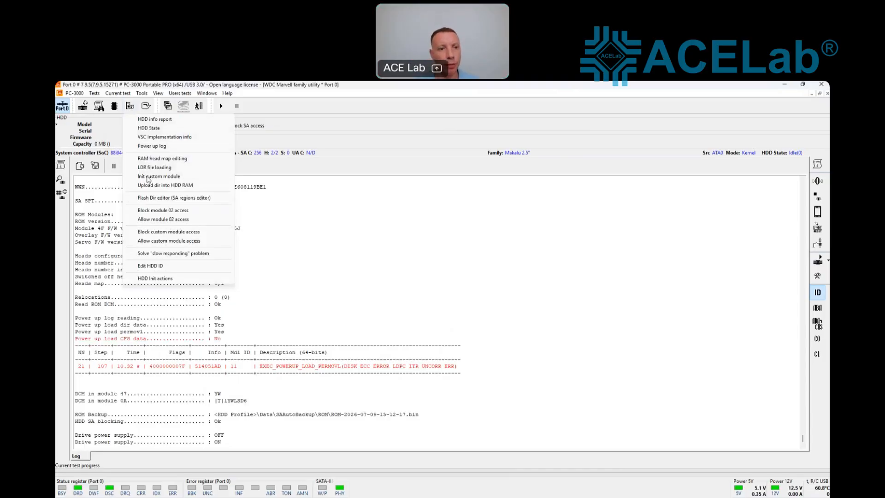
click(150, 185)
click(354, 207)
click(364, 197)
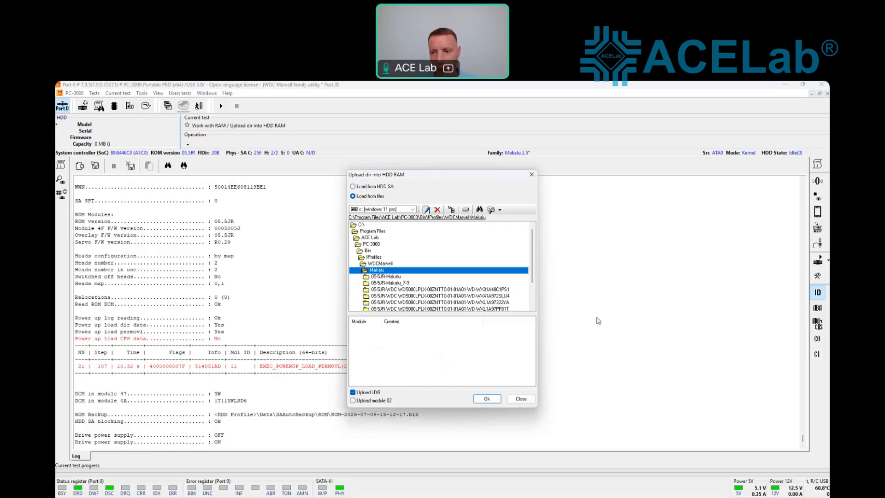
Step: Upload the DEMO_CASE\Data\SABackup\Modules\Composed folder (01.rpm, 11.rpm) into RAM
drag(537, 274, 537, 301)
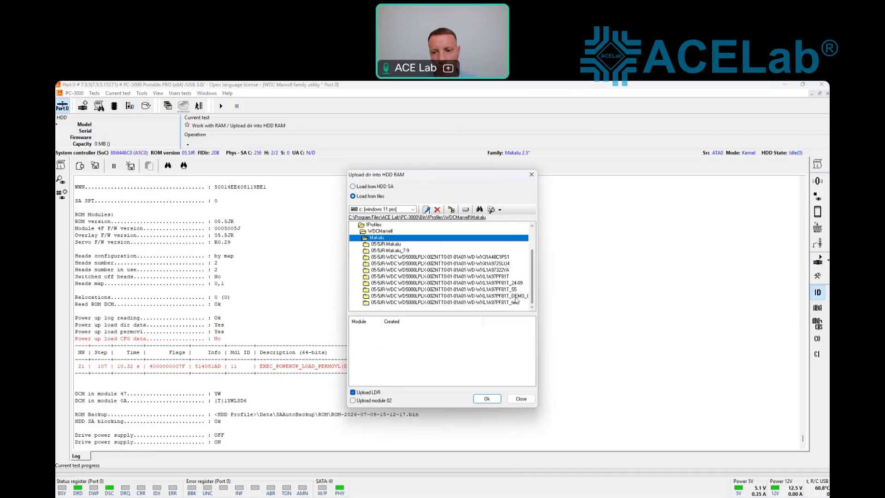
click(515, 297)
double_click(484, 297)
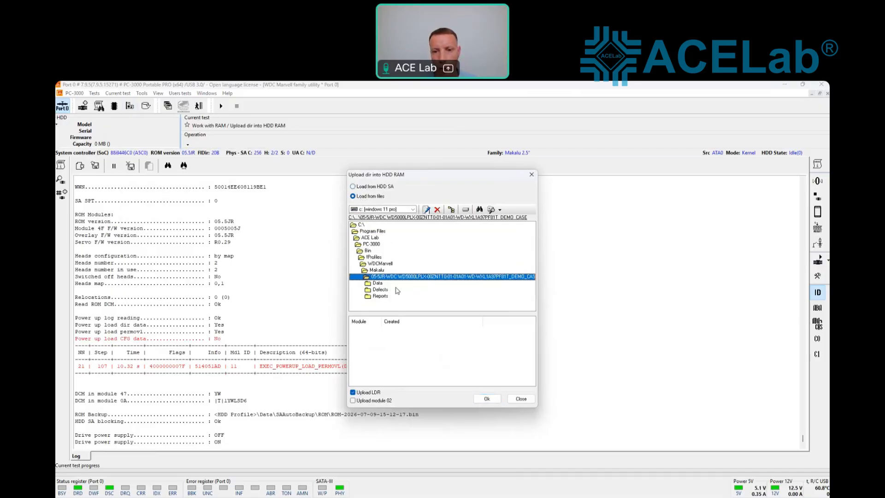
click(384, 283)
double_click(384, 291)
double_click(385, 296)
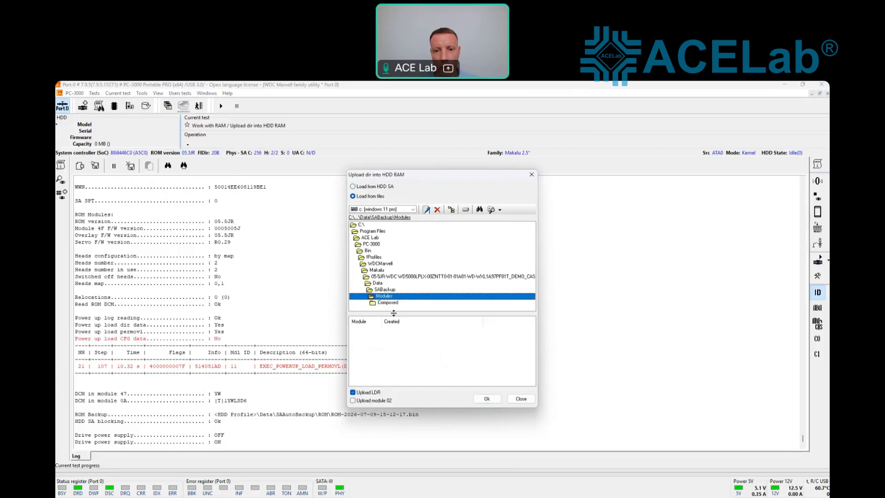
double_click(391, 305)
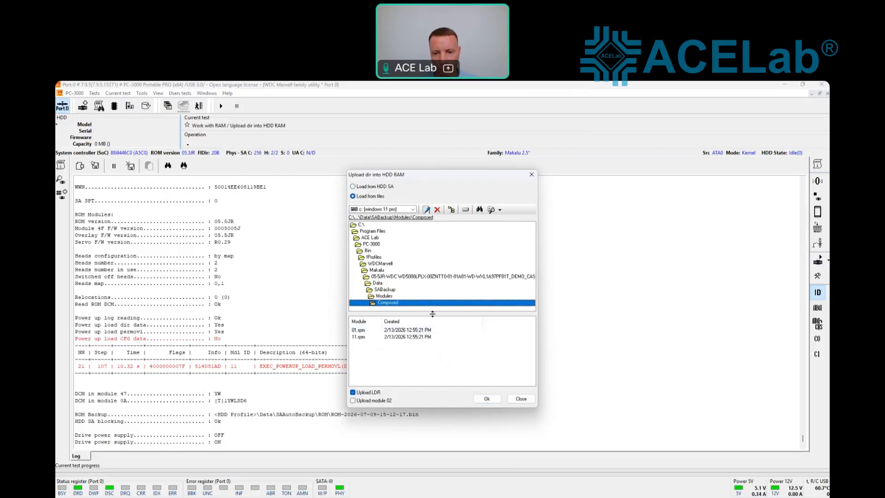
click(487, 399)
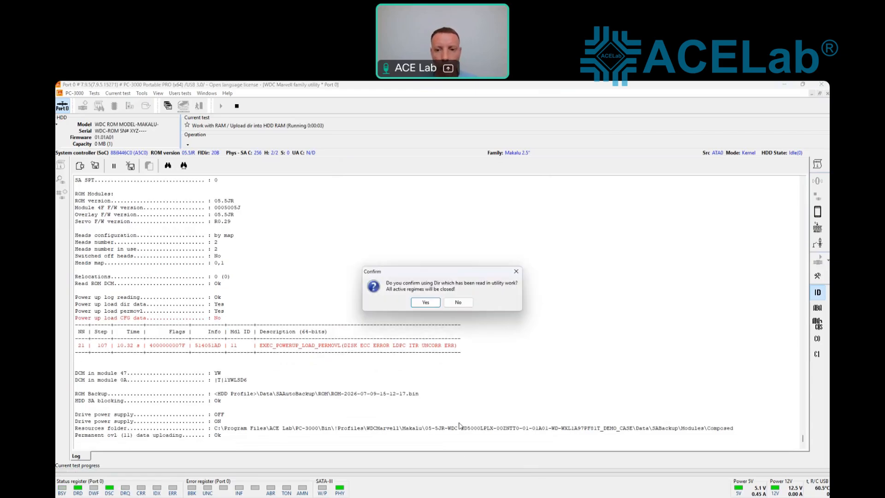
Step: Accept the uploaded directory, restart the utility in Normal mode, and dismiss the SA geometry prompt
click(426, 303)
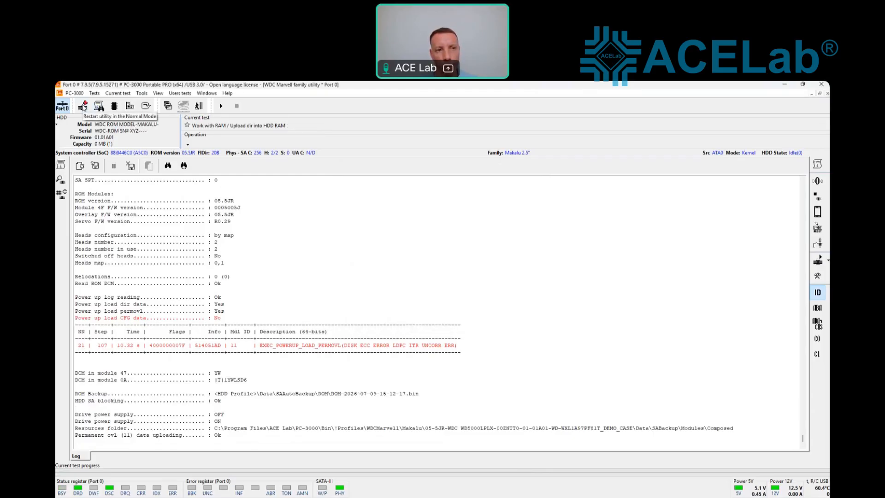
click(83, 107)
click(414, 302)
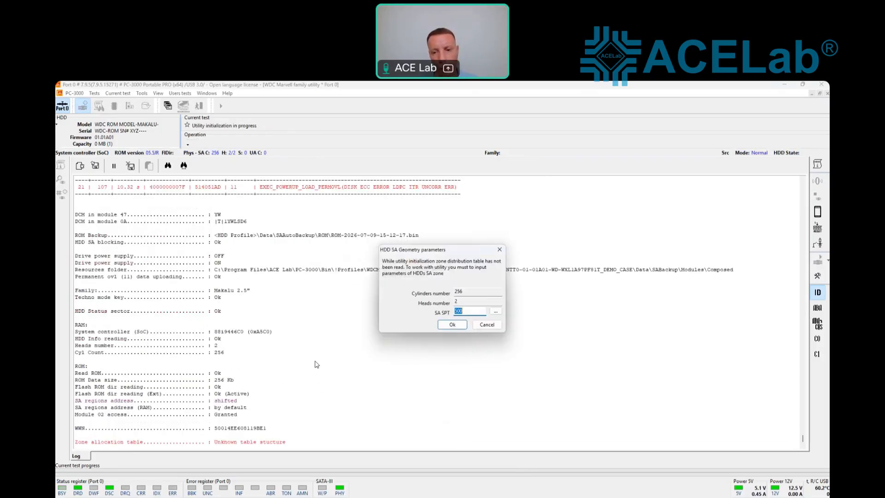
click(500, 250)
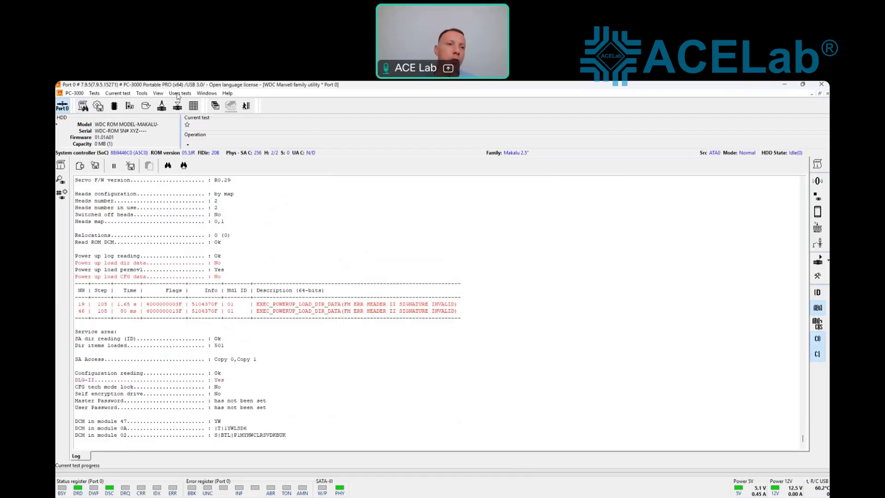
Step: Open Modules directory under Utility extensions and check all listed service-area modules
click(141, 93)
mouse_move(157, 102)
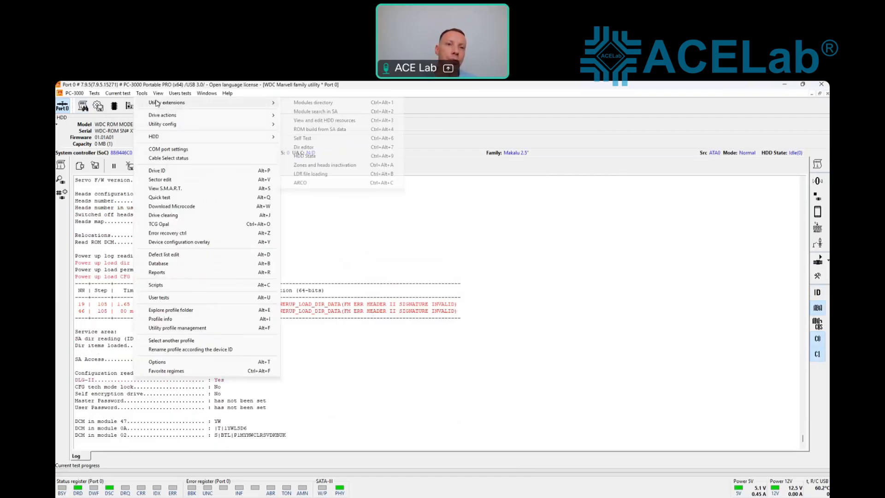
click(321, 102)
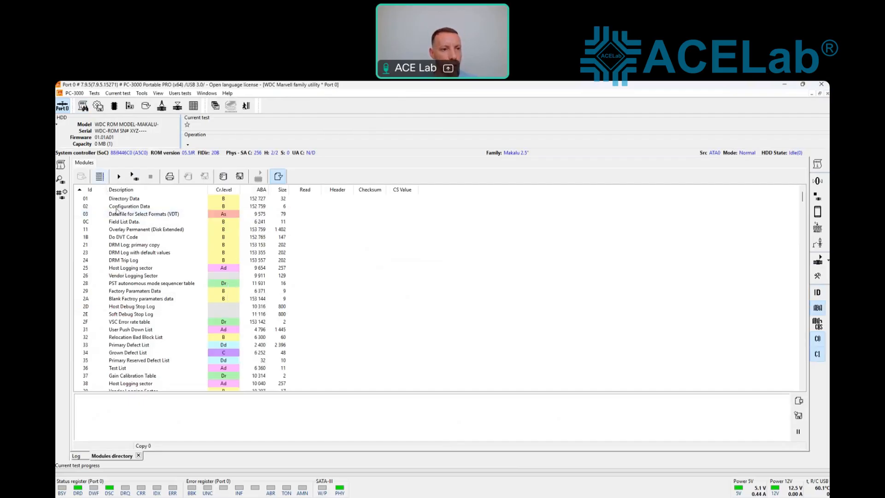
click(118, 177)
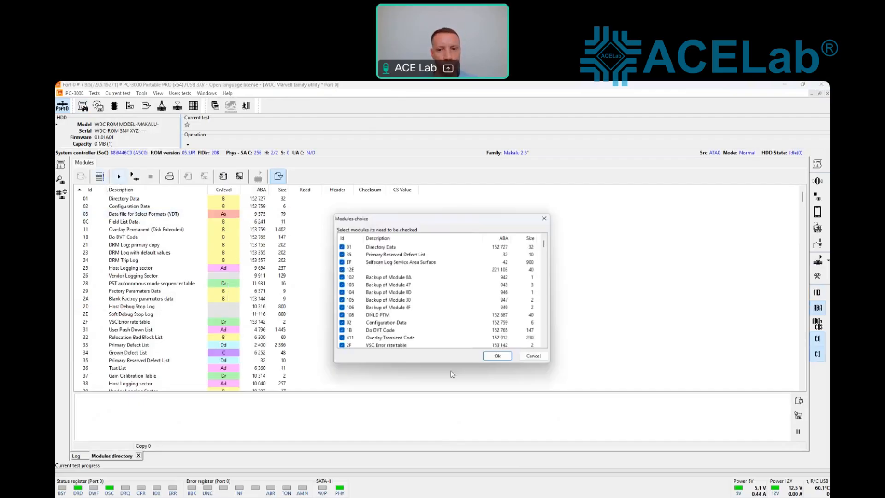
click(497, 358)
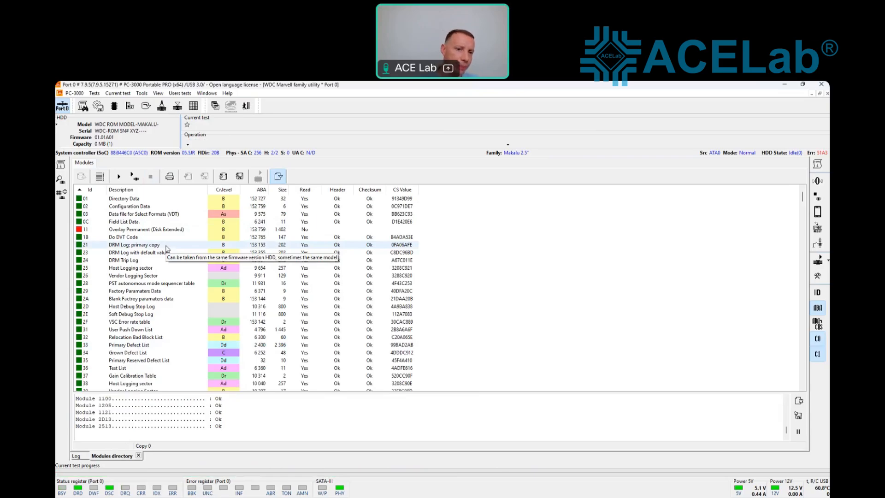
Step: Sort modules by Cr.level, select module 11, then warm-reset the drive and refresh its ID
click(224, 190)
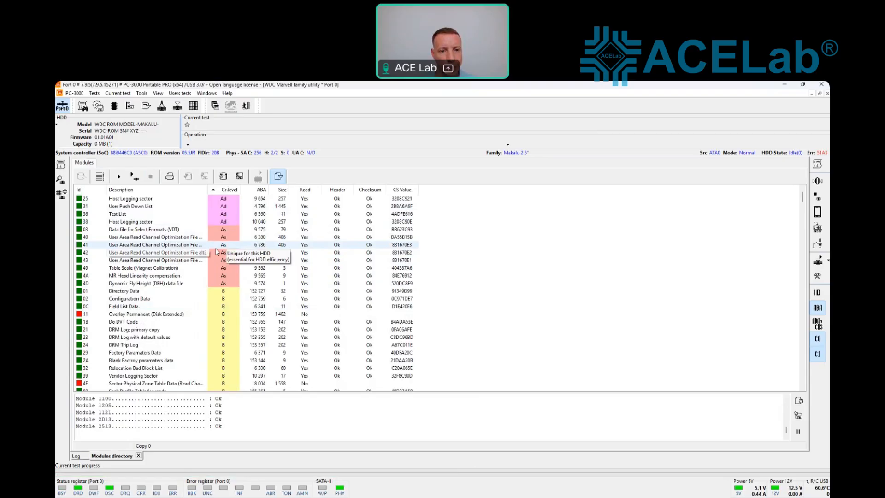
click(142, 313)
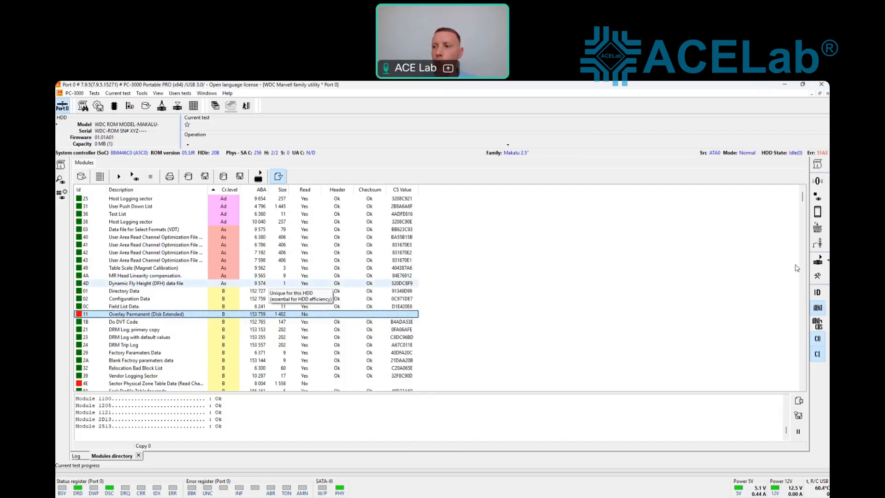
click(828, 261)
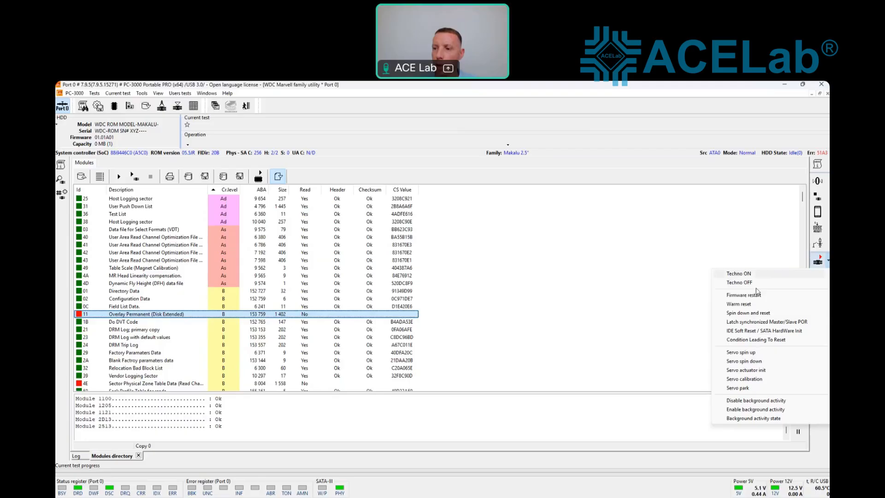
click(750, 307)
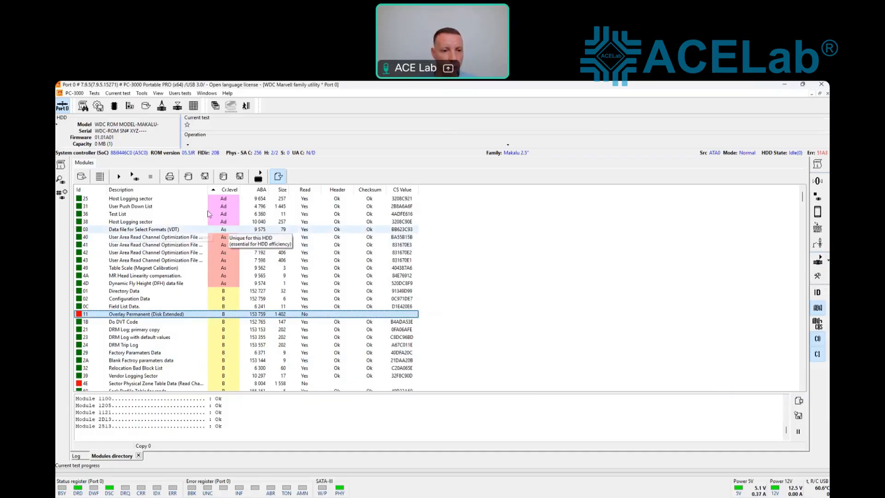
right_click(145, 146)
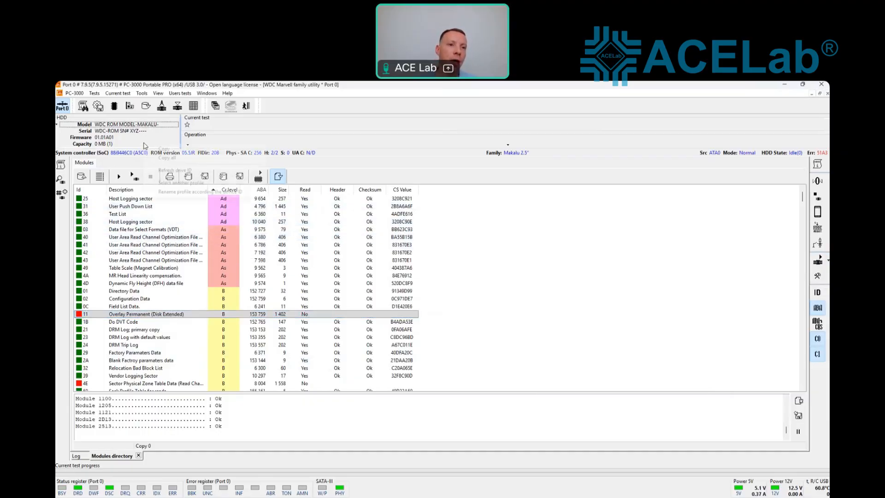
click(167, 171)
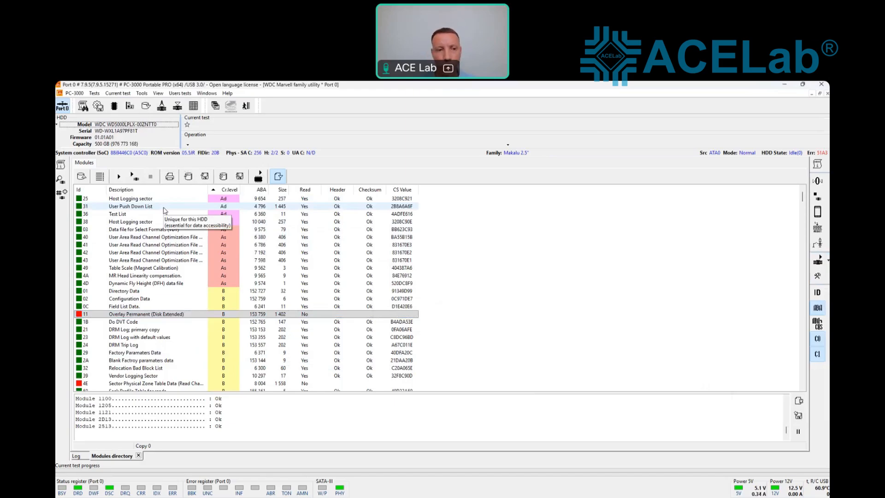
Step: View sector 0 in the sector editor, then launch the Data Extractor task manager
click(141, 93)
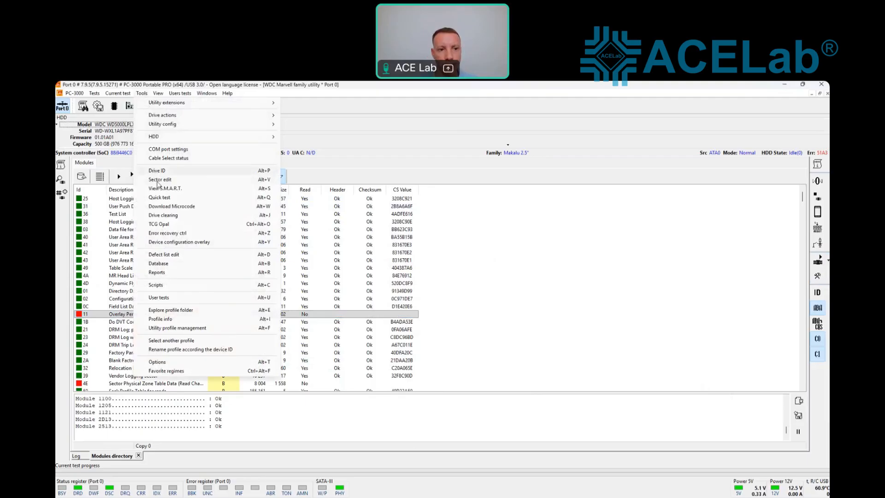
click(159, 179)
click(466, 306)
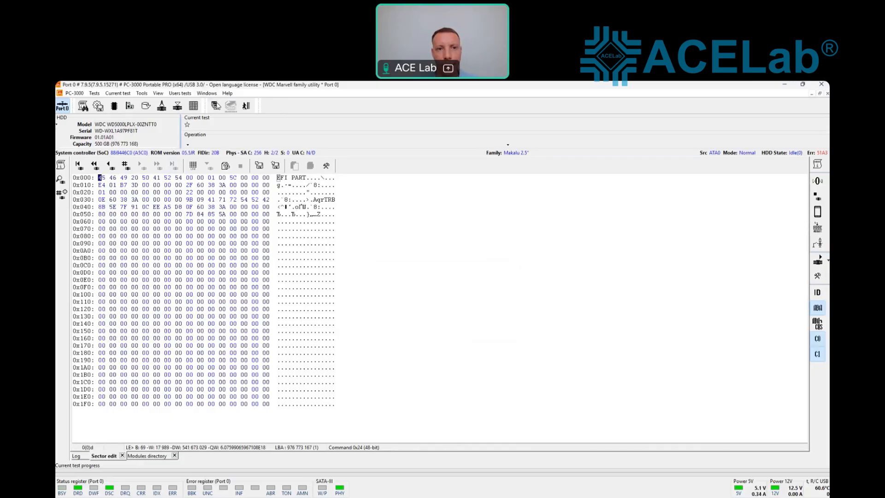
click(216, 106)
click(232, 129)
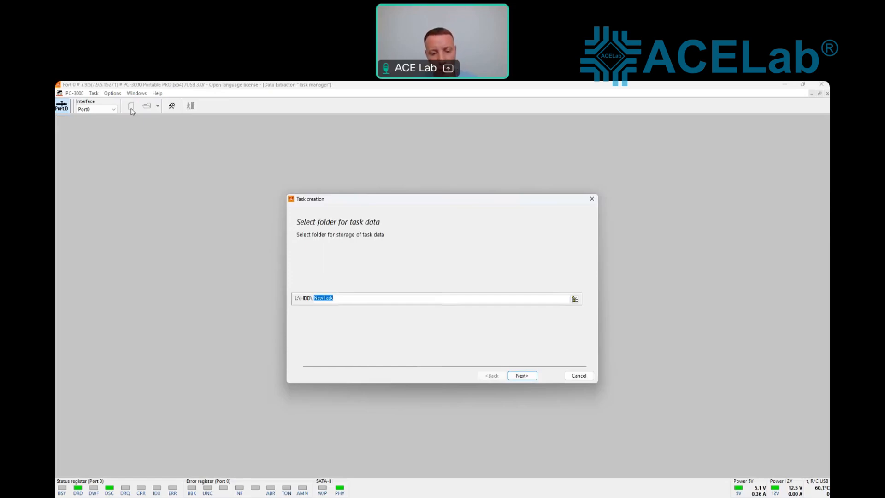
Step: Create a task in folder WD_1TB for the source drive with default settings, answering No at the end
text(WD)
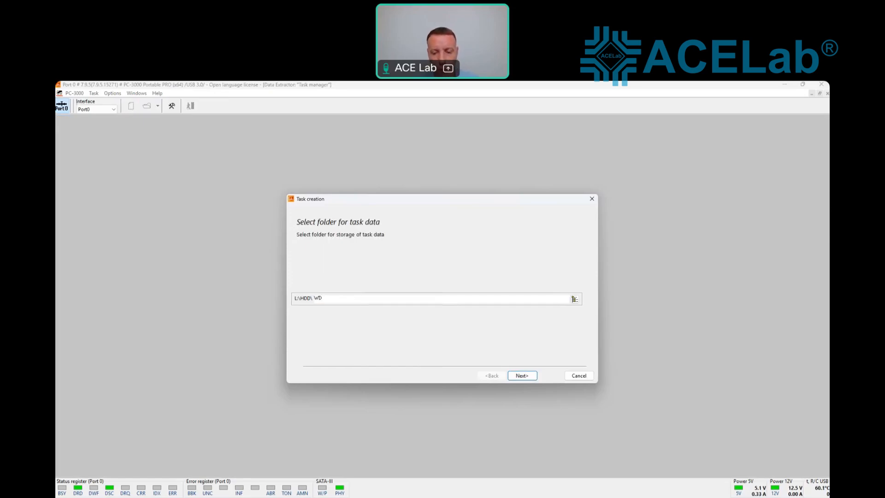
text(_1TB)
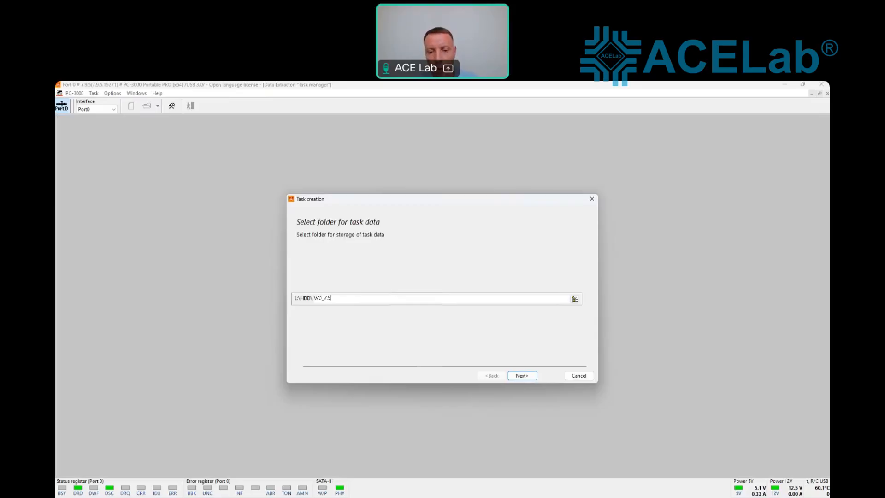
key(Return)
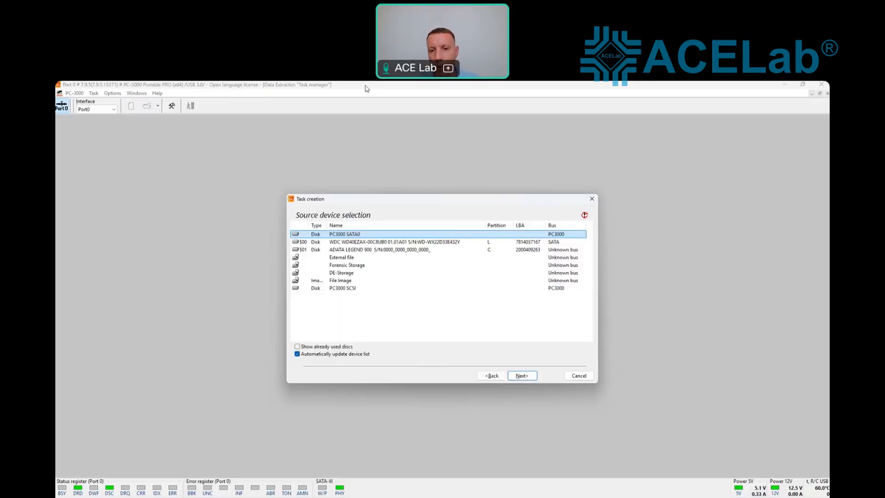
click(526, 376)
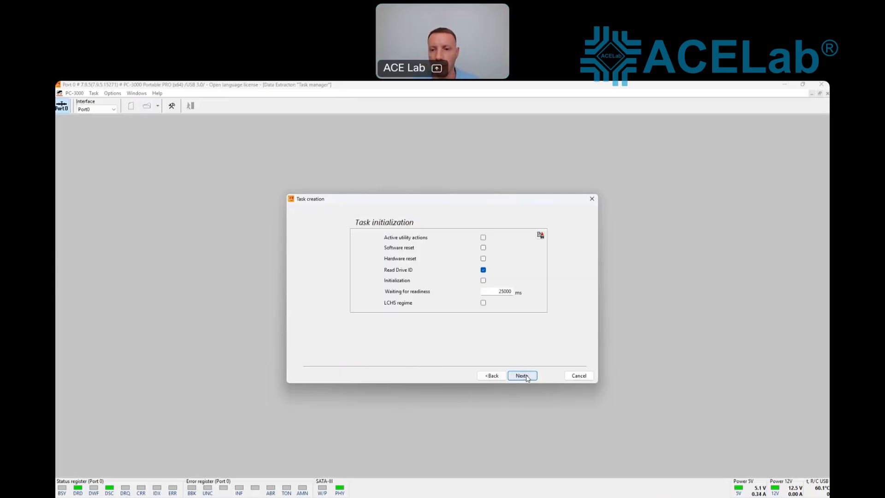
click(527, 376)
click(526, 376)
click(526, 376)
click(524, 376)
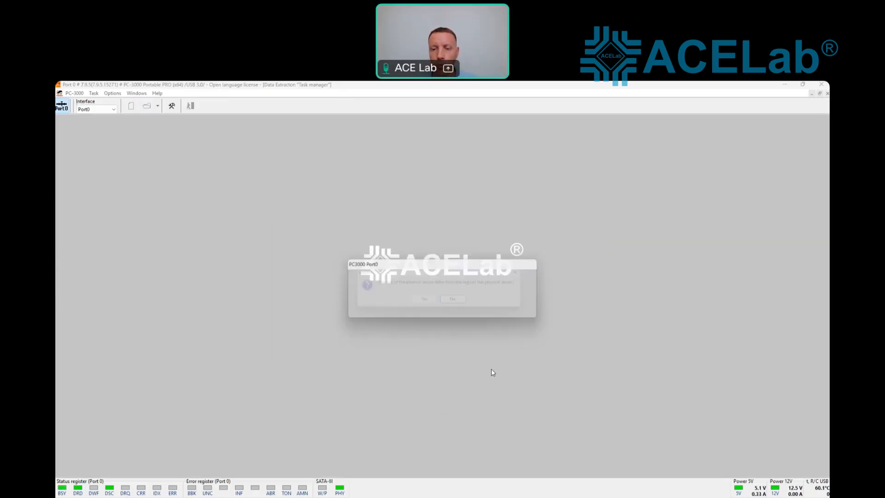
click(459, 305)
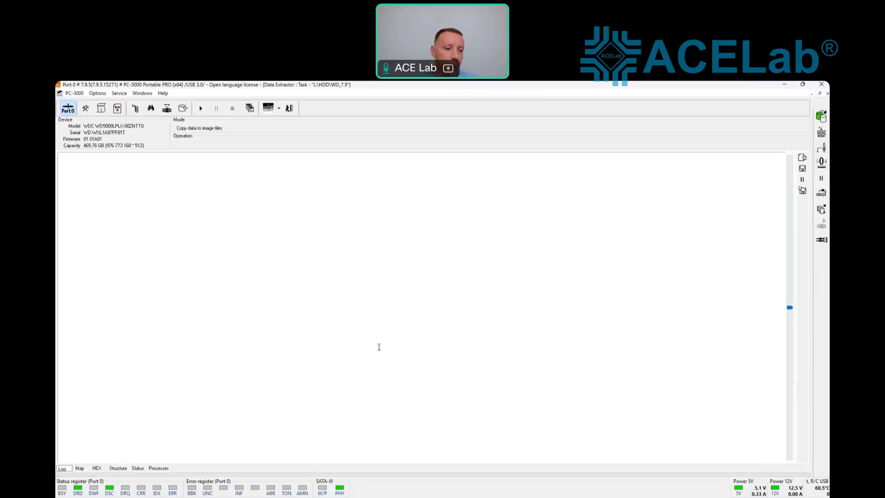
Step: Show the task's LBA map and open copy Parameters (LBA 0–976773167, Forward, 256-sector blocks)
click(79, 468)
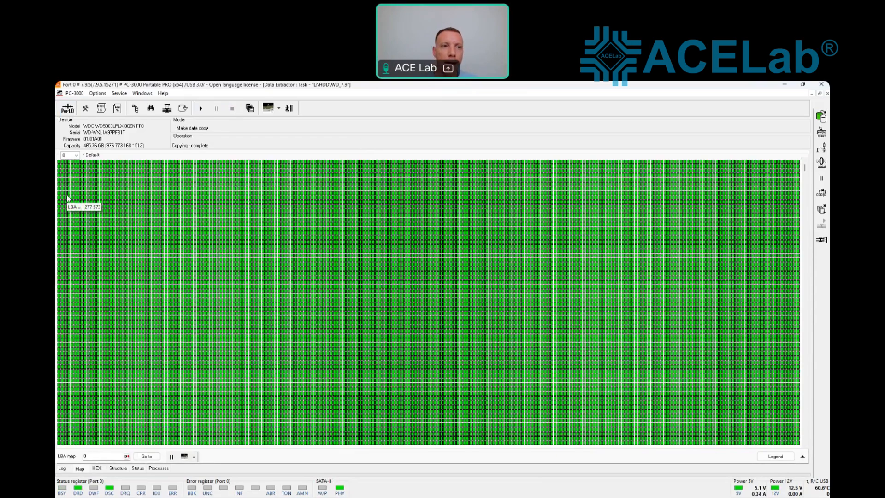
click(85, 109)
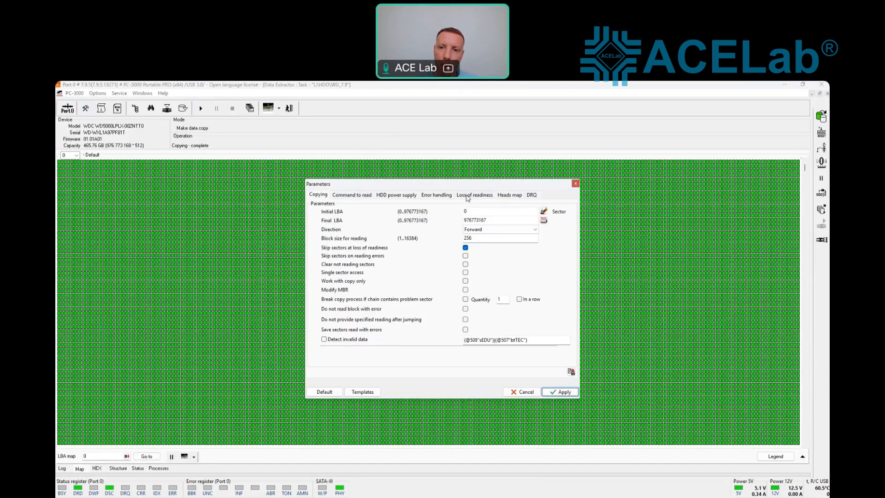
Step: Review the loss-of-readiness and error-handling settings (1 retry, 1-sector jump), then open the read-error Scenario
click(468, 198)
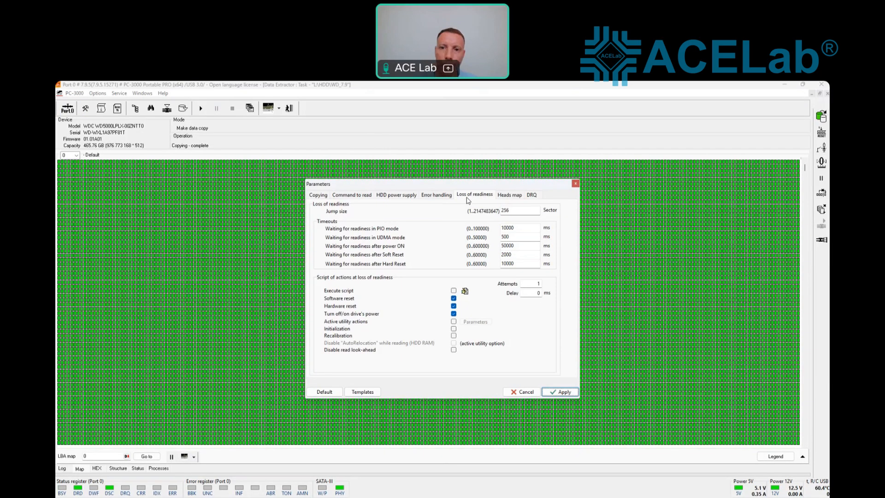
click(444, 197)
click(463, 195)
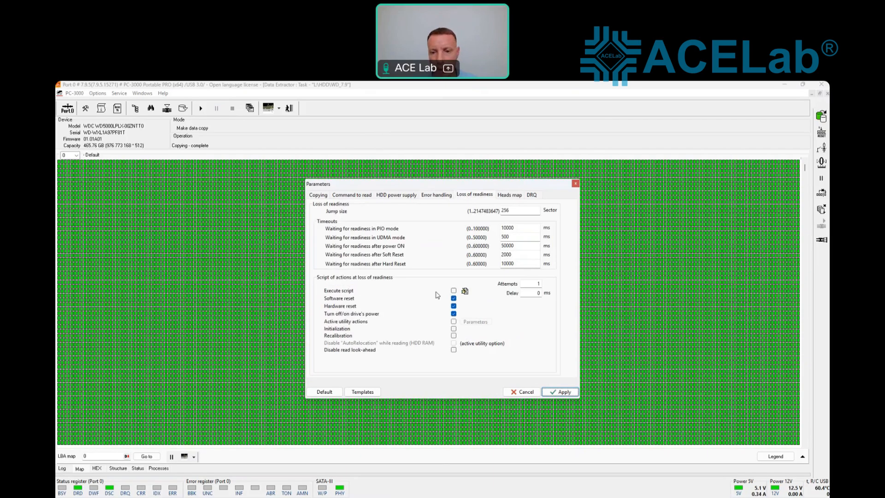
click(436, 195)
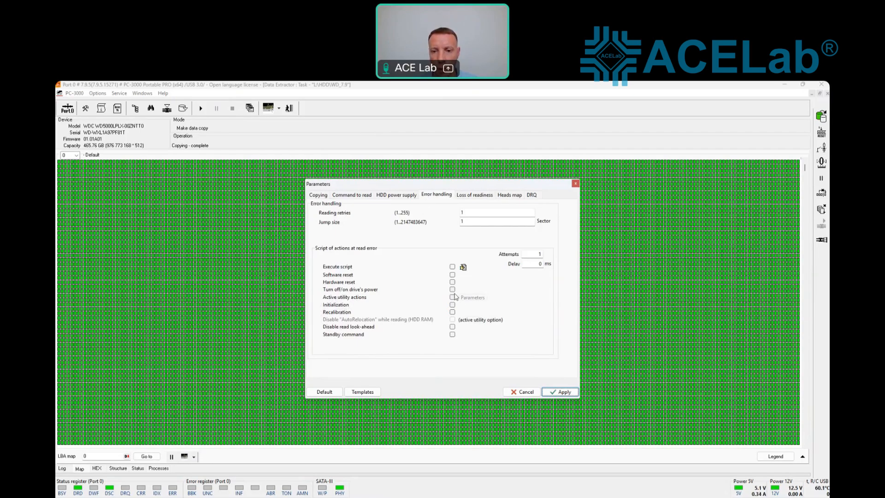
click(463, 267)
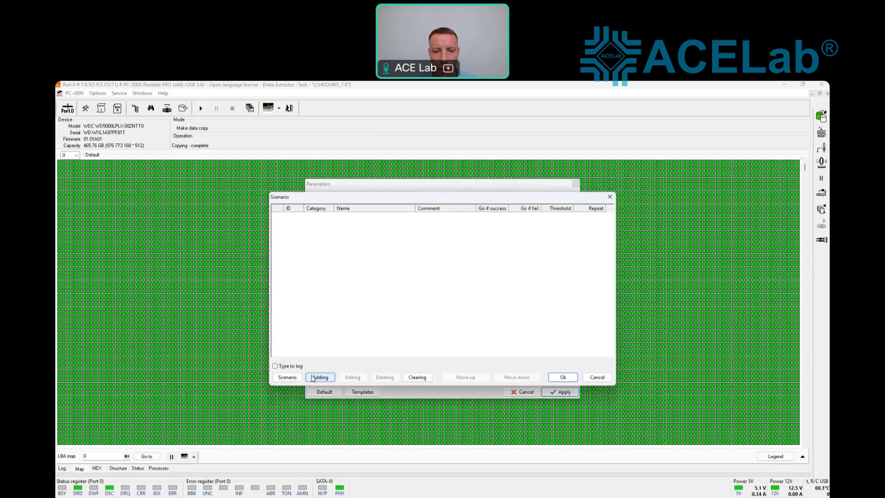
Step: Load the read-error scenario from the drive's profile .scf file
click(298, 379)
mouse_move(302, 399)
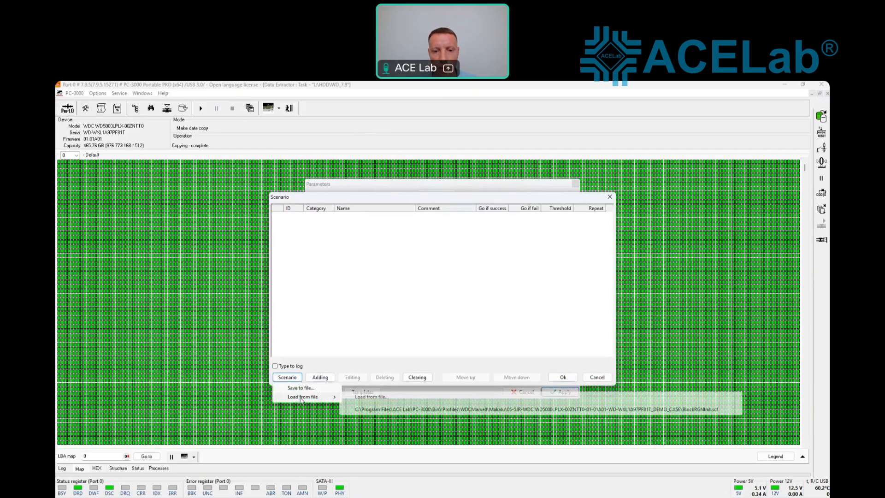
click(401, 409)
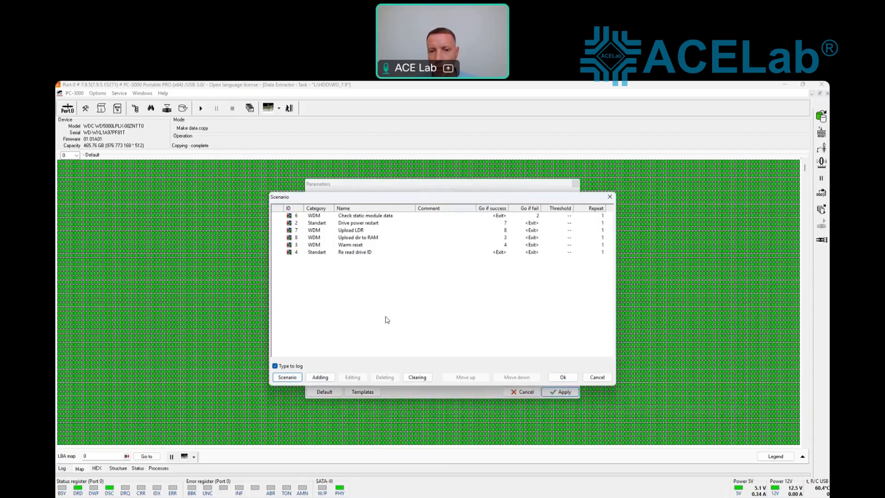
Step: Check the six scenario steps, from Check static module data to Re read drive ID, and accept them
click(379, 217)
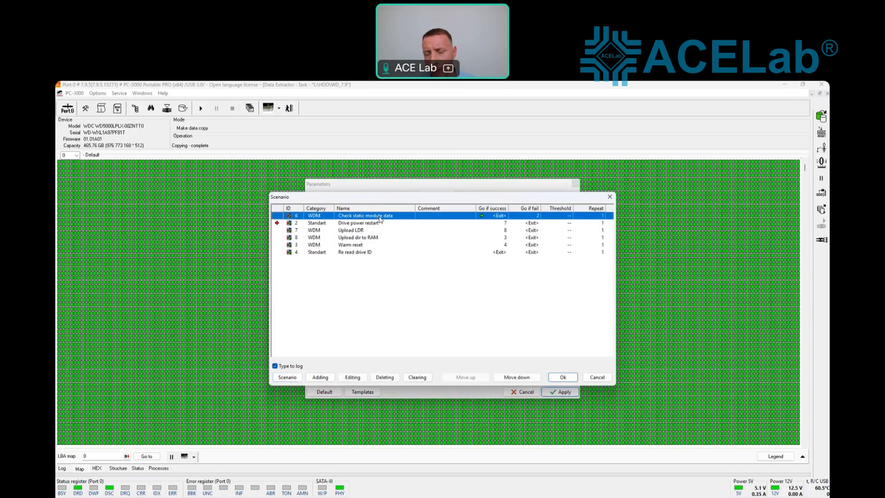
click(373, 223)
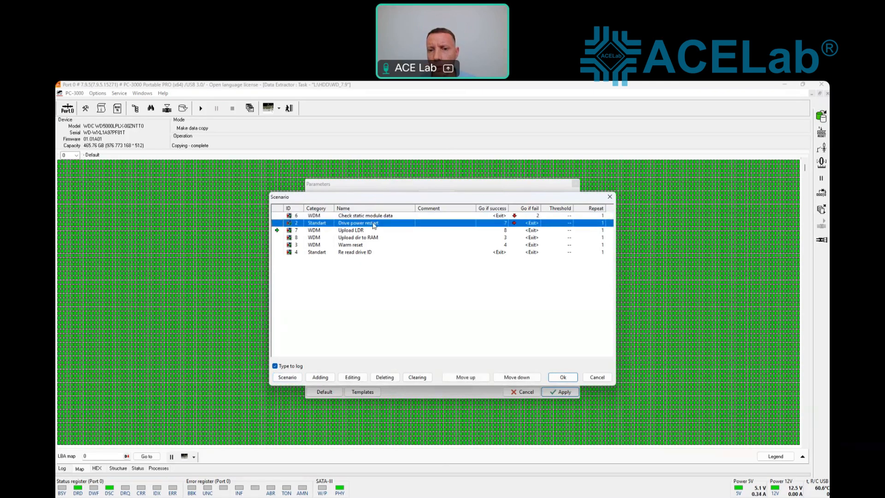
click(369, 231)
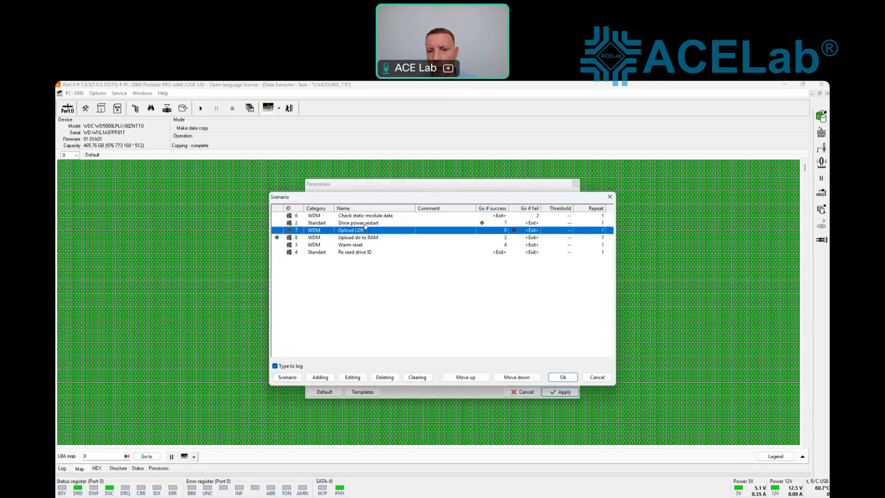
click(365, 224)
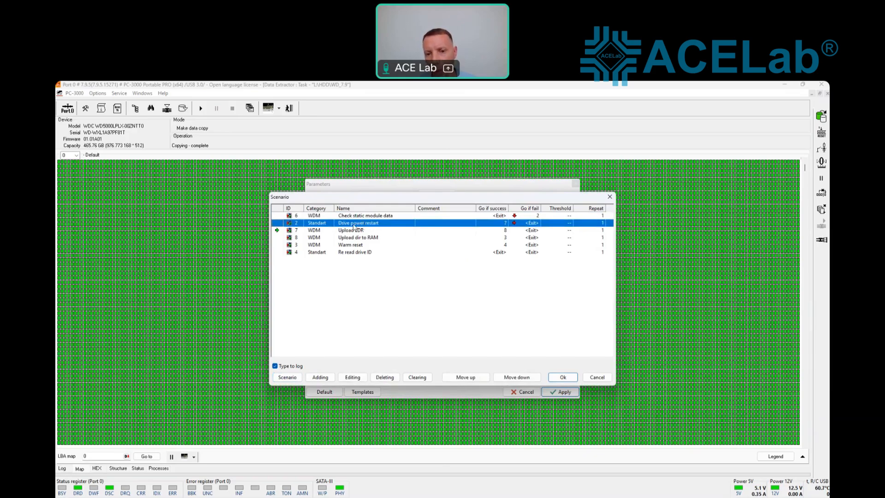
click(355, 230)
click(356, 237)
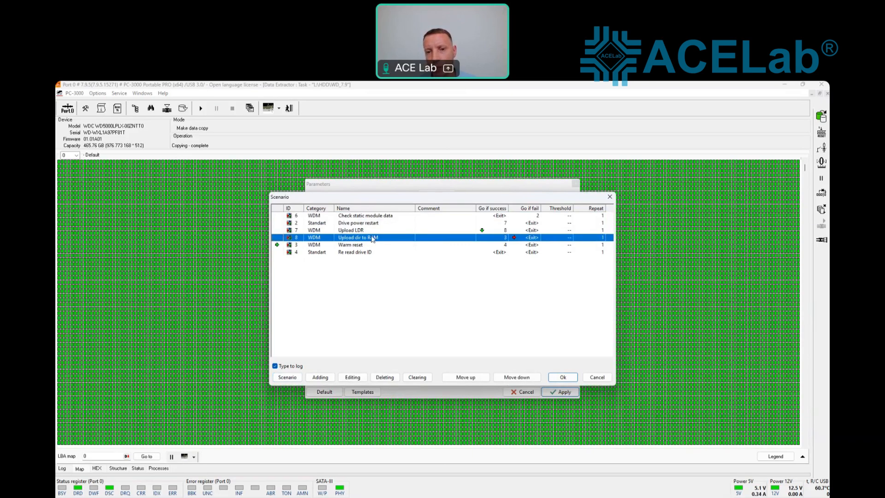
click(357, 247)
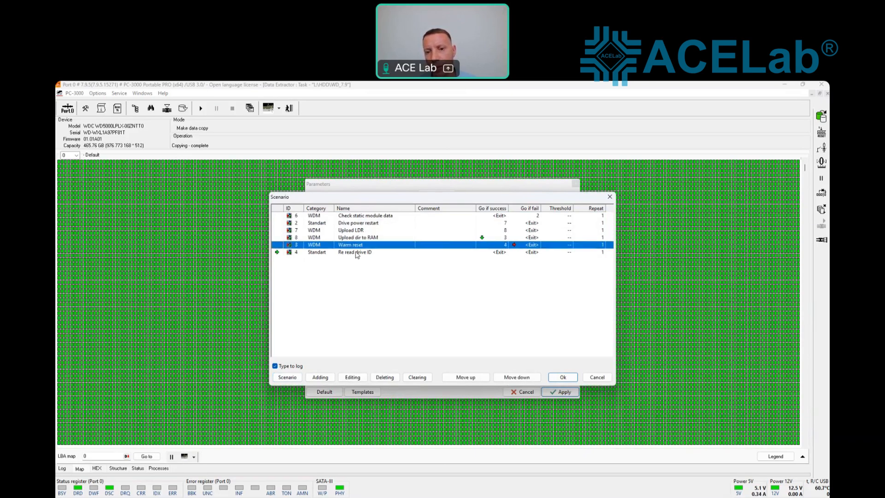
click(342, 254)
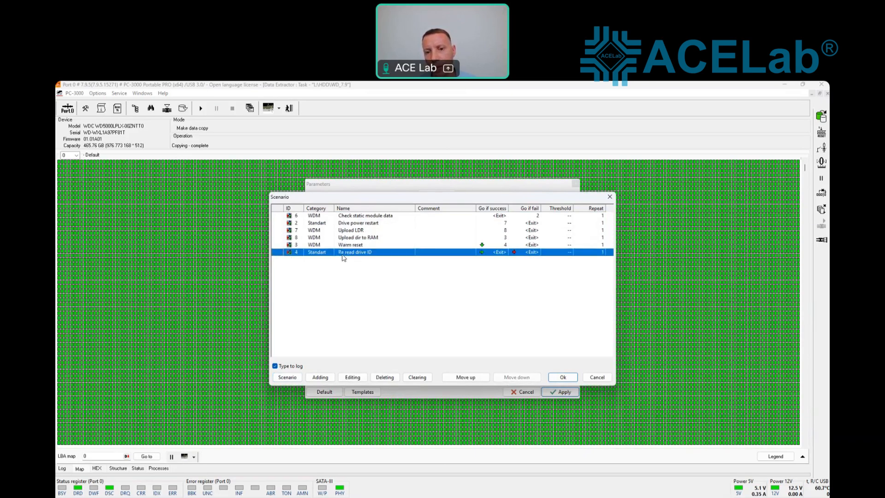
click(358, 216)
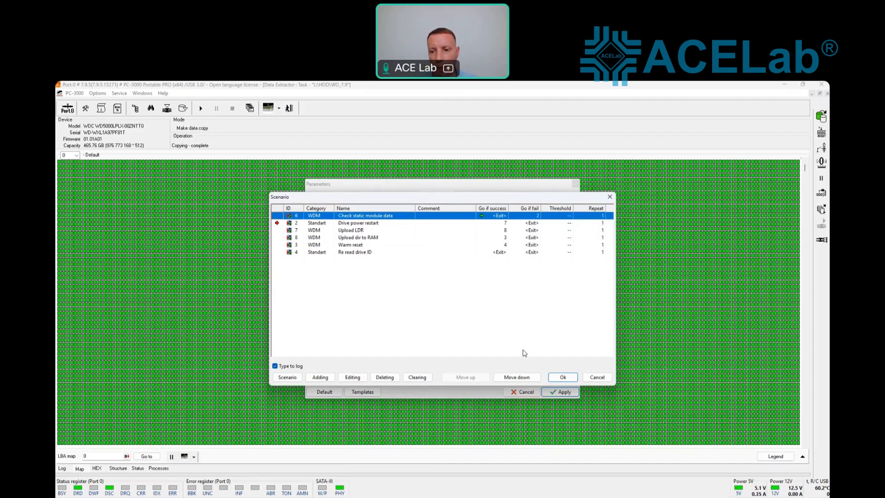
click(562, 376)
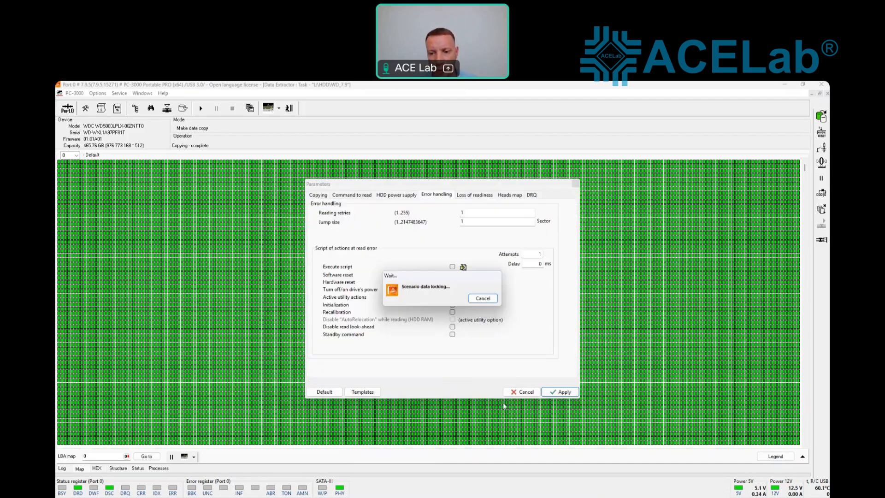
Step: Apply the copying parameters and start the data copy, continuing after the earlier scan
click(559, 391)
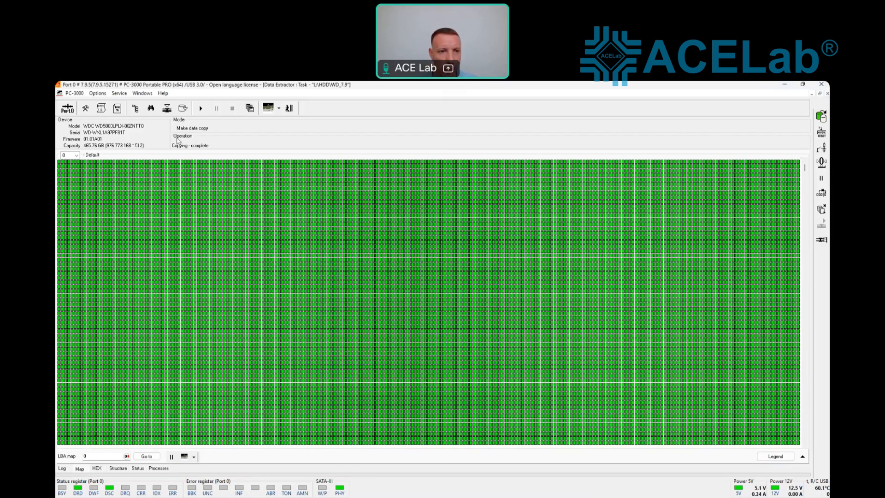
click(201, 108)
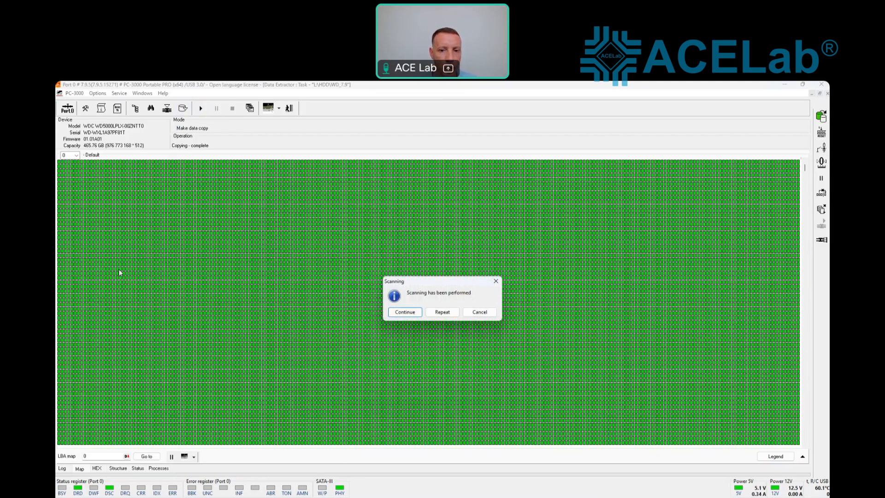
click(393, 315)
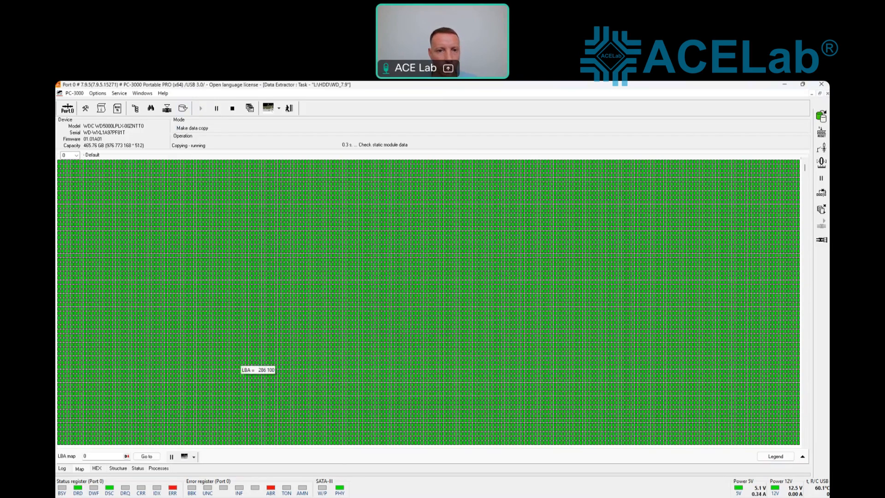
Step: Find the failed static module check line in the copy log, then return to the LBA map
click(65, 468)
drag(199, 238, 64, 236)
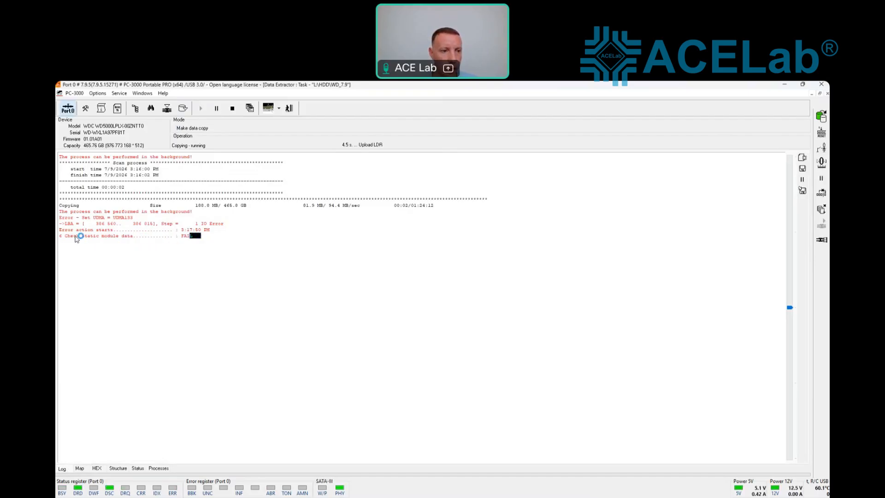
drag(164, 237, 198, 238)
click(186, 239)
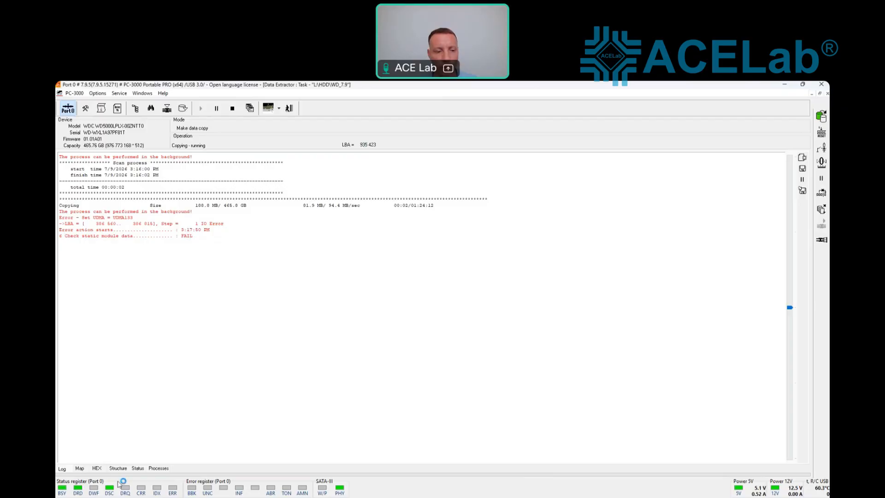
click(81, 469)
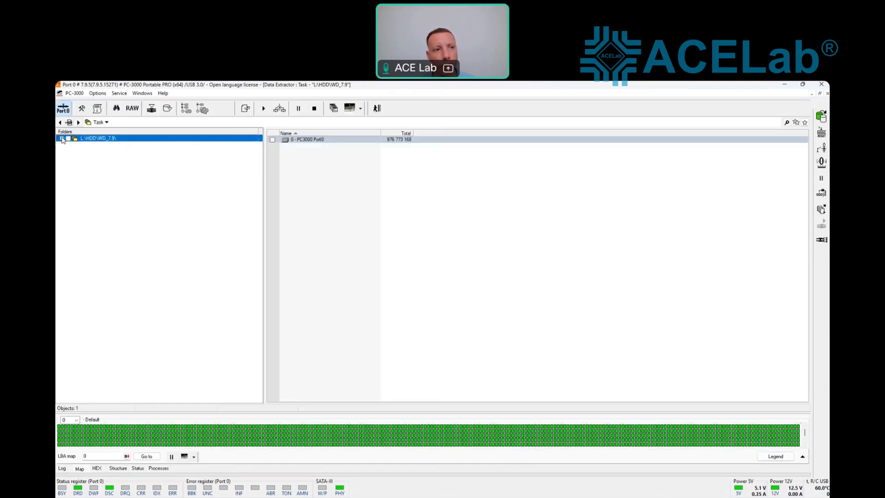
Step: Expand WD_7.9 > Port0 > partition 2 and list the Root of its NTFS volume
click(62, 138)
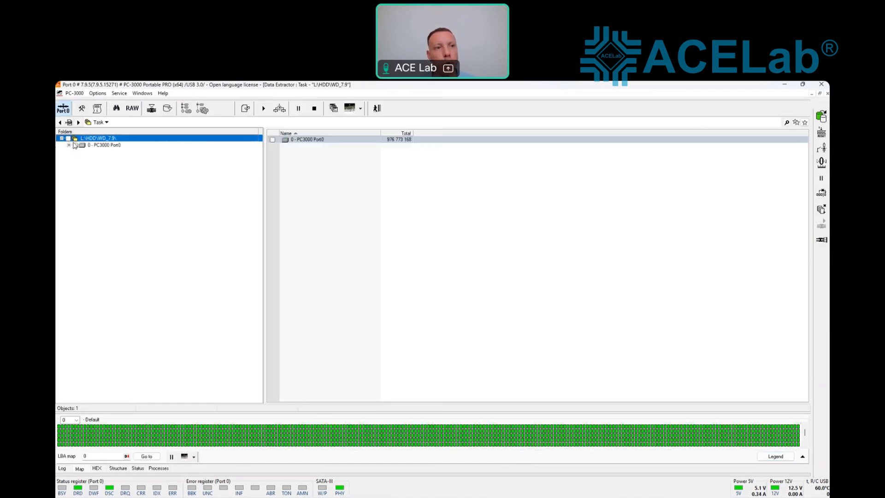
double_click(95, 144)
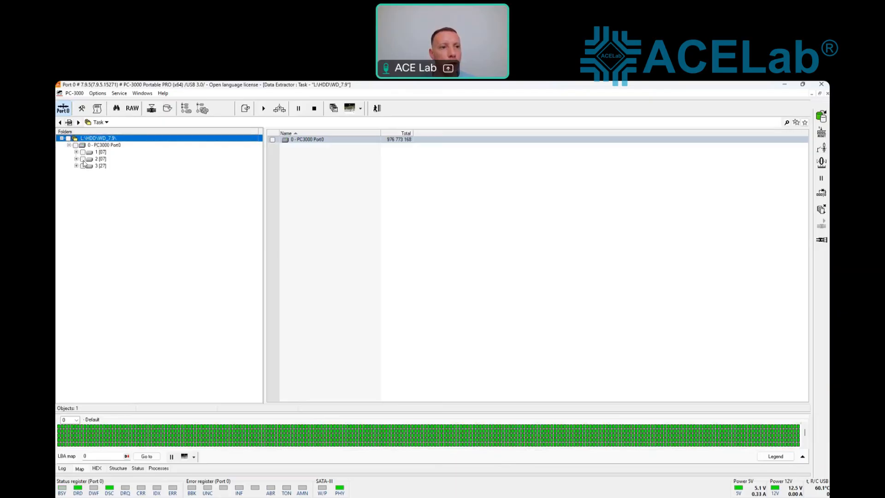
click(98, 160)
click(100, 145)
double_click(99, 160)
click(105, 166)
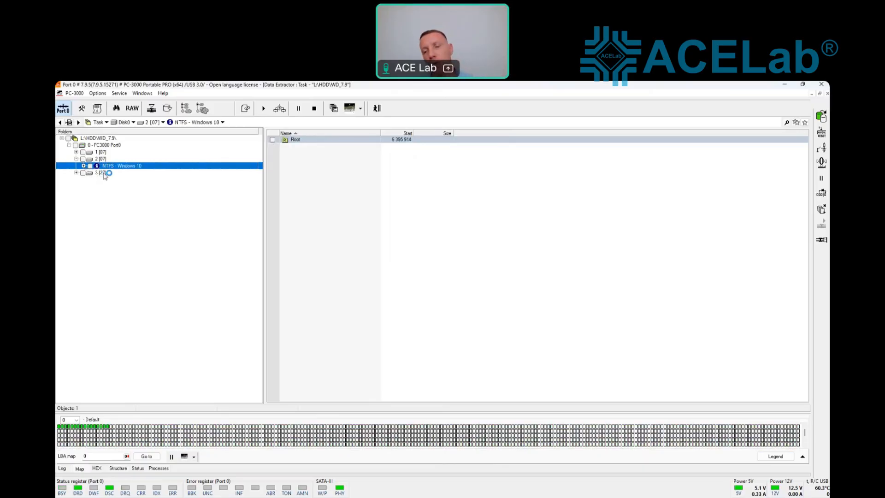
click(83, 166)
click(115, 172)
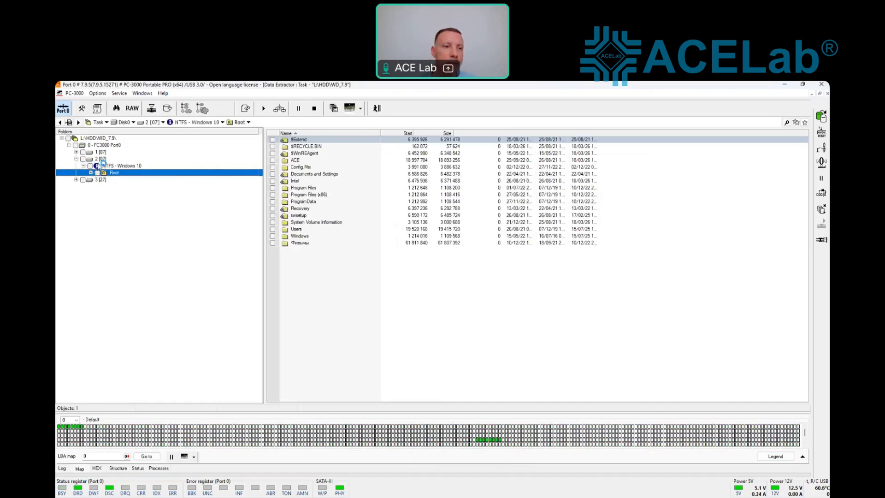
Step: Browse Users > the user's profile > Pictures > Мои Фотки
click(300, 229)
double_click(300, 229)
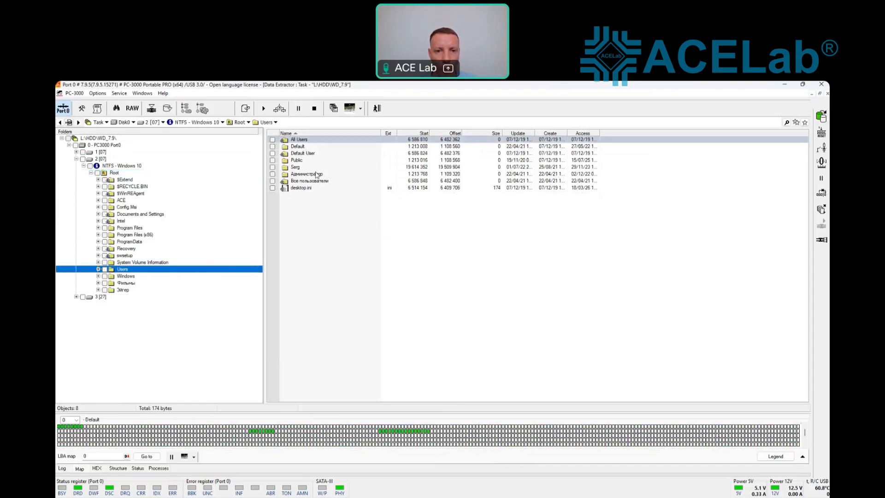
click(298, 168)
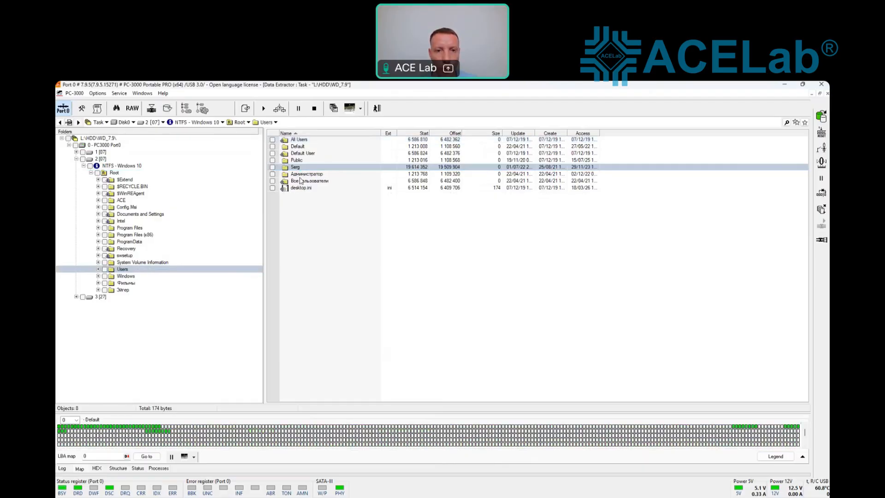
double_click(291, 169)
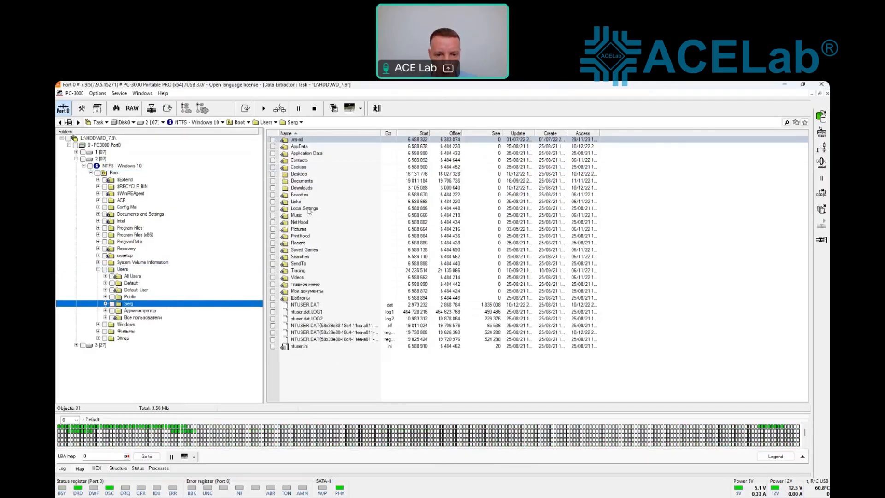
click(301, 229)
double_click(300, 228)
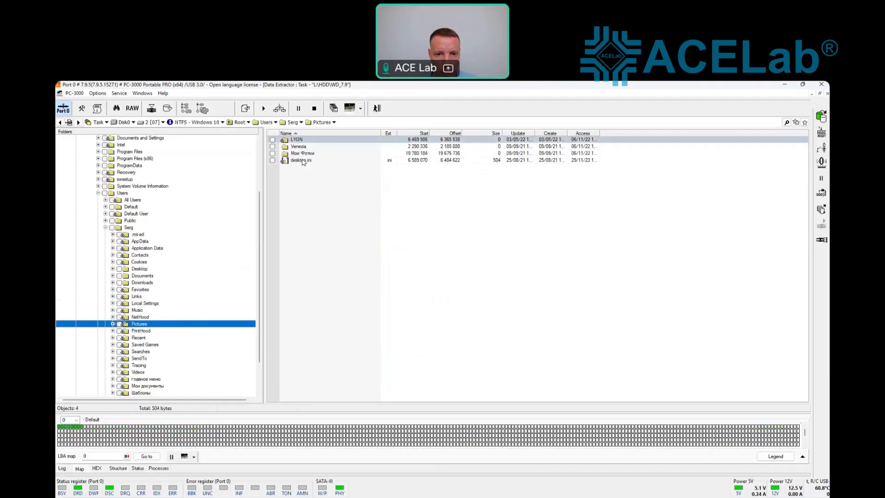
click(303, 154)
double_click(305, 155)
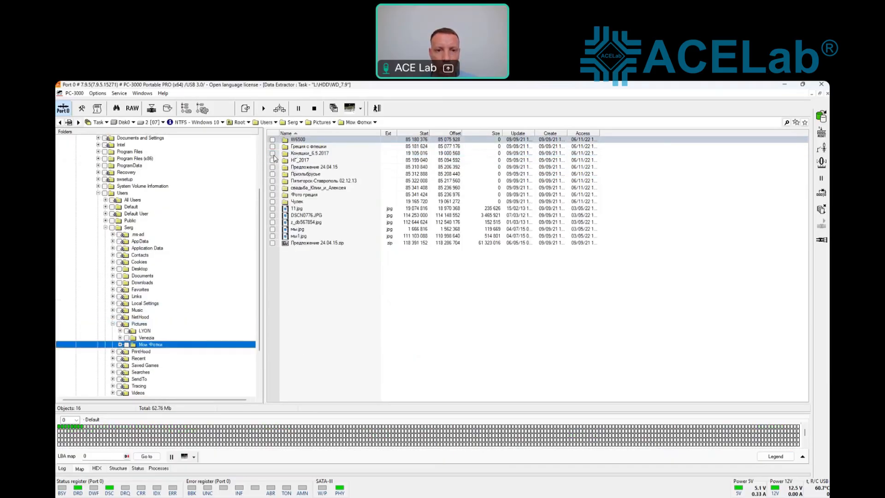
Step: Mark the Коняшки_6.5.2017 folder and open it
click(272, 154)
click(300, 155)
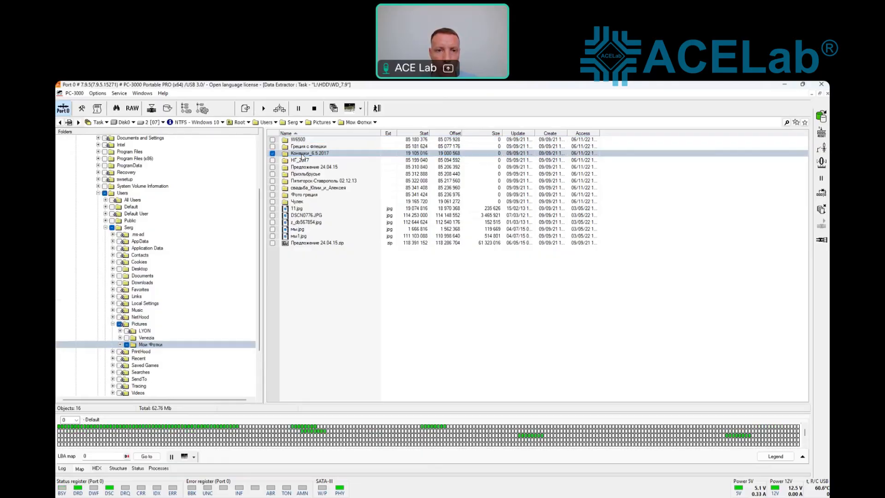
double_click(301, 155)
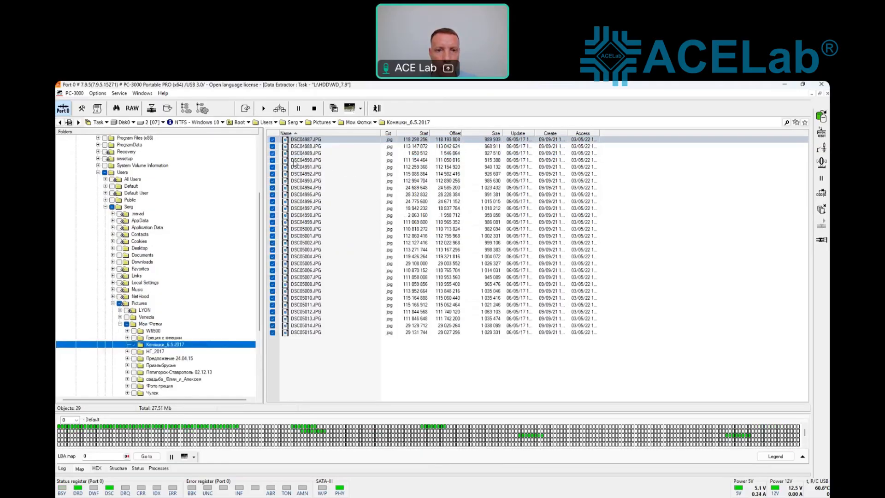
Step: Create a map of the marked Коняшки_6.5.2017 folder: 29 JPG chains, 27.51 Mb
right_click(181, 347)
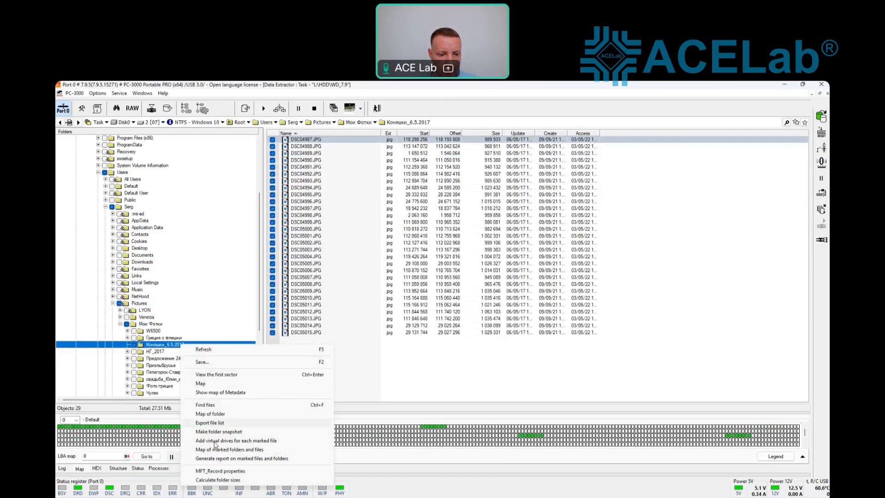
click(218, 450)
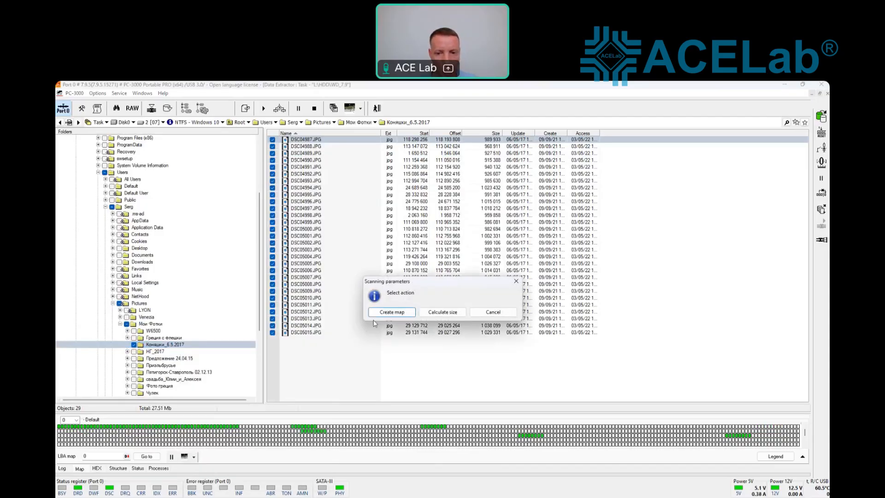
click(391, 312)
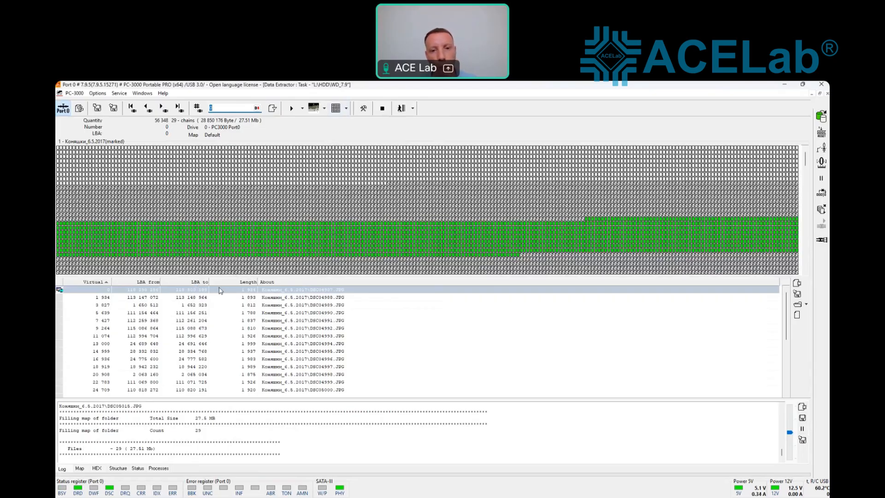
mouse_move(258, 240)
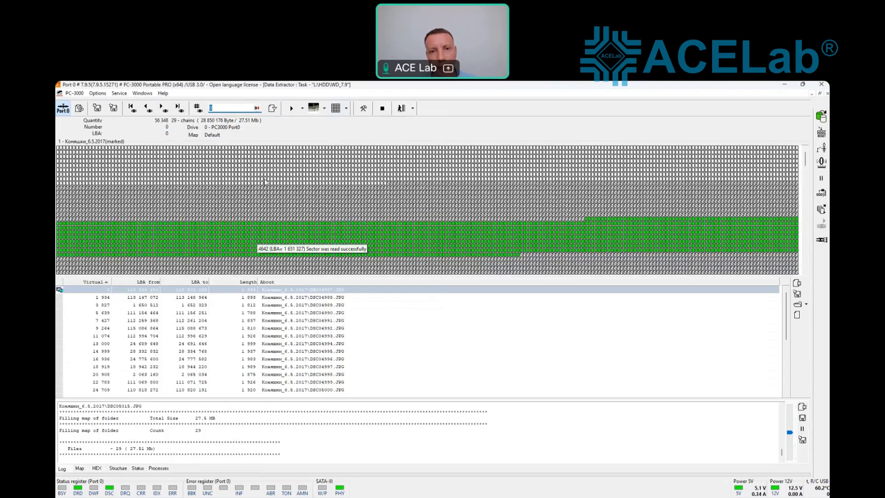
click(346, 109)
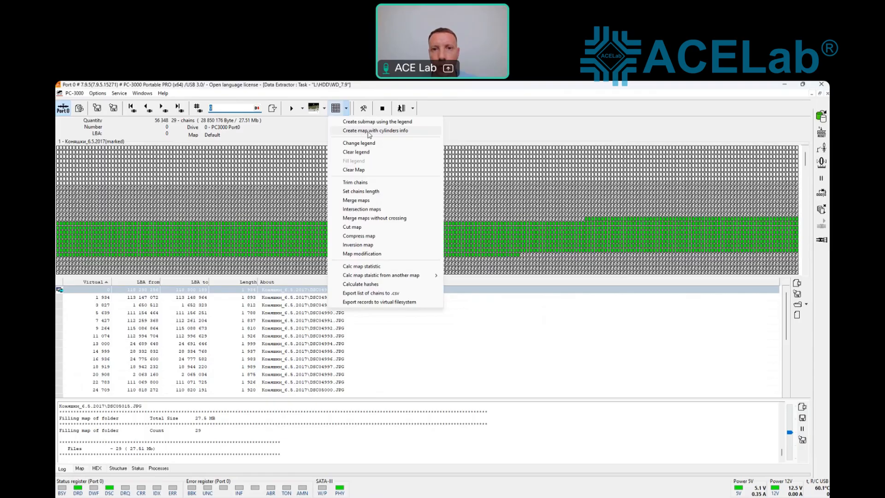
Step: Create the map with cylinders info for the marked JPG chains
click(398, 133)
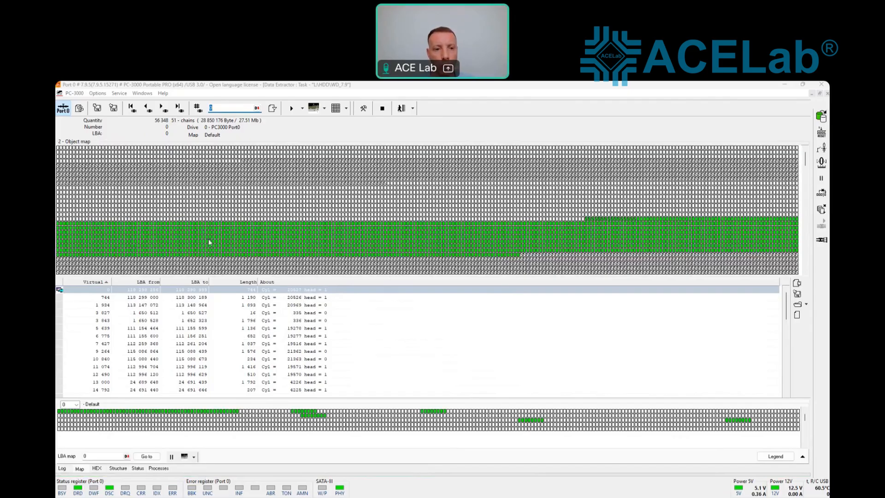
Step: Sort the cylinder/head chains by ending LBA and compare several chains, such as cylinder 5442
click(193, 281)
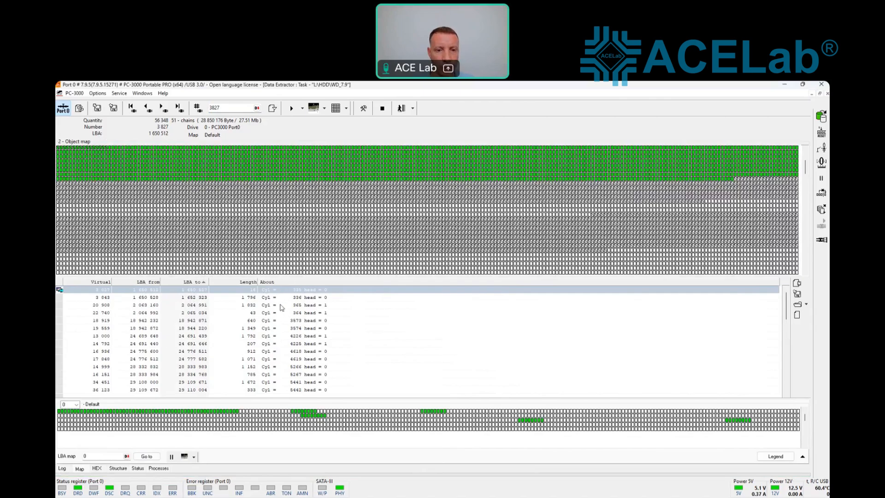
drag(785, 317, 760, 317)
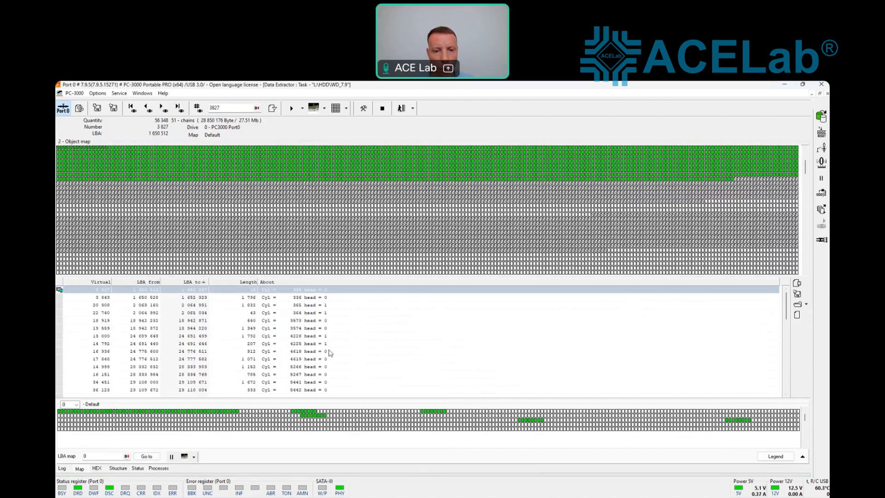
click(296, 299)
click(296, 305)
click(296, 329)
scroll(297, 372, down, 2)
click(294, 365)
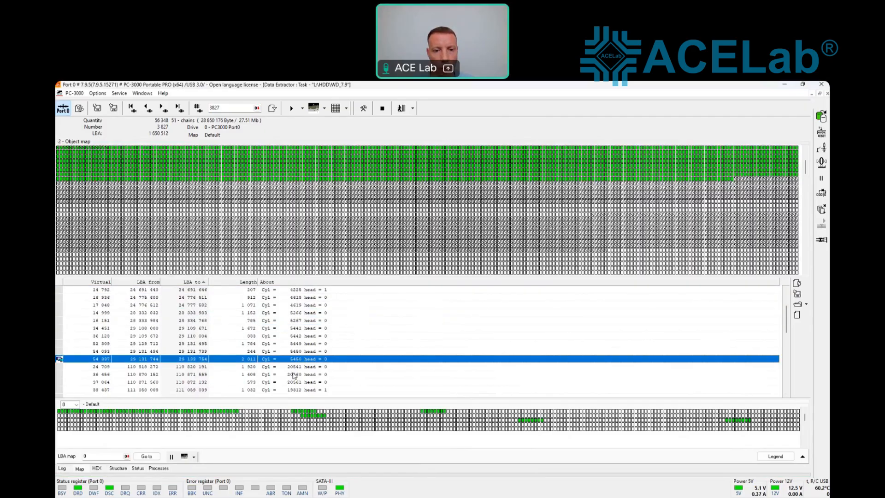
click(294, 335)
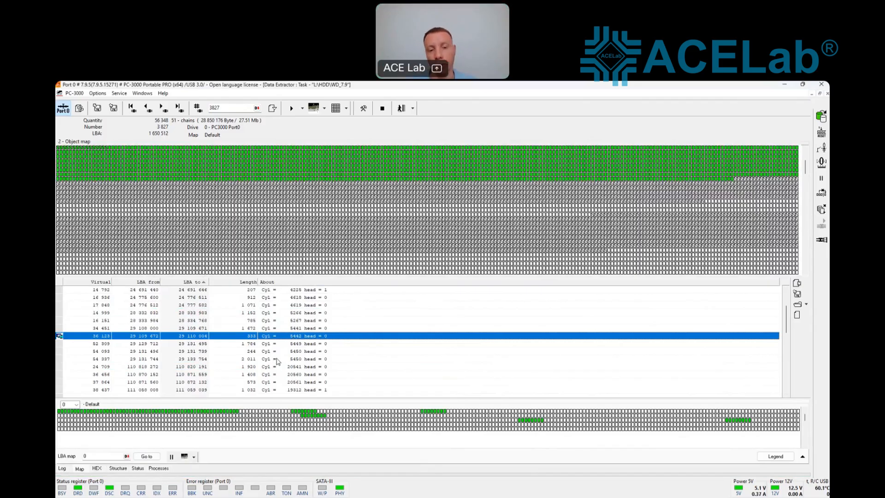
Step: Compare against the marked folder's file chains, like DSC04995.JPG, then return to the file list
click(401, 108)
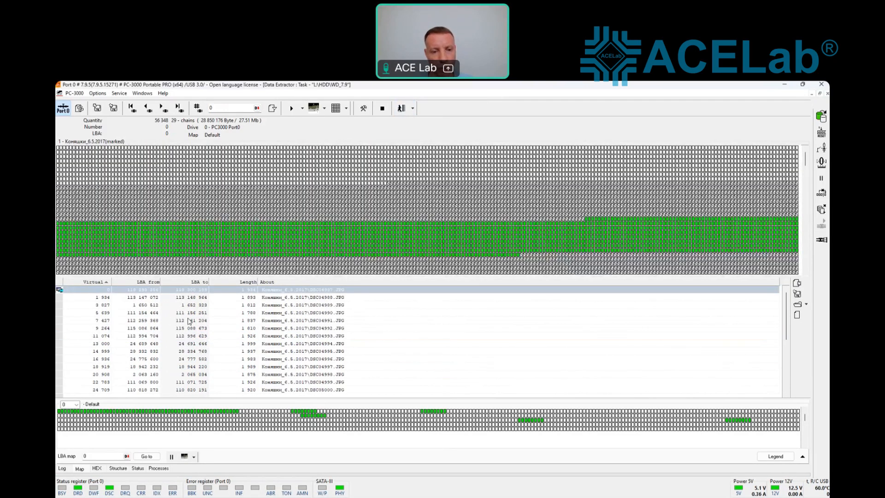
click(238, 305)
click(238, 328)
click(237, 351)
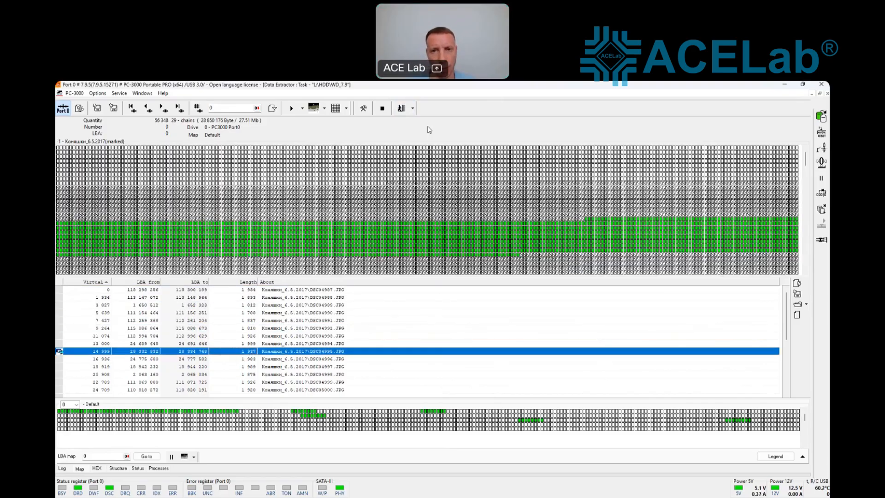
click(402, 109)
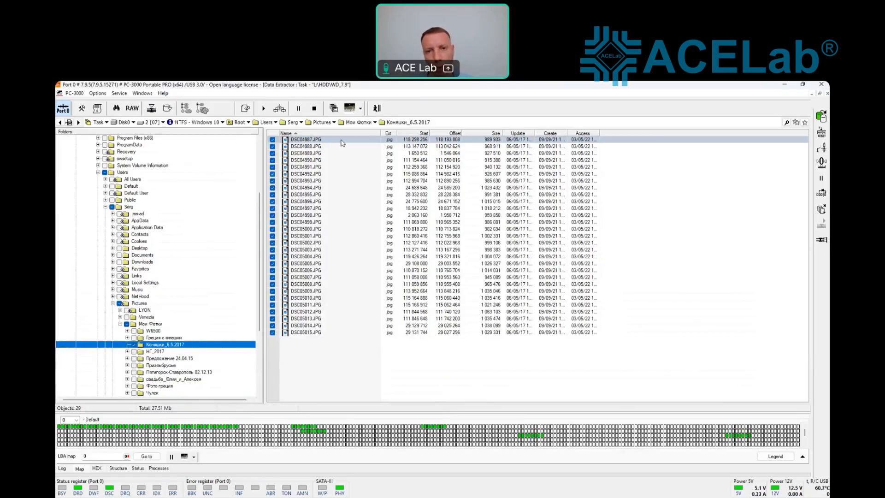
Step: Switch to the 2 WDC Marvell family utility window
click(377, 109)
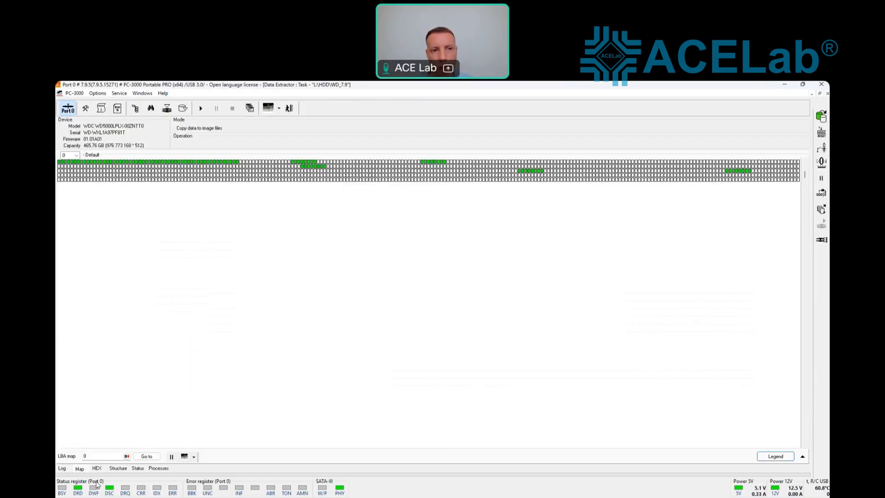
click(142, 93)
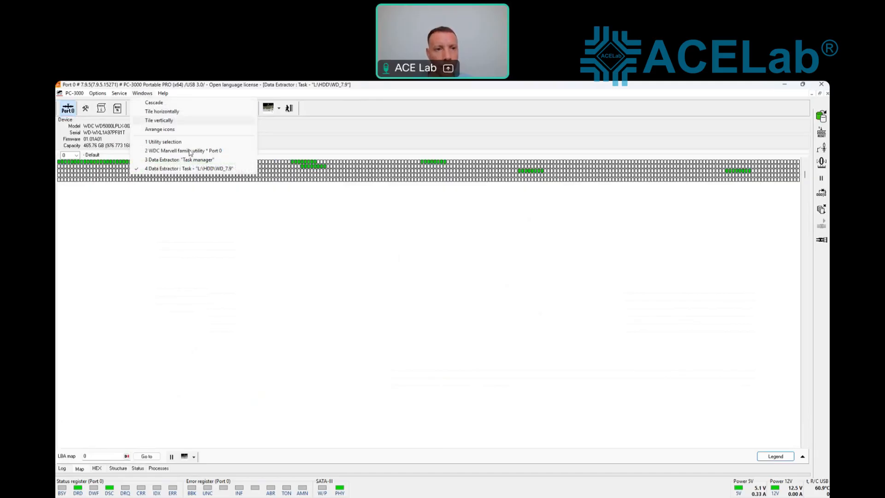
click(190, 151)
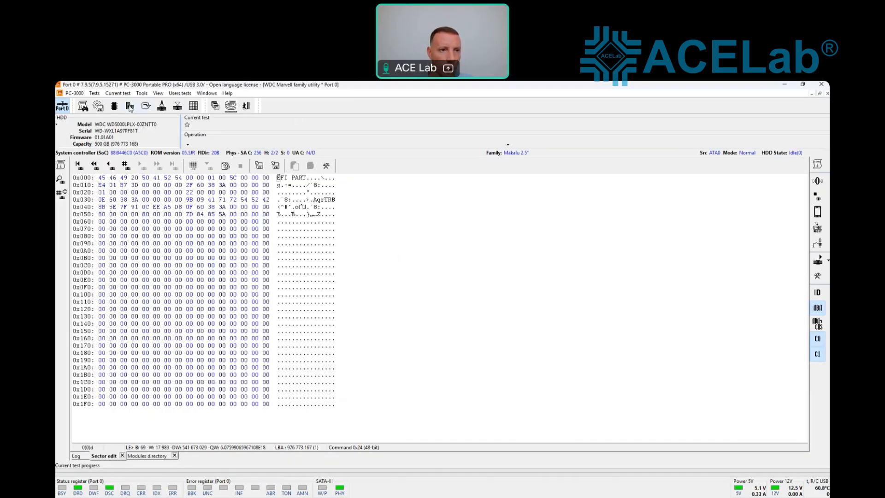
Step: Review the RAM head map editor from Service information and close it unchanged
click(129, 106)
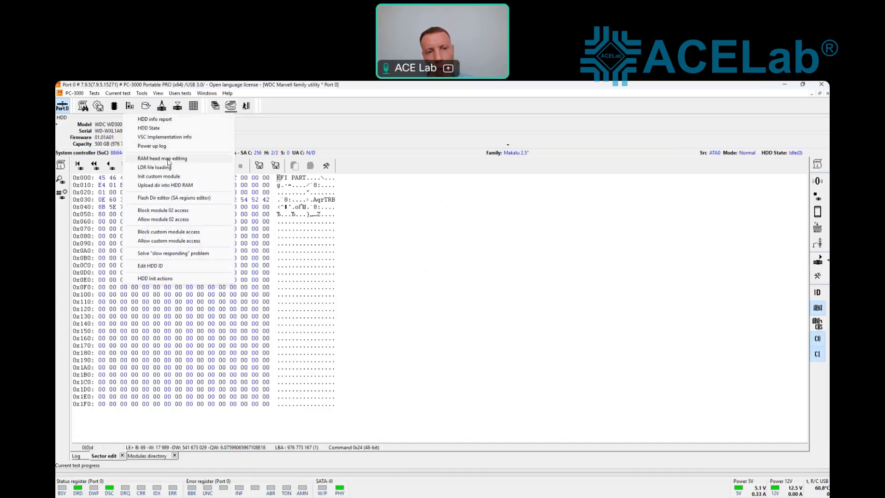
click(169, 159)
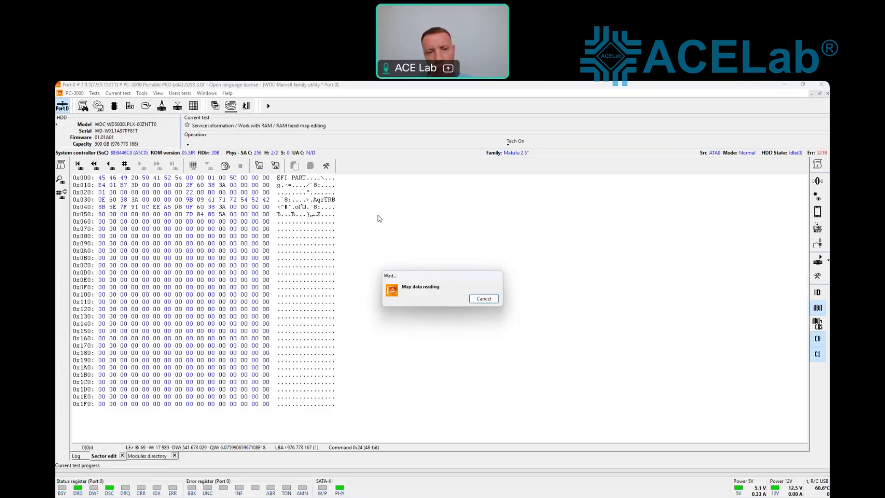
drag(452, 224, 433, 202)
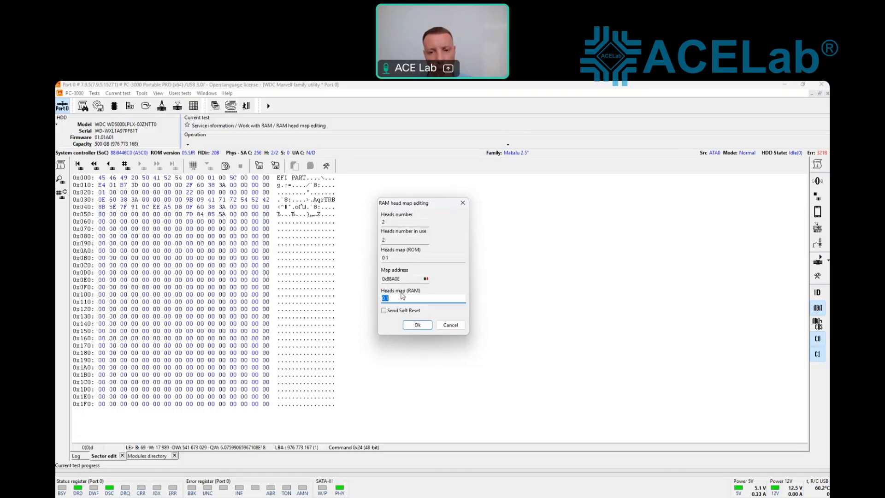
click(462, 202)
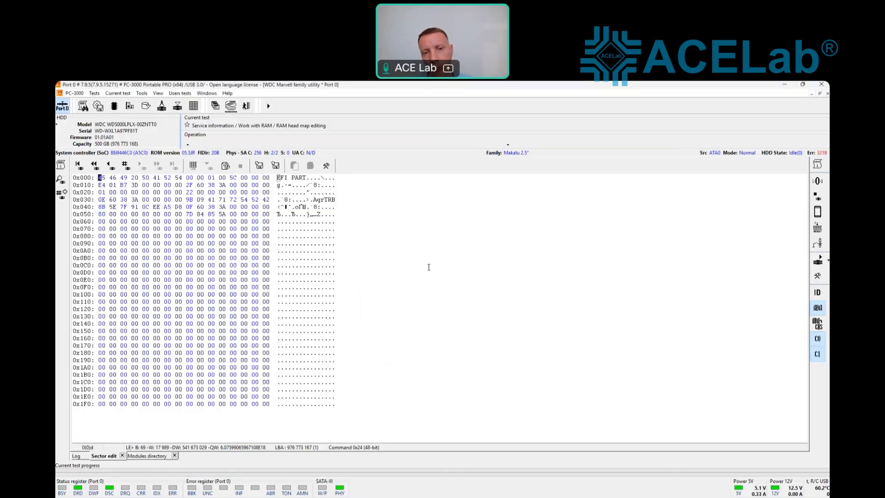
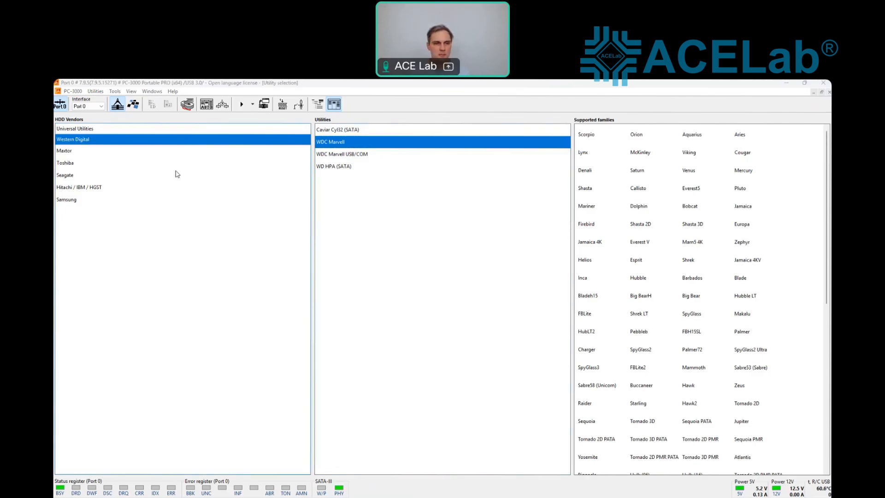
Step: Launch the Maxio MAS1102 controller utility from the SSD controller list
click(133, 104)
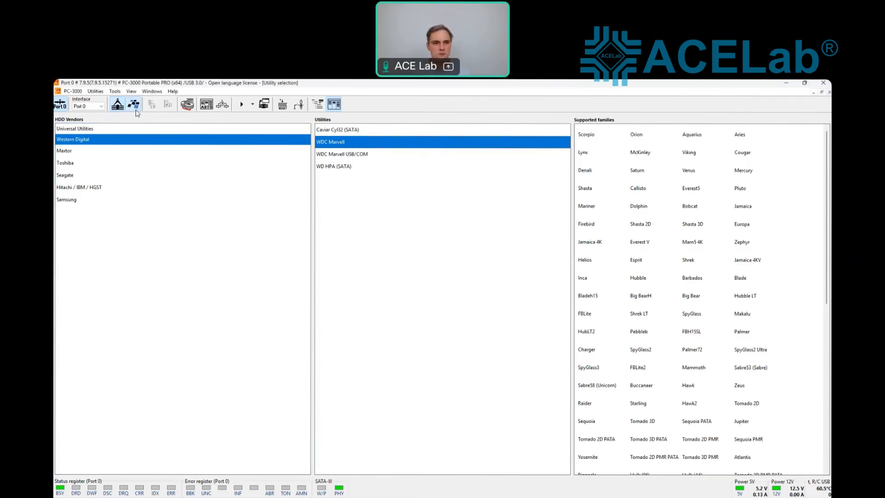
scroll(142, 168, down, 4)
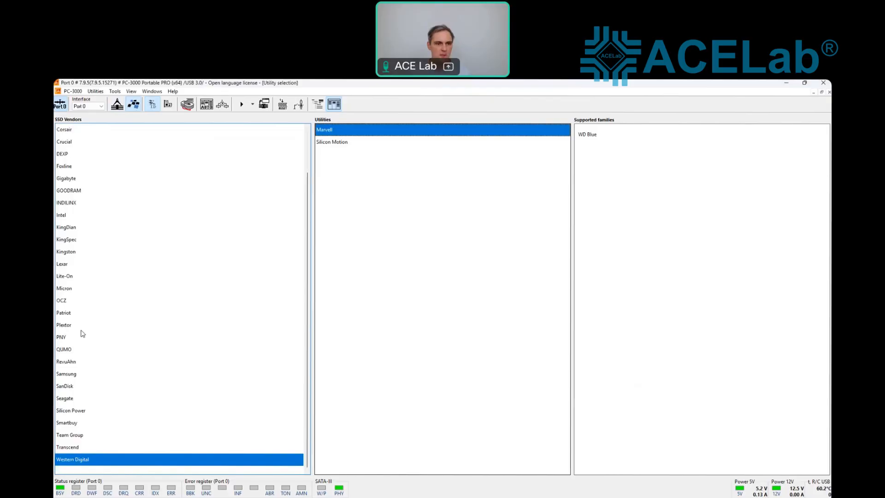
scroll(82, 333, up, 2)
scroll(83, 352, down, 1)
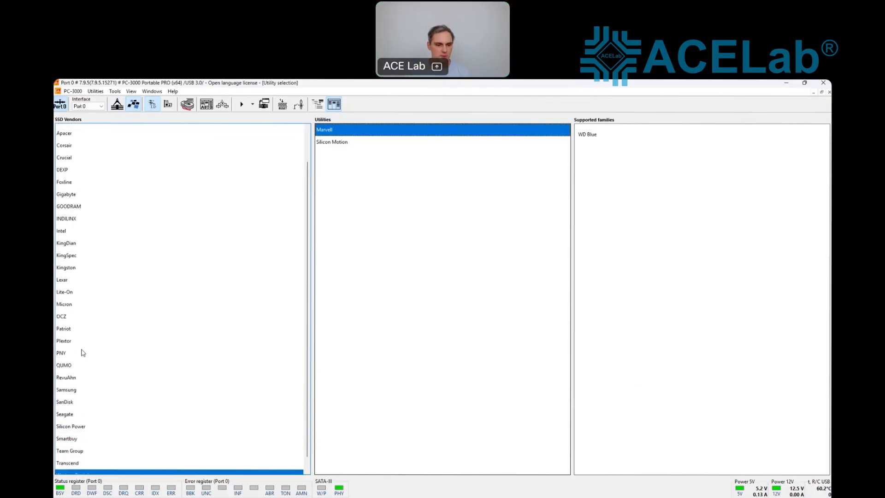
scroll(83, 352, down, 1)
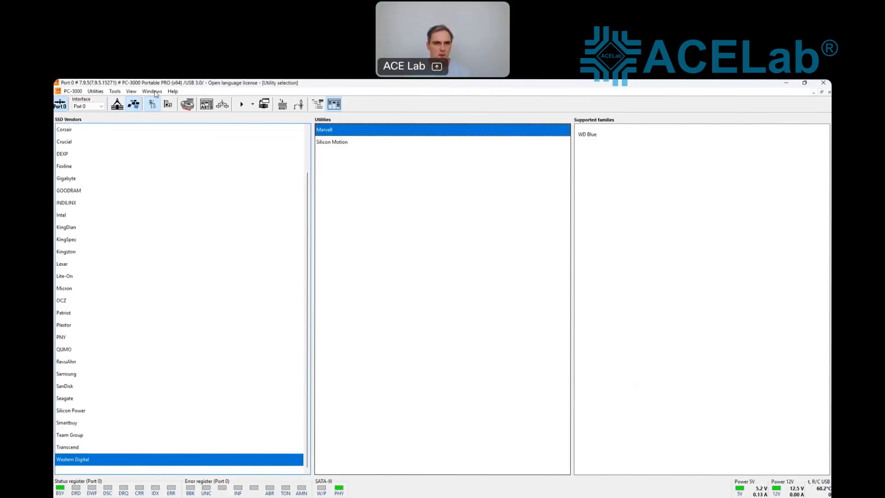
click(168, 103)
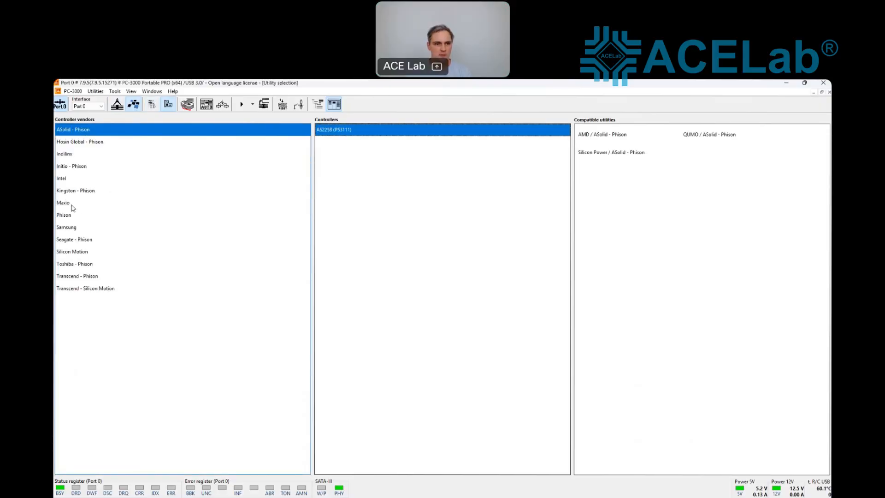
click(73, 206)
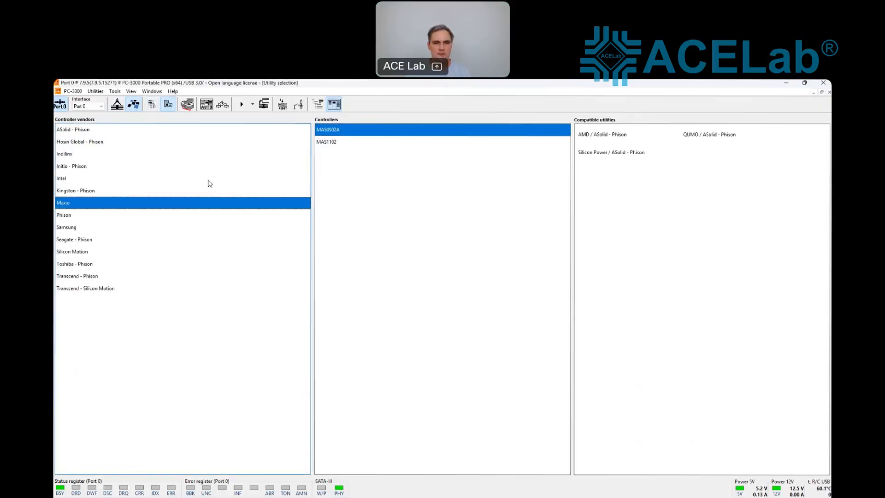
double_click(330, 142)
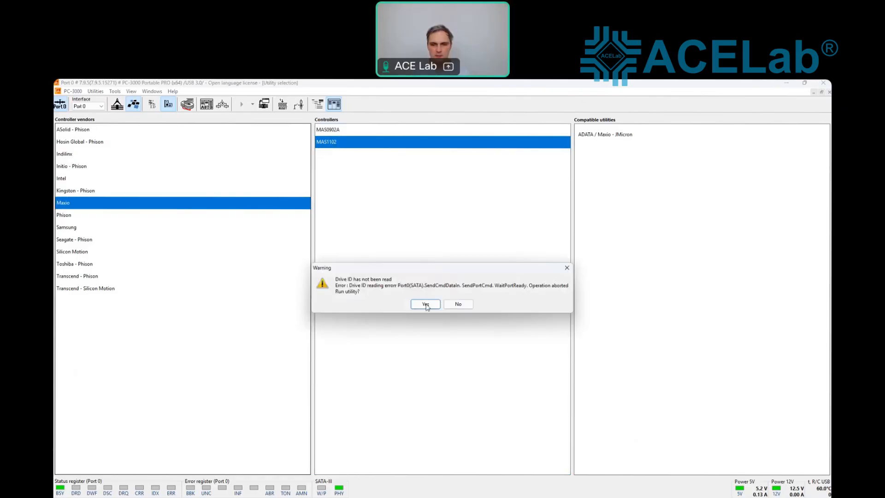
Step: Accept the unread-ID warning and start the utility with Default series and MAS1102 model
click(423, 305)
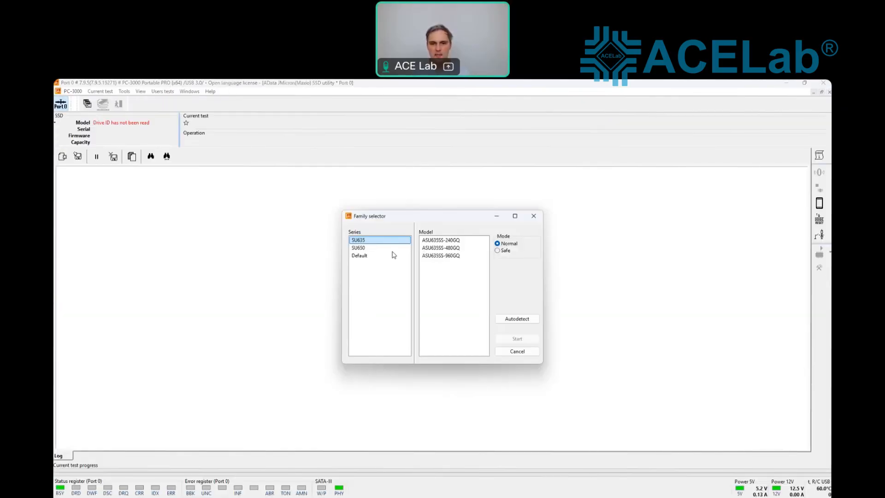
click(368, 256)
click(437, 250)
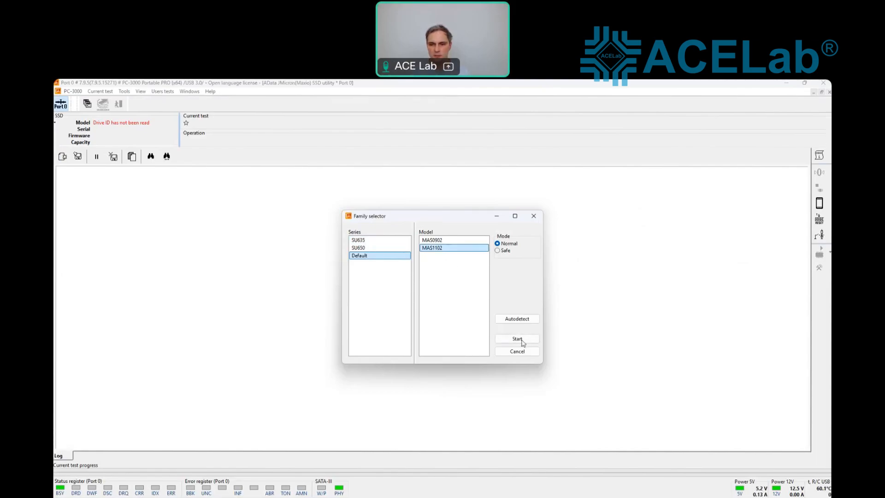
click(522, 341)
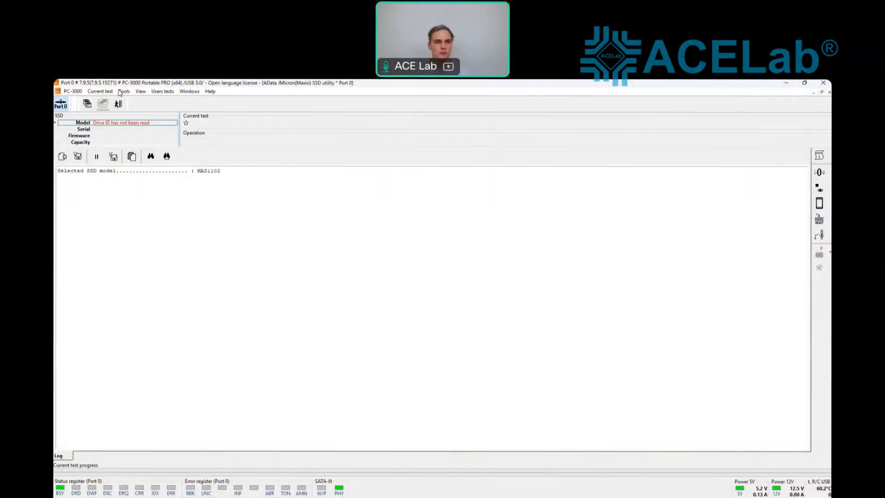
Step: Switch the utility to Extended mode firmware uploading and expand the Apacer models
click(126, 92)
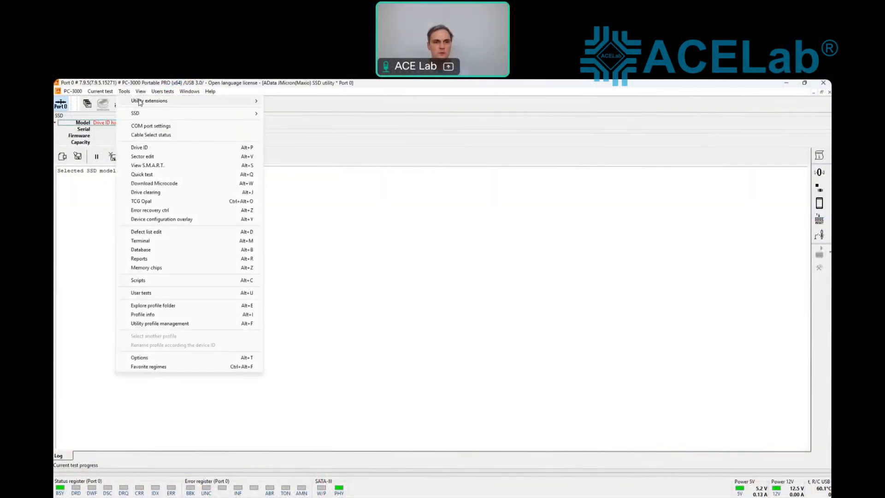
mouse_move(139, 101)
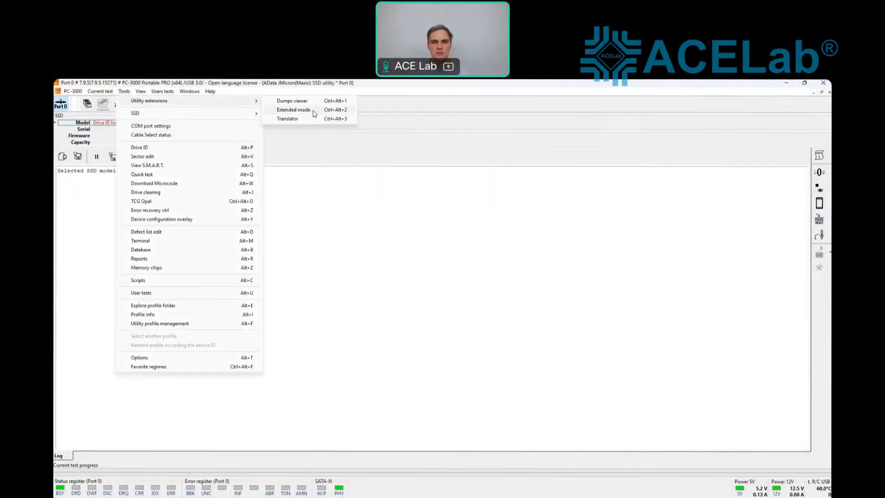
click(293, 110)
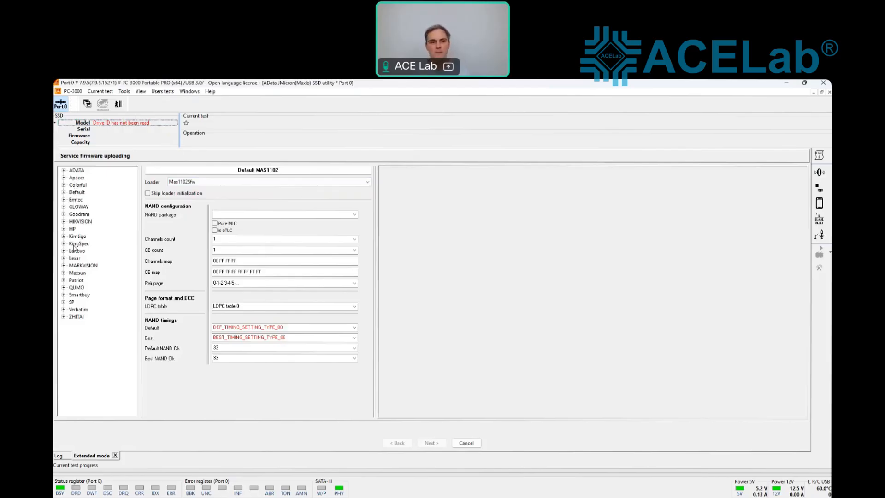
click(64, 178)
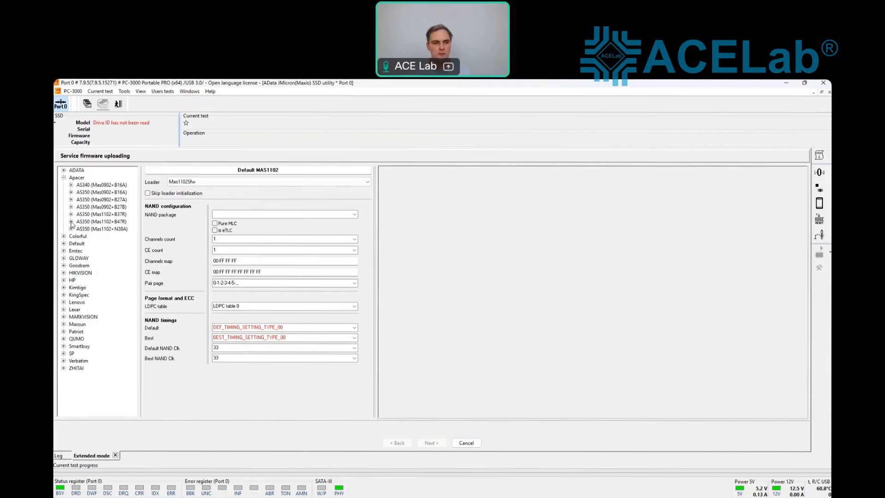
Step: Load the Apacer AS350 512GB preset and set Channels count and CE count to 1
click(71, 222)
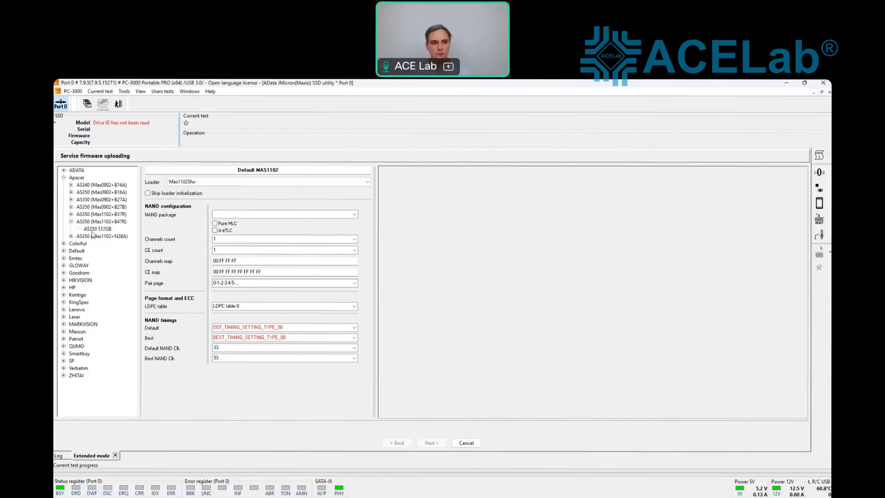
click(94, 229)
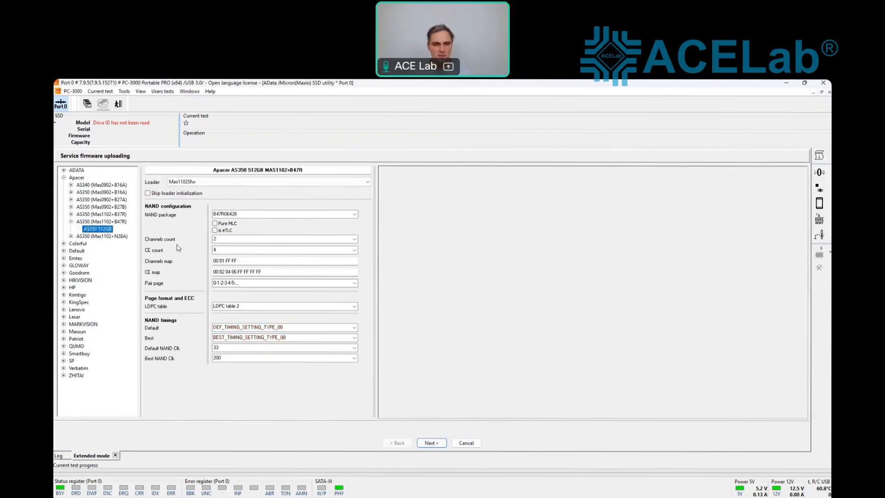
click(221, 239)
text(1)
click(220, 251)
text(1)
Step: Set the Channels map to 00 FF FF FF and the CE map to 00 FF FF FF FF FF FF FF
click(224, 261)
double_click(221, 261)
text(FF)
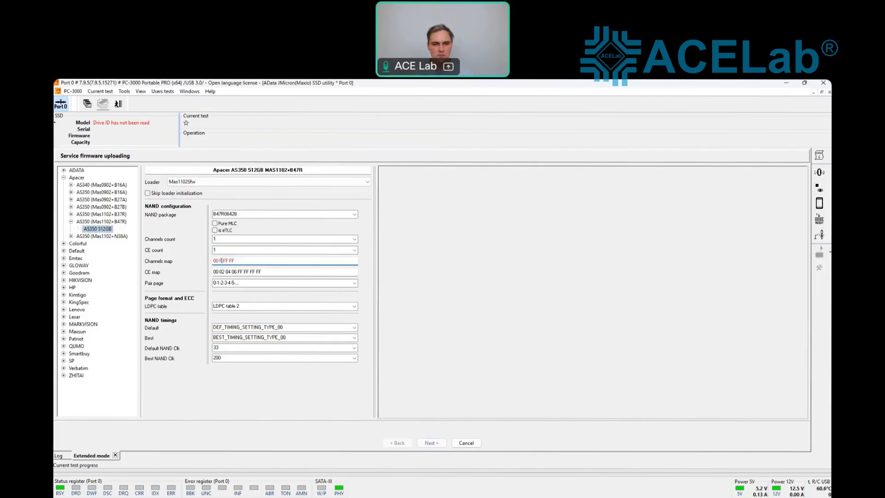
drag(240, 270, 222, 270)
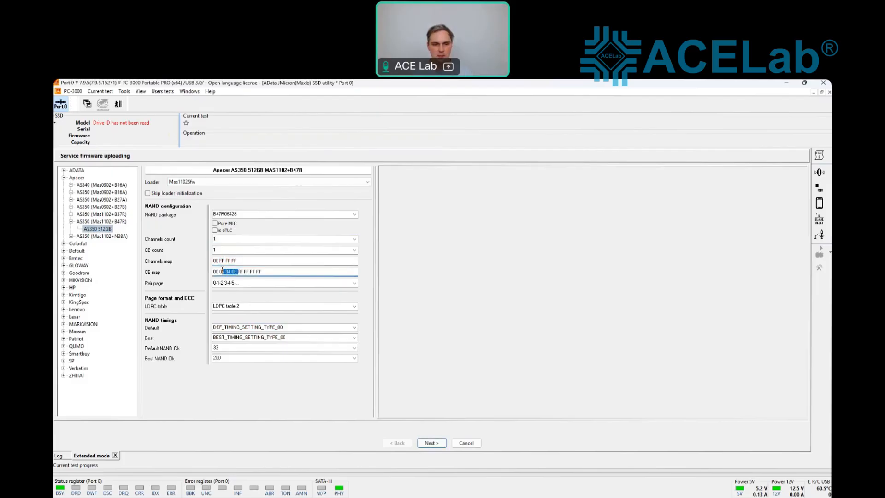
key(BackSpace)
key(BackSpace)
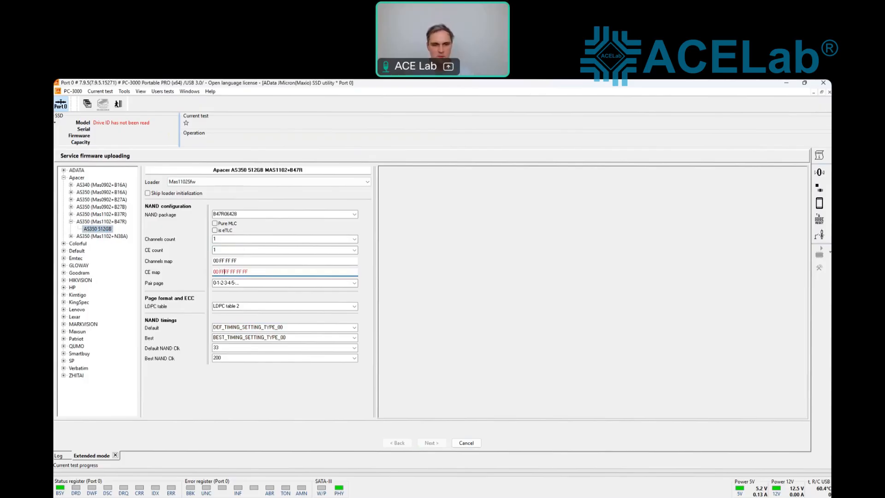
text(FF FF FF)
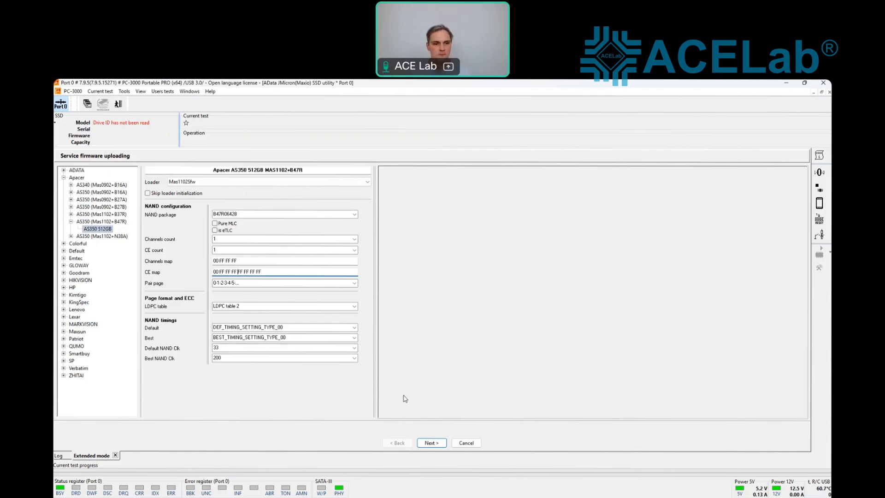
Step: Upload the service firmware using Auto safe mode via PC USB Terminal 5
click(438, 443)
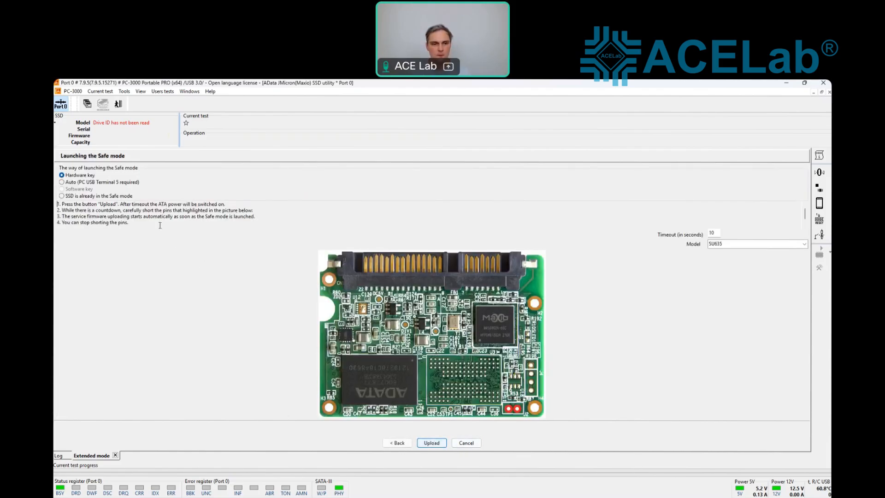
click(108, 182)
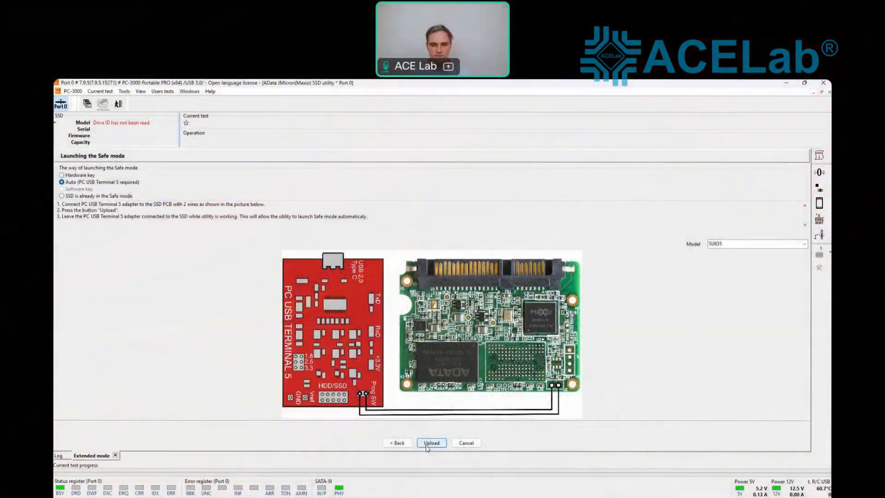
click(426, 443)
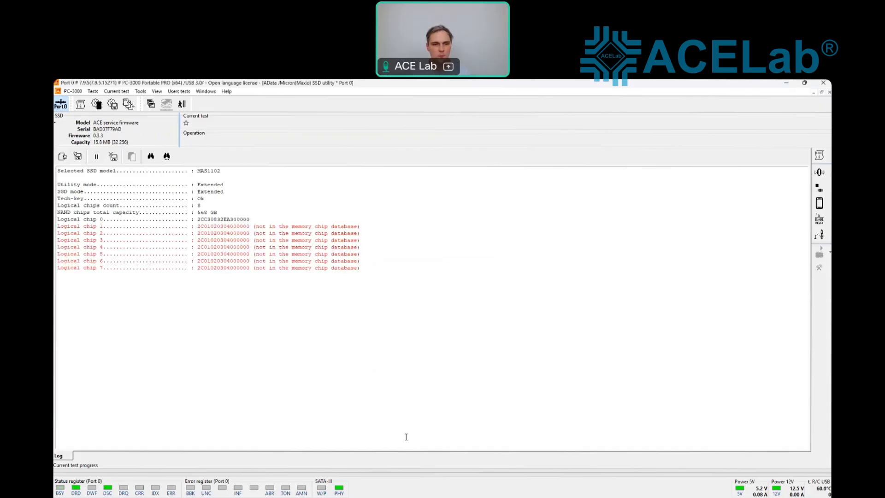
drag(198, 219, 254, 222)
drag(197, 227, 363, 273)
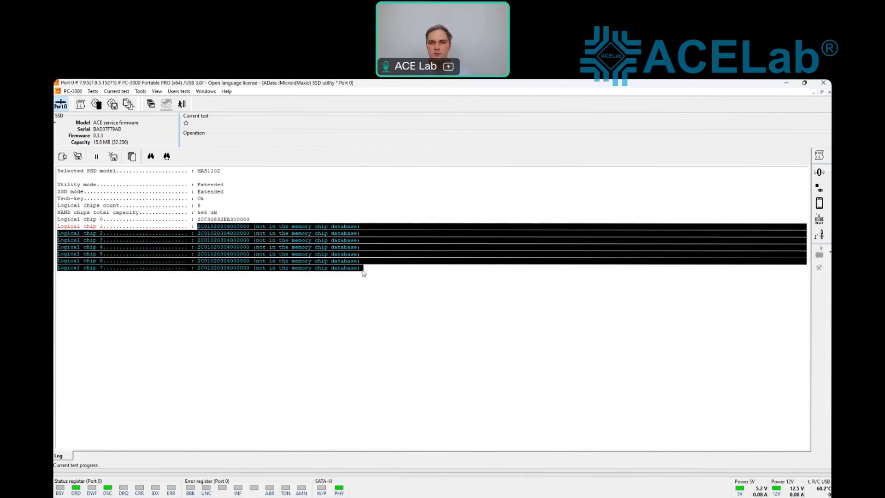
click(356, 303)
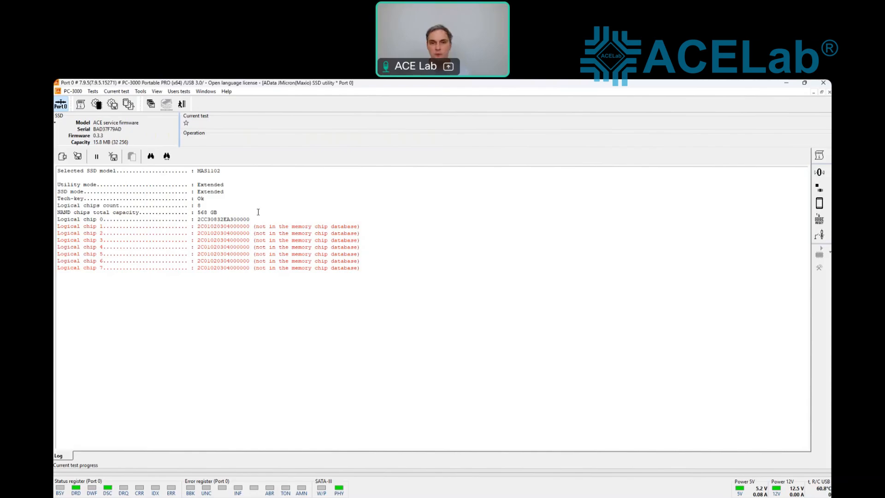
click(92, 91)
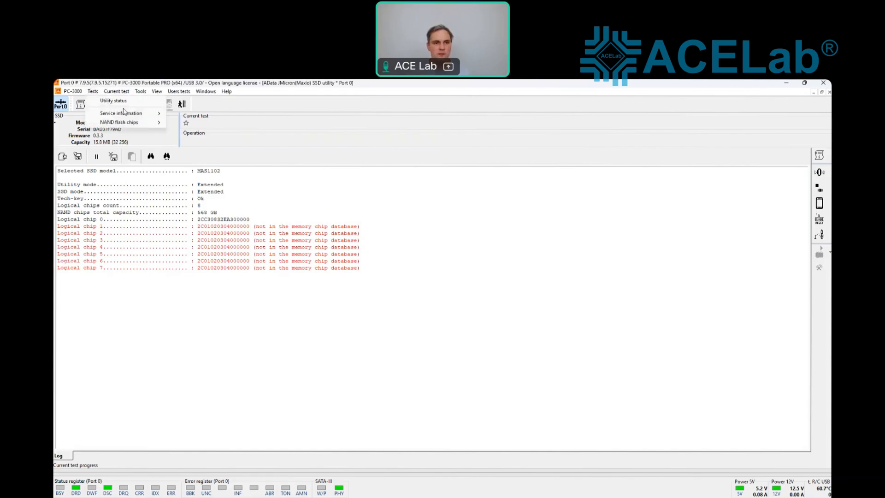
Step: Start translator building, creating a new drive profile with the default name
mouse_move(118, 114)
mouse_move(216, 123)
click(272, 122)
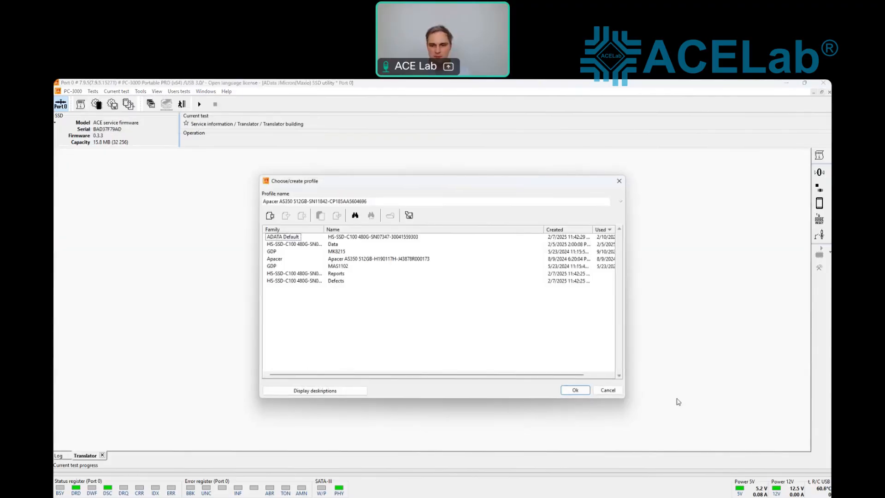
click(580, 392)
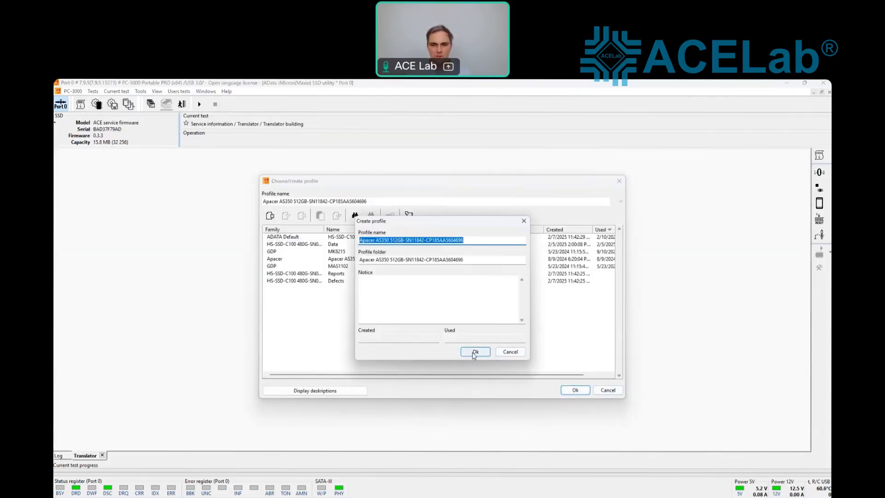
click(474, 353)
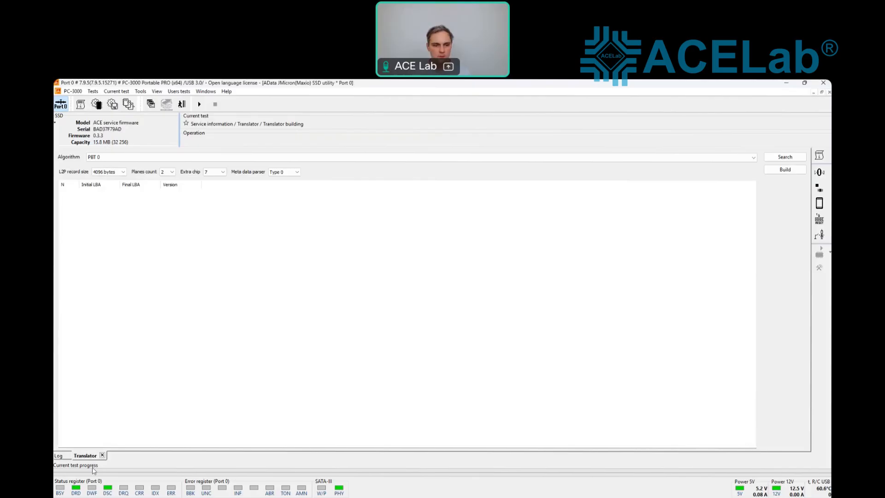
Step: Close the translator view and bring up the NAND flash chips tests
click(102, 455)
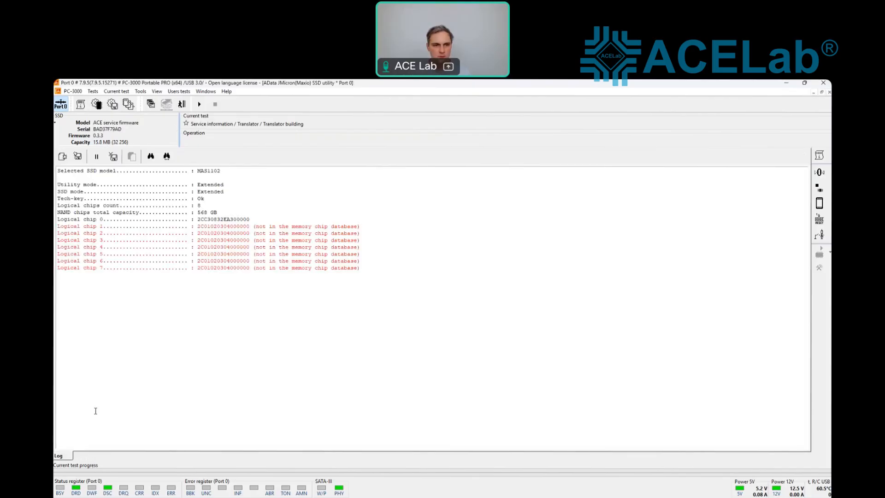
click(93, 91)
mouse_move(139, 122)
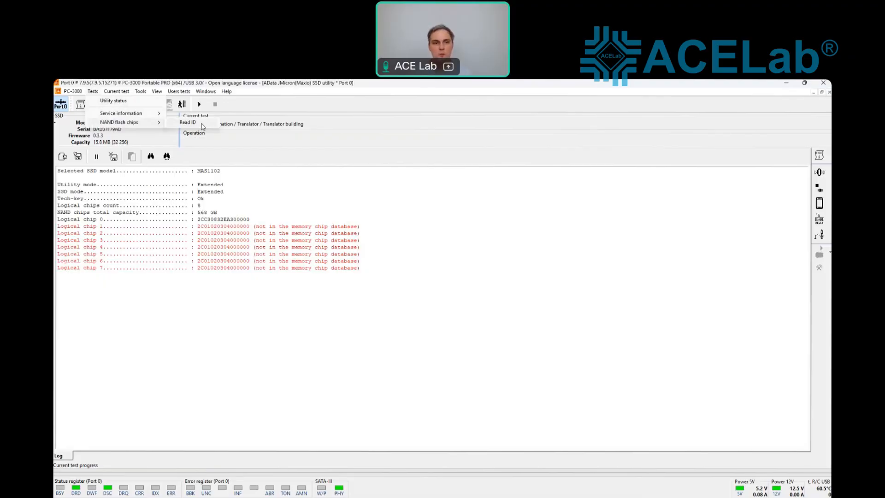
Step: Run the NAND flash Read ID test and inspect the Channel 0 CE results and chip 0 ID
click(202, 125)
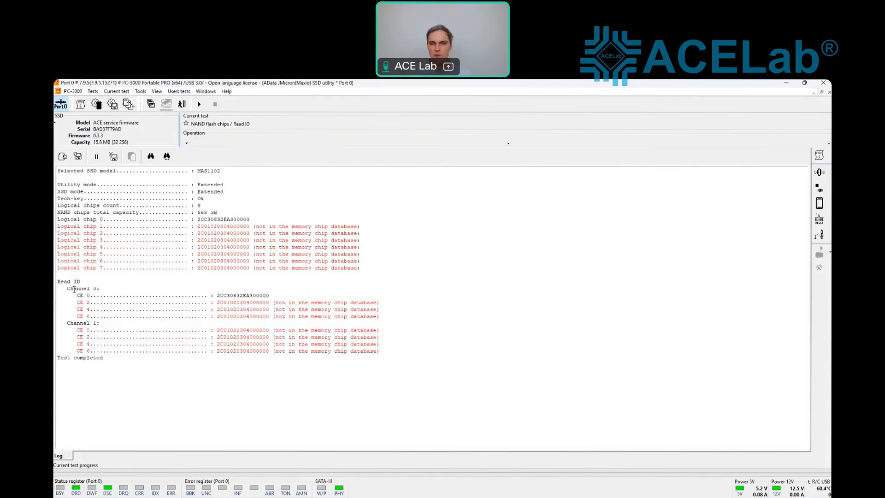
drag(76, 288, 150, 359)
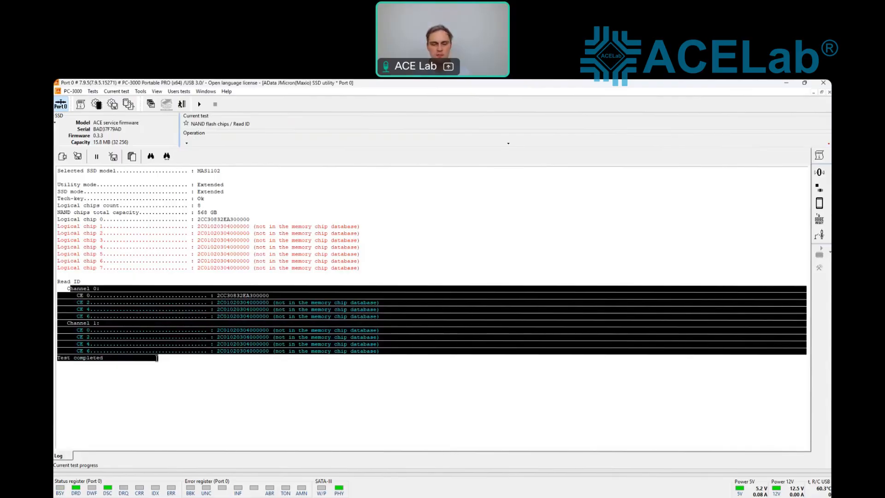
click(109, 302)
drag(71, 294, 95, 316)
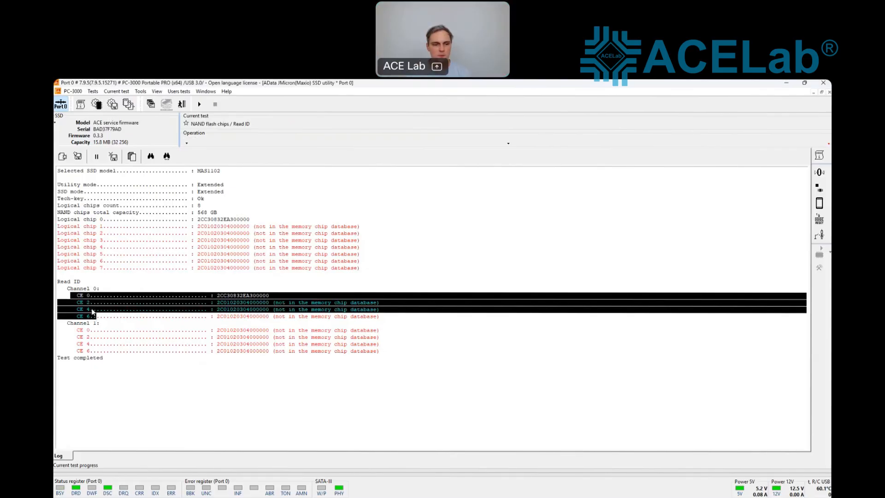
click(119, 331)
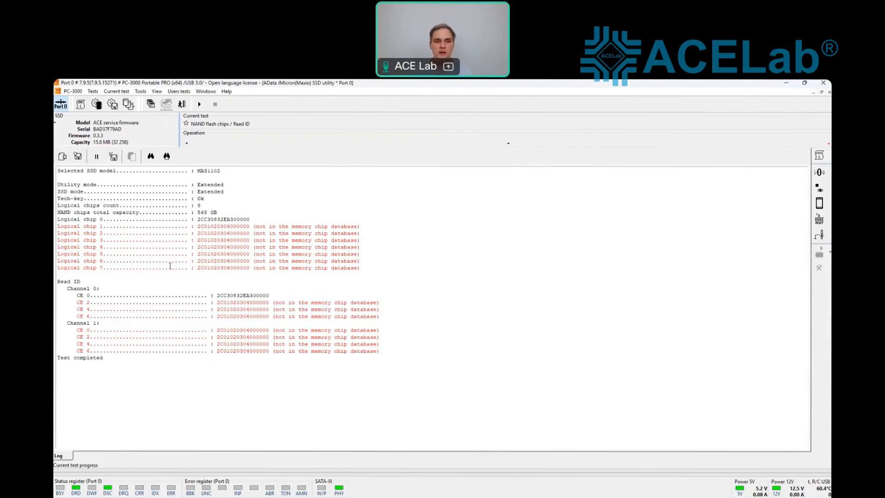
drag(197, 220, 246, 223)
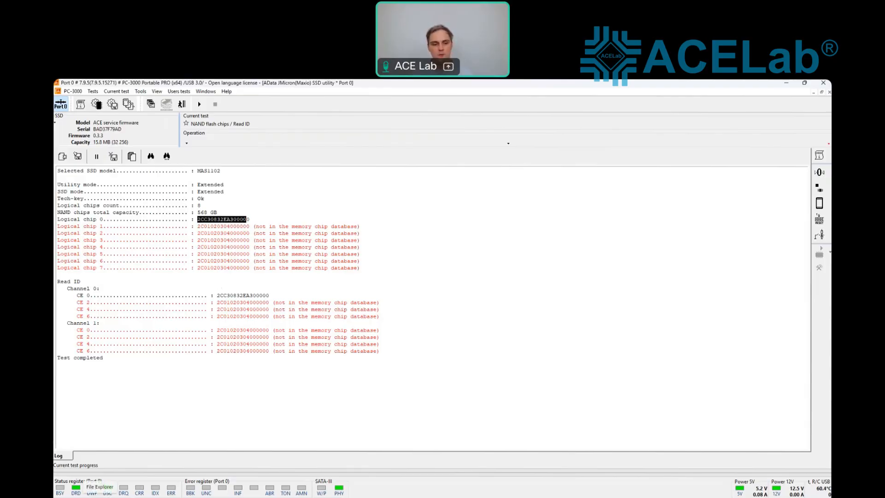
Step: Open the utility's profile folder in File Explorer
click(99, 496)
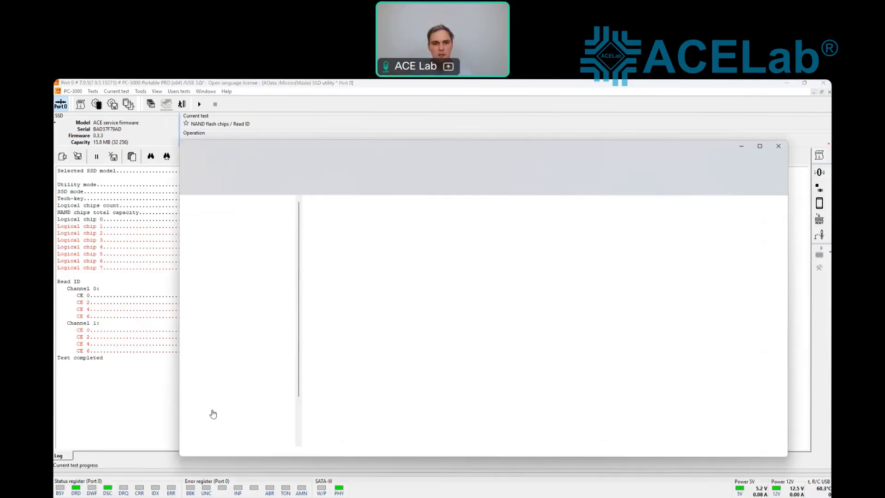
click(741, 146)
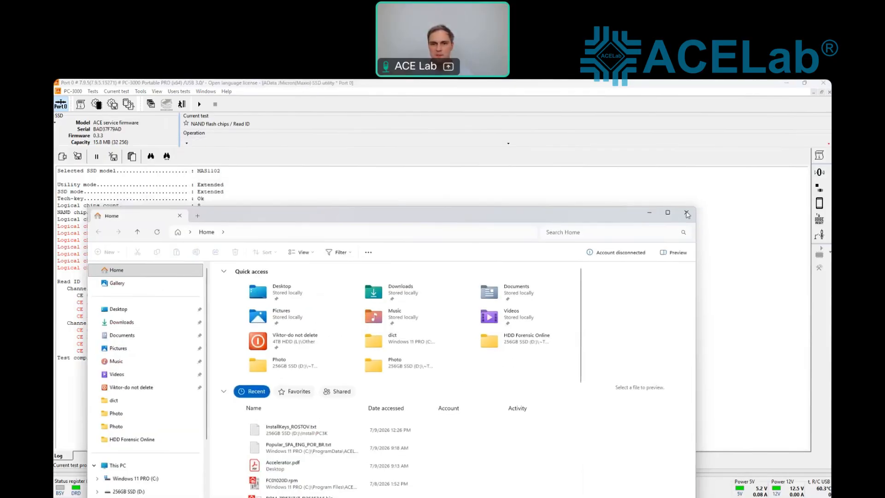
click(141, 92)
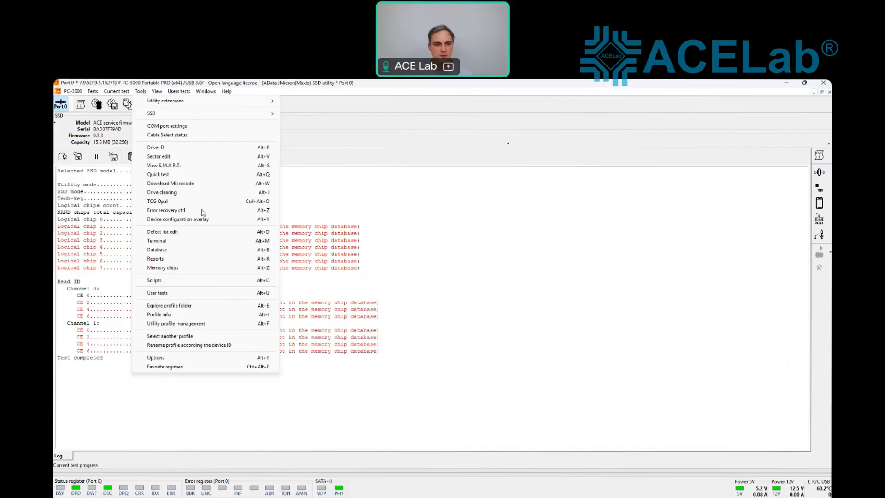
click(192, 307)
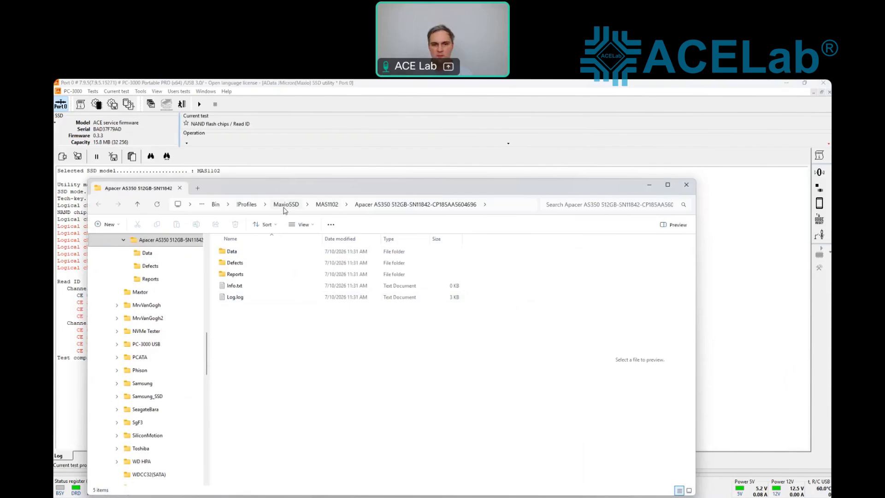
Step: Navigate to MaxioSSD\GDP\MAS1102 and select Flash.ini to preview it
click(286, 207)
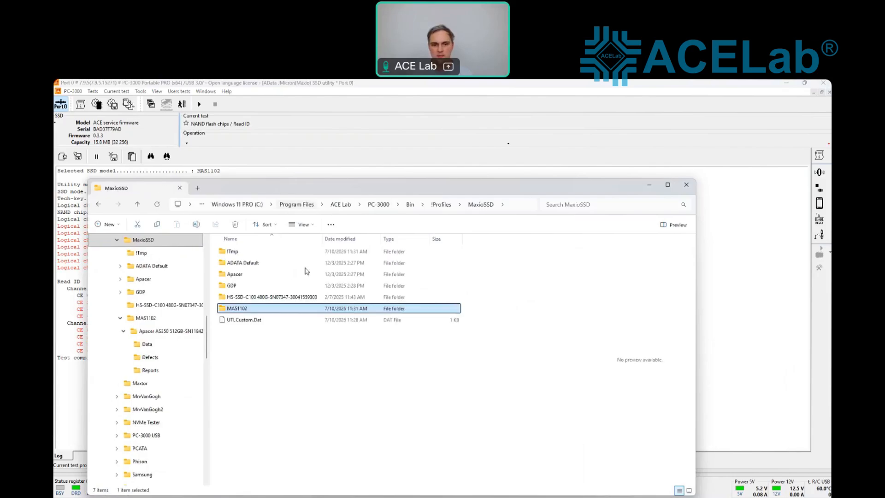
double_click(240, 312)
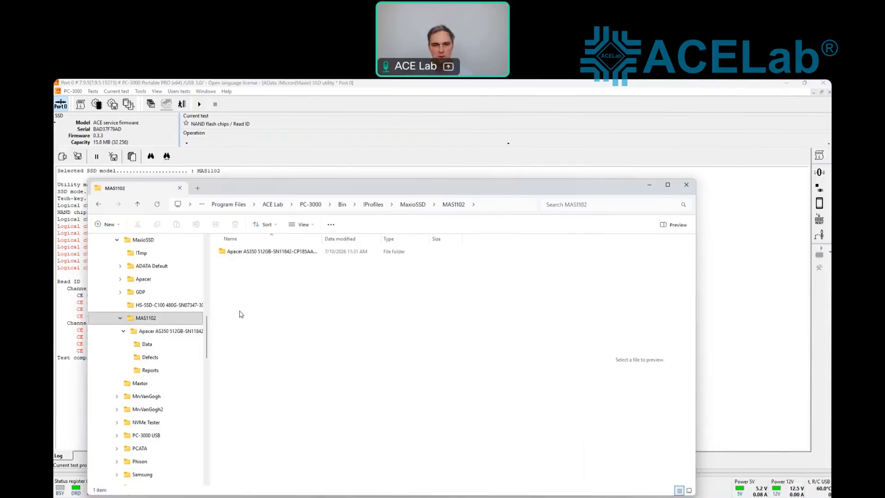
click(414, 205)
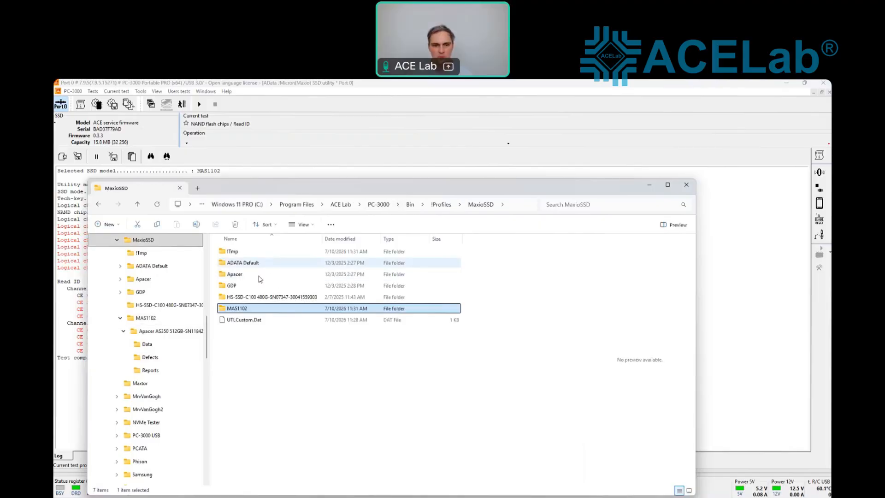
double_click(233, 286)
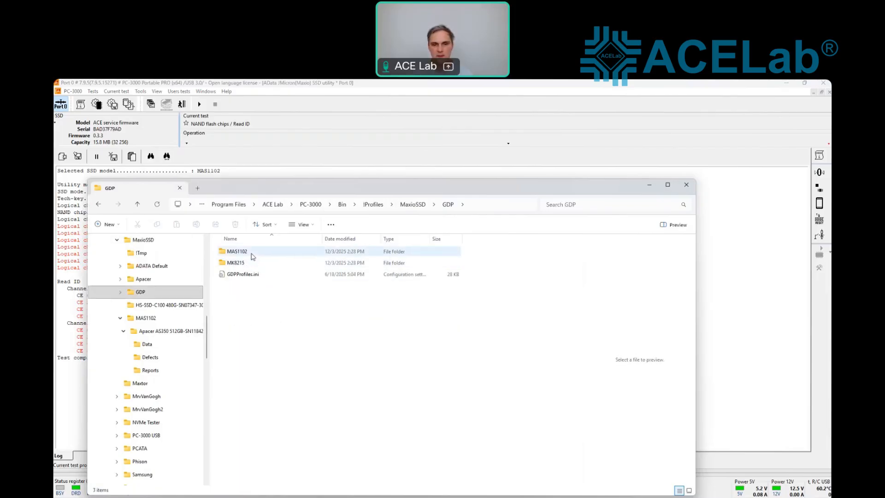
double_click(252, 256)
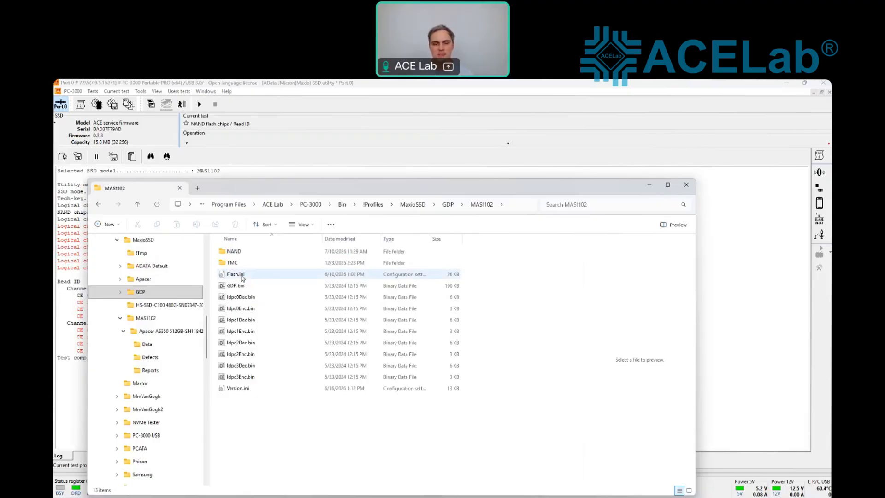
click(242, 275)
click(242, 275)
click(253, 298)
Step: Open Flash.ini full screen and scroll through its Micron chip table
click(297, 274)
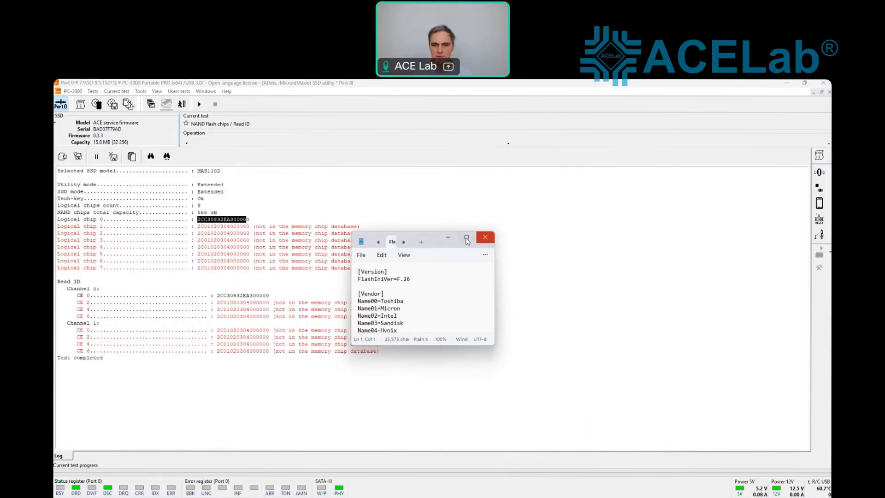
click(467, 237)
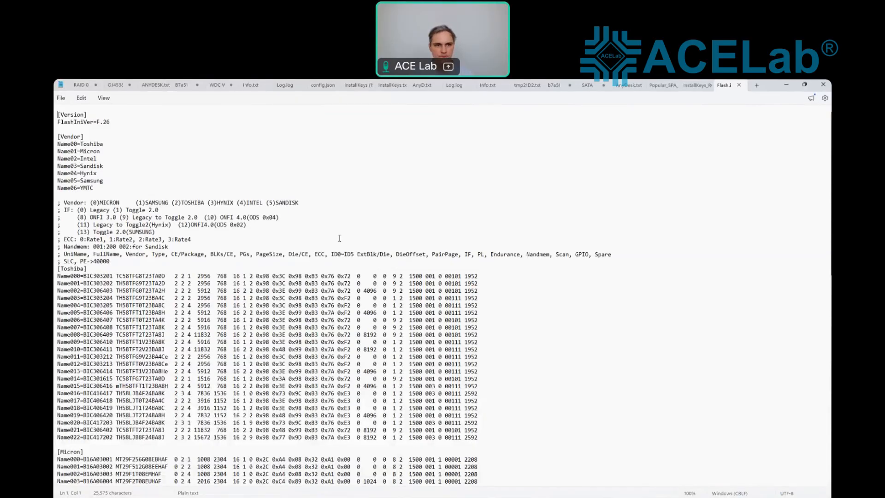
scroll(339, 238, down, 20)
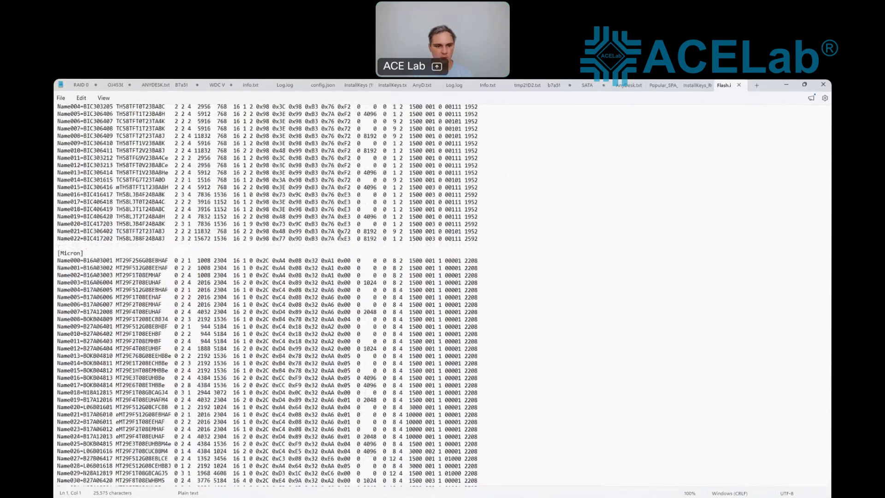
scroll(339, 238, down, 8)
scroll(340, 237, up, 10)
scroll(340, 237, up, 2)
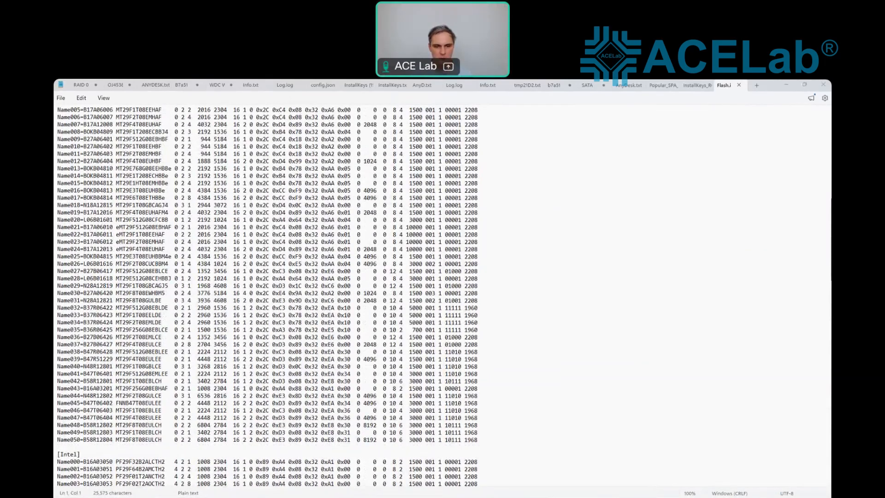
Step: Select the logical chip 0 ID 2CC30832EA300000 in the Read ID log for comparison
key(alt+Tab)
drag(257, 220, 200, 223)
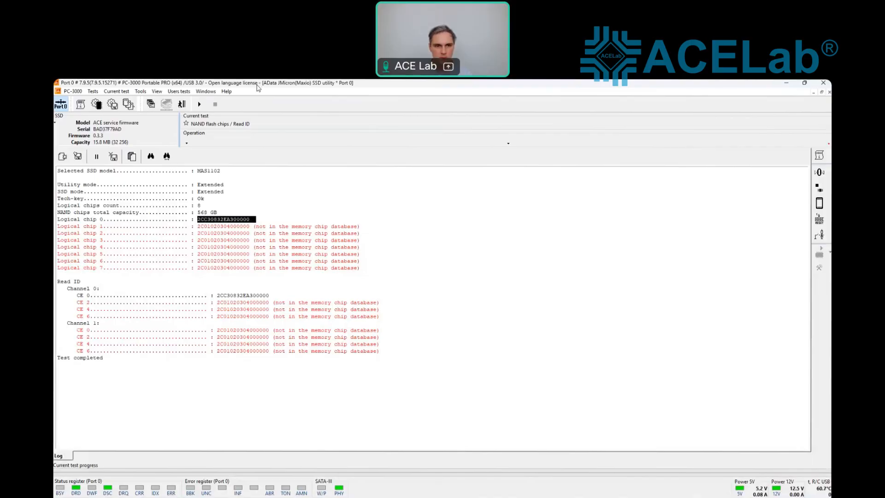
key(alt+Tab)
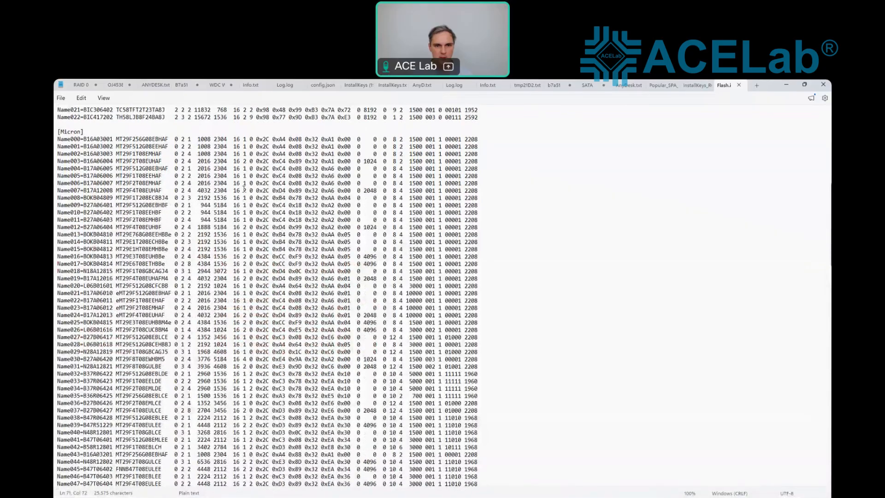
key(alt+Tab)
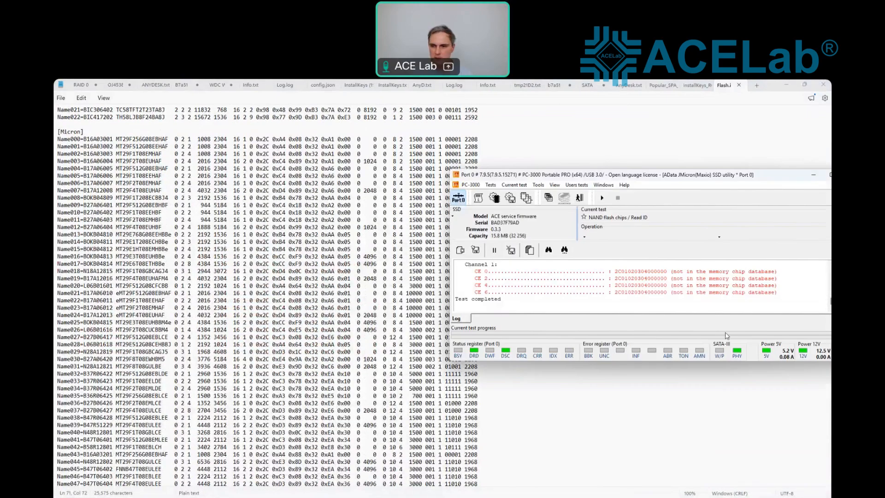
scroll(654, 296, up, 2)
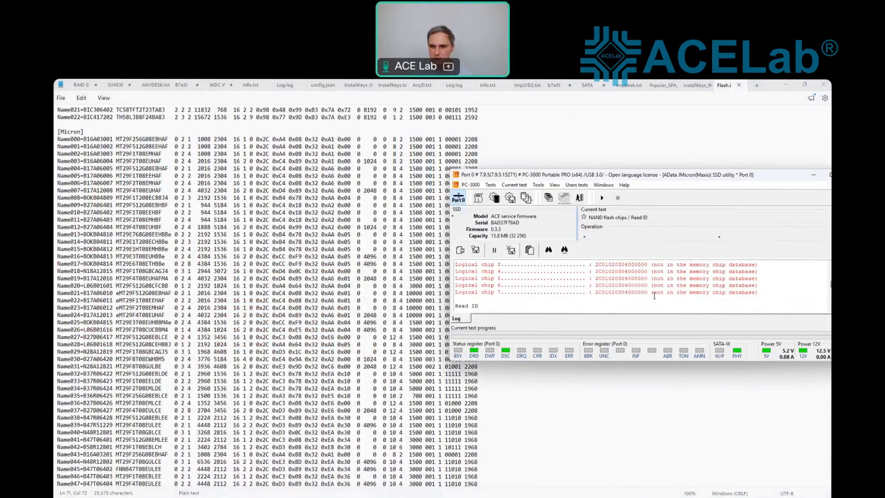
scroll(653, 296, down, 2)
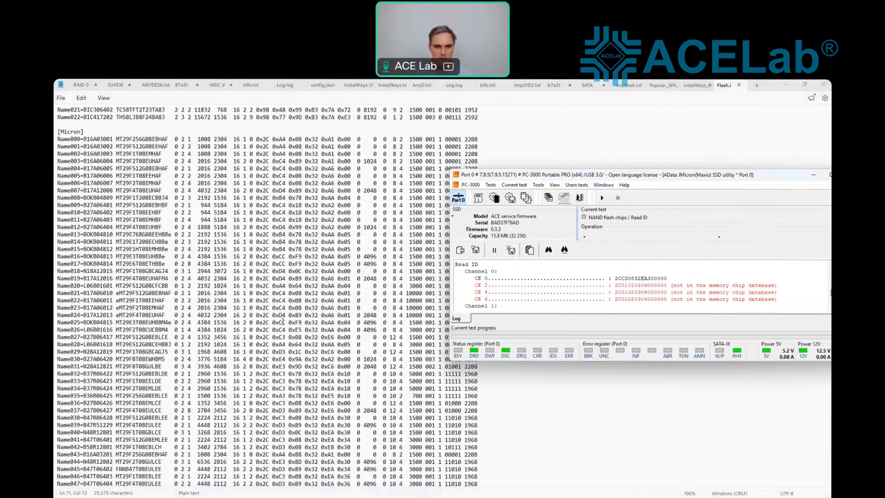
Step: Locate the matching 0xC3 entries (Name041, Name039) in Flash.ini, then maximize the SSD utility
click(285, 381)
scroll(285, 381, down, 1)
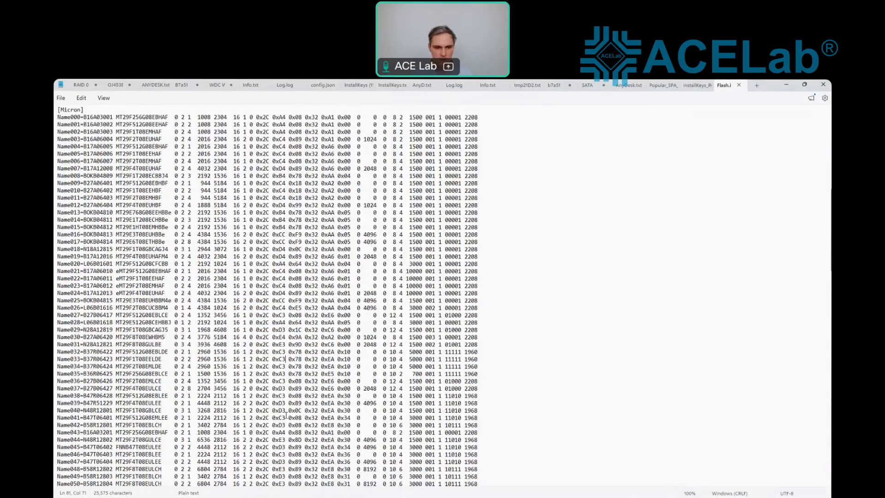
double_click(279, 418)
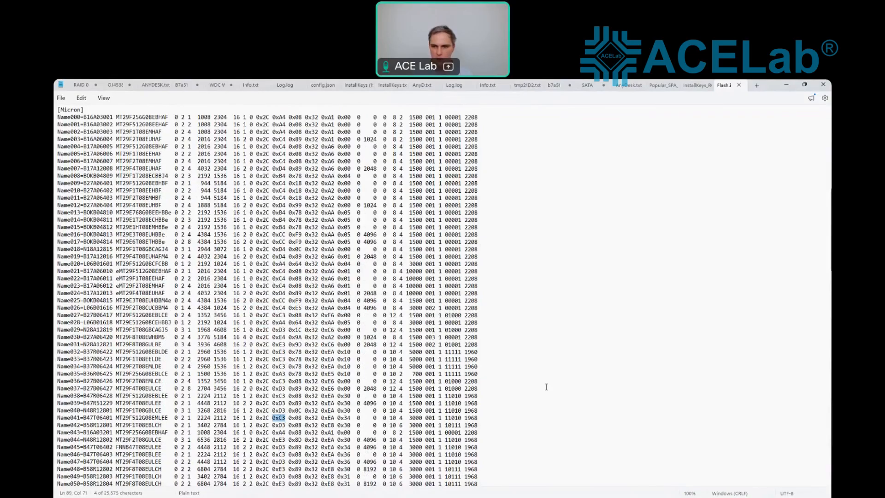
key(alt+Tab)
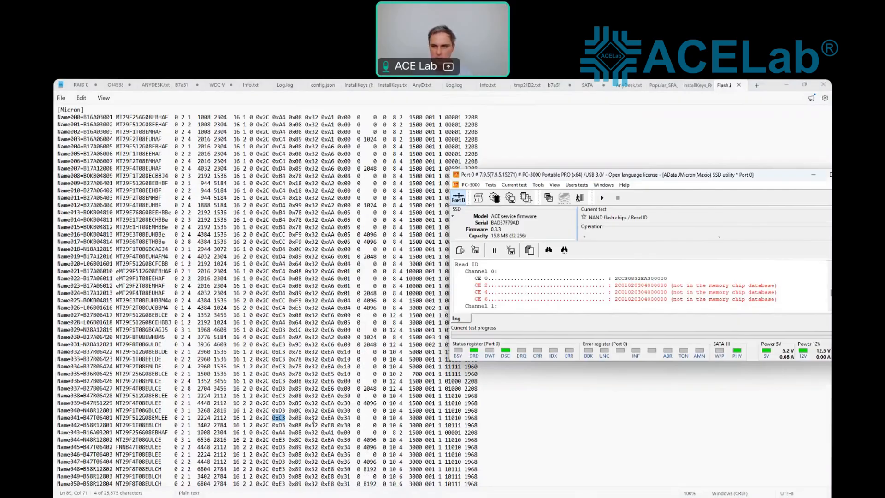
drag(350, 403, 84, 403)
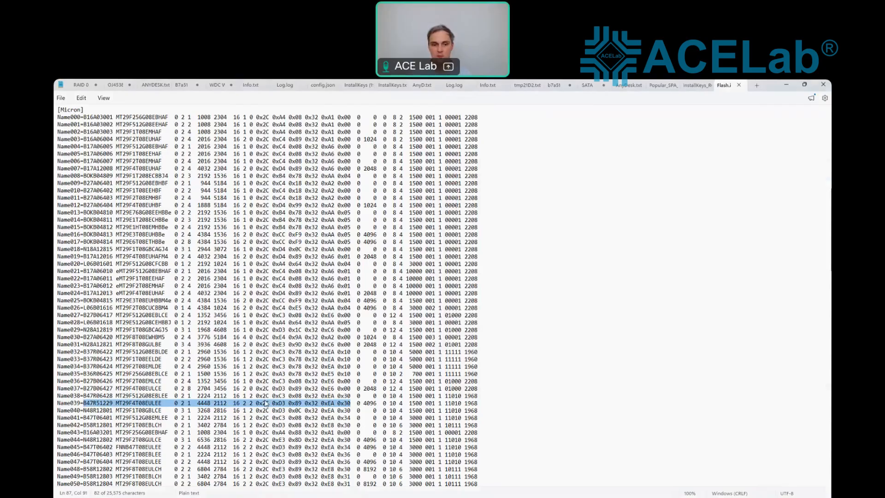
click(226, 477)
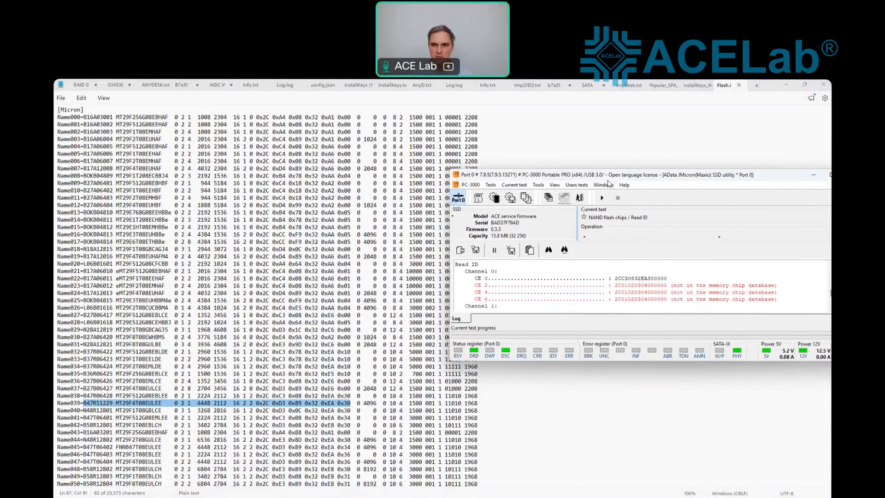
double_click(607, 174)
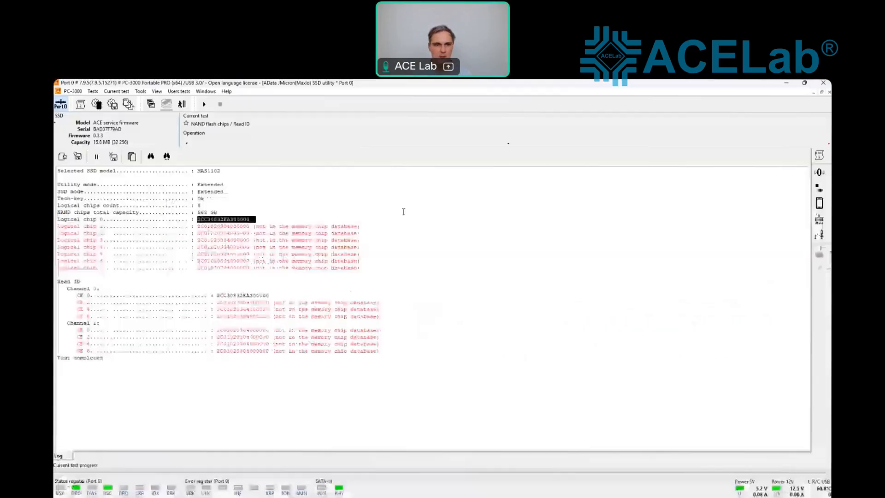
Step: Reopen Extended mode and load the Apacer AS350 (Mas1102+B47R) 512GB preset
click(141, 91)
click(140, 93)
mouse_move(226, 100)
click(337, 111)
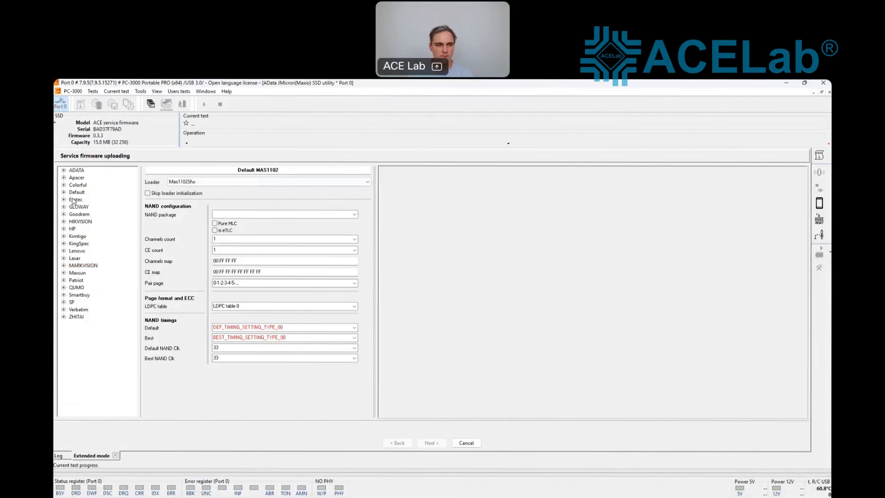
click(64, 177)
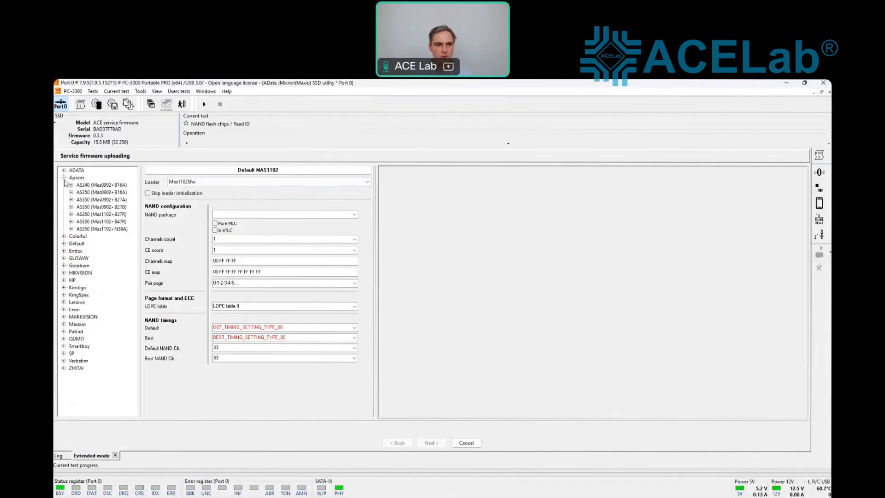
click(71, 222)
click(97, 229)
Step: Set the Channels count to 2 with Channels map 00 01
click(221, 238)
text(2)
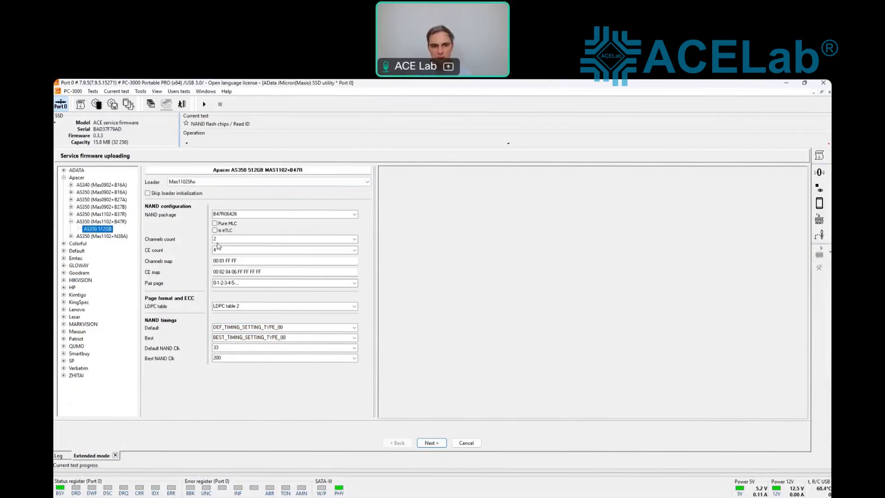
drag(224, 239, 195, 250)
text(11)
double_click(221, 261)
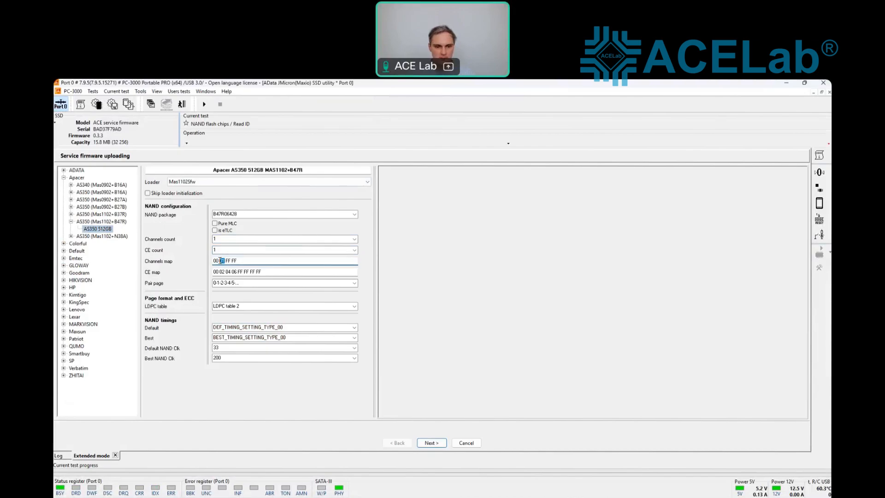
text(FF)
drag(238, 272, 219, 272)
text(FF FF FF FF)
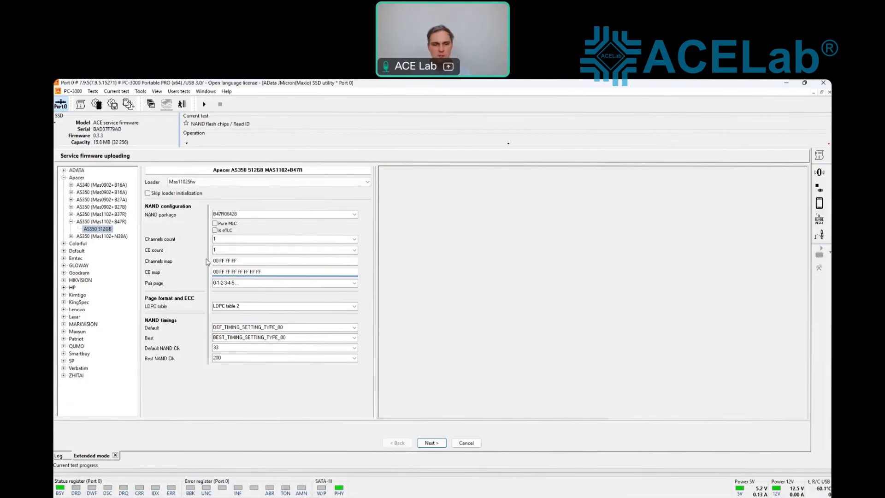
drag(222, 239, 201, 240)
text(2)
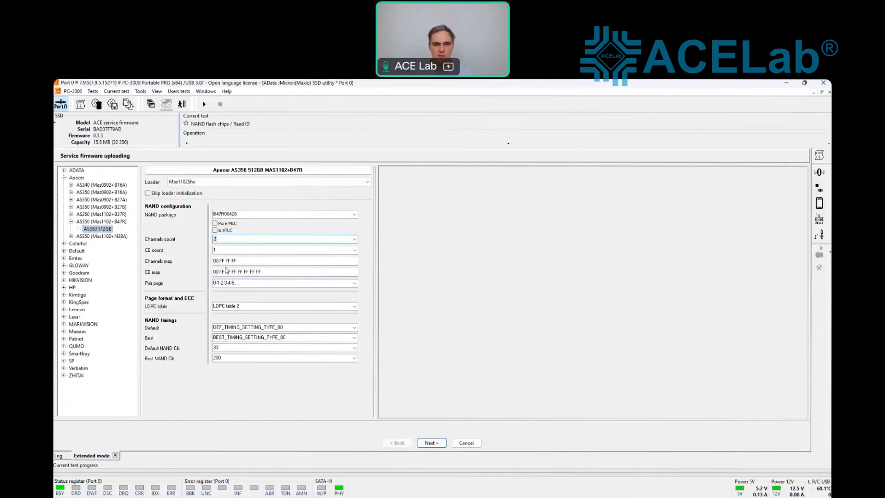
drag(225, 261, 221, 261)
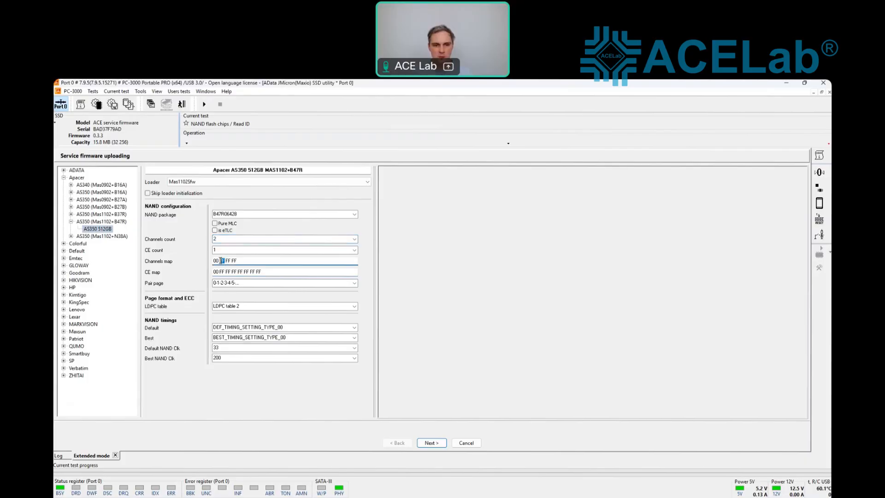
text(01)
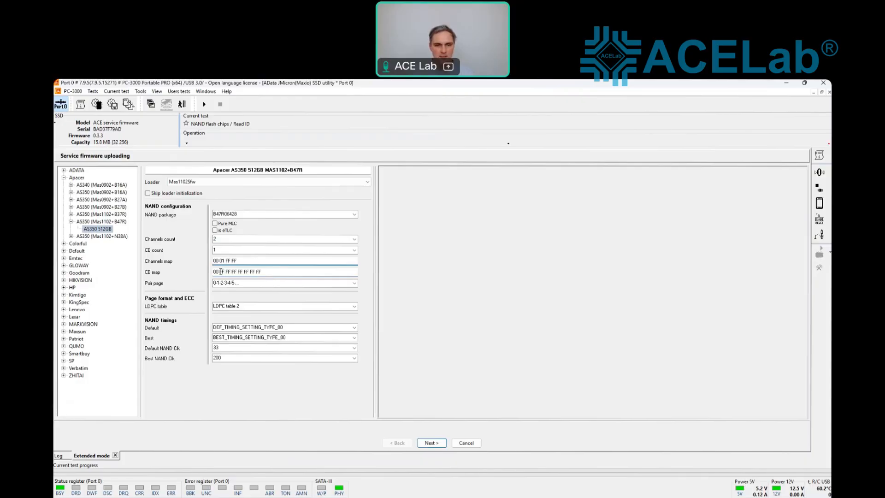
Step: Set CE count to 4 with CE map 00 02 04 06 and advance to Safe mode launch
click(221, 249)
text(4)
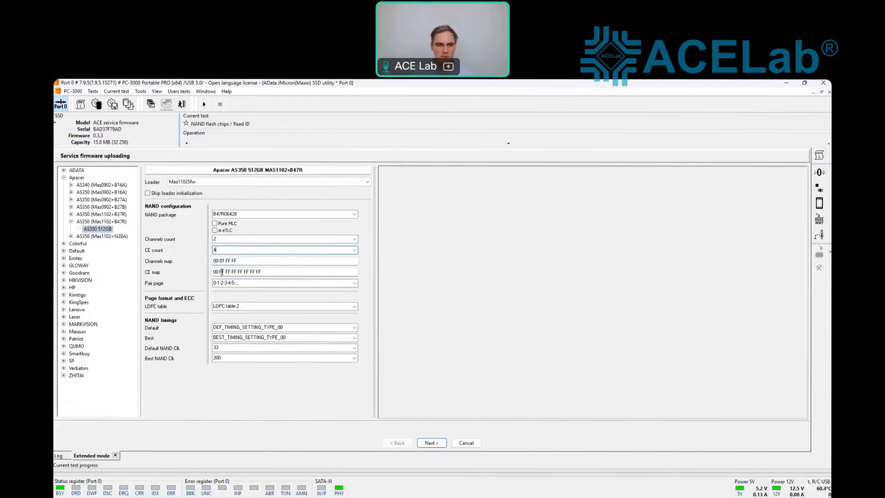
double_click(223, 272)
text(02)
double_click(228, 272)
text(04)
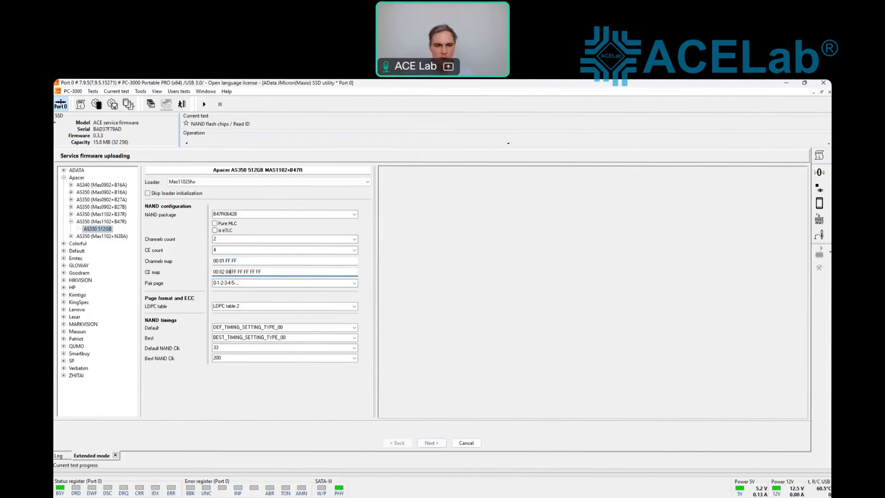
double_click(233, 272)
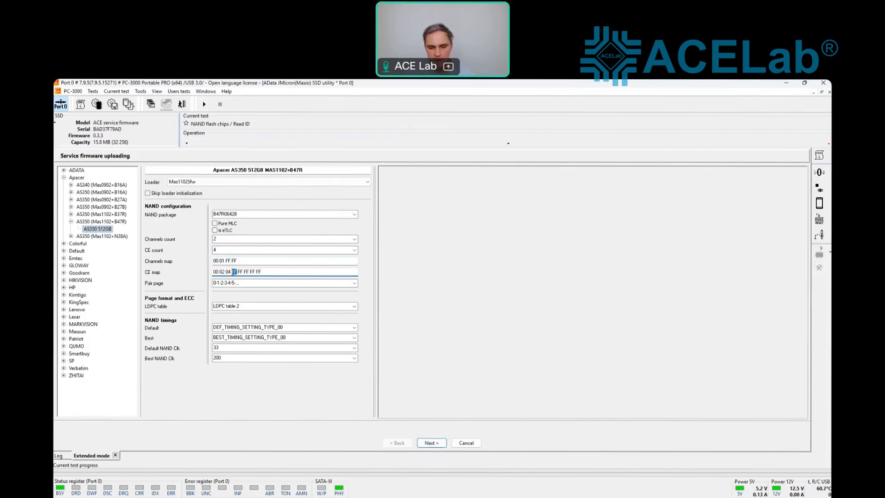
text(06)
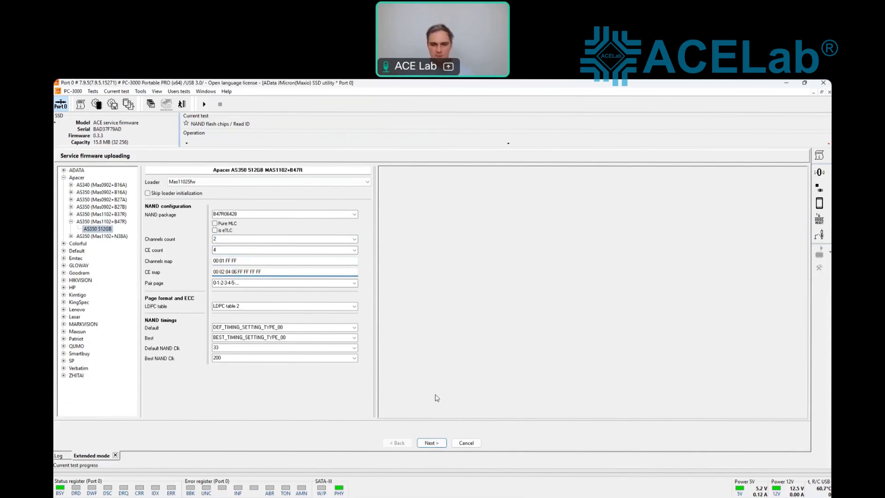
click(431, 442)
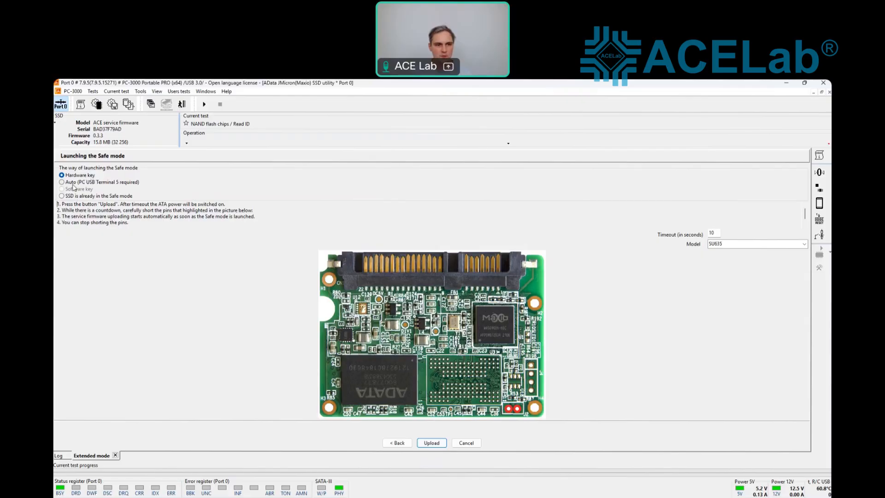
Step: Set Safe mode launch to Auto via PC USB Terminal 5 and upload the service firmware
click(79, 196)
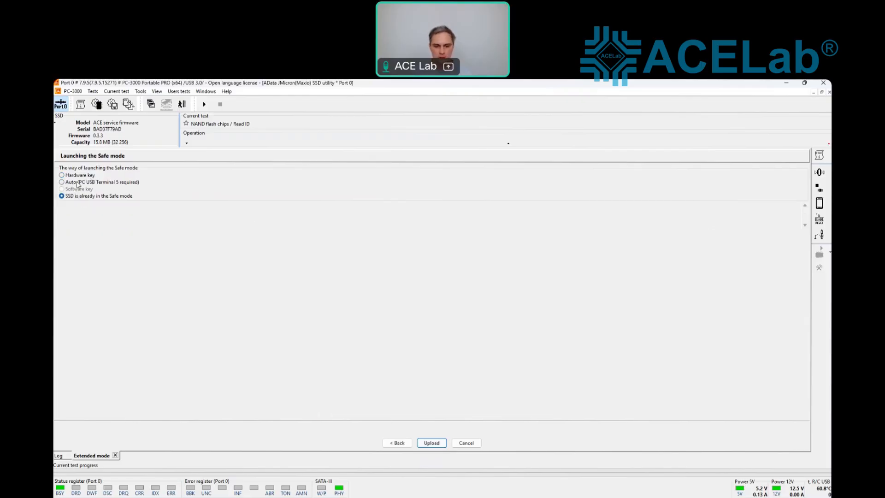
click(78, 184)
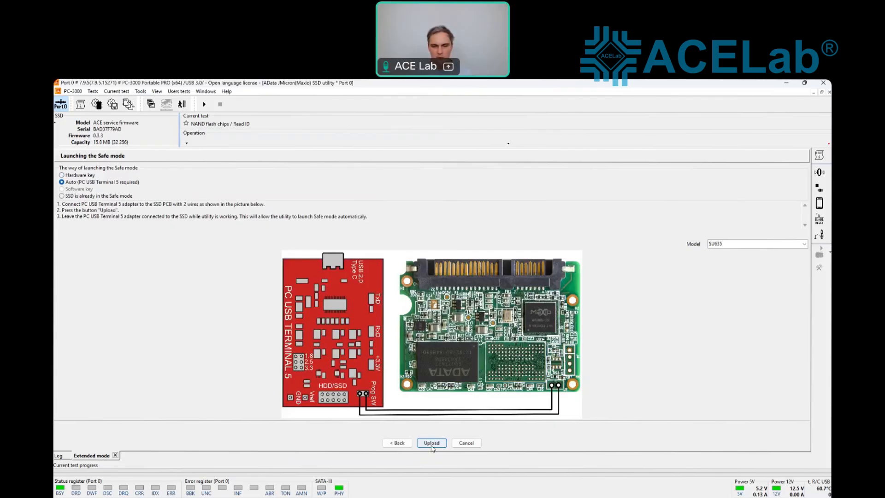
click(432, 443)
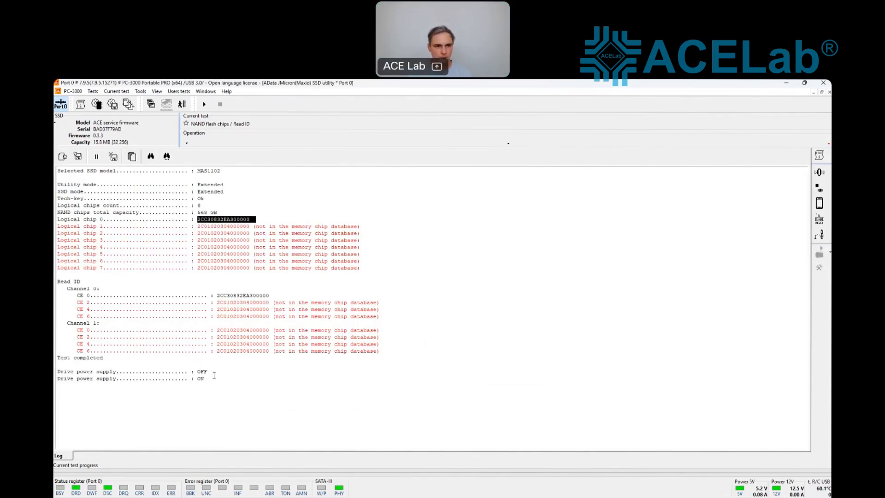
Step: Rerun NAND Read ID and highlight the 2CC30832EA300000 results and the 568 GB capacity line
click(93, 92)
mouse_move(138, 122)
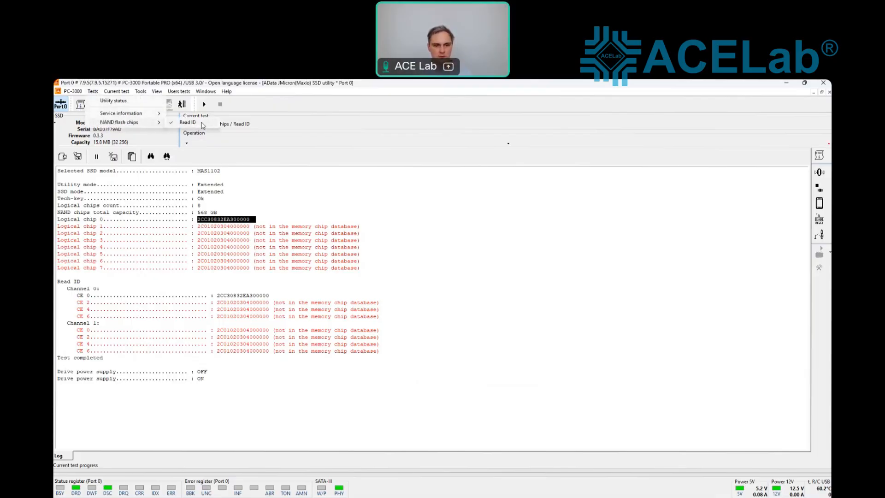
click(202, 123)
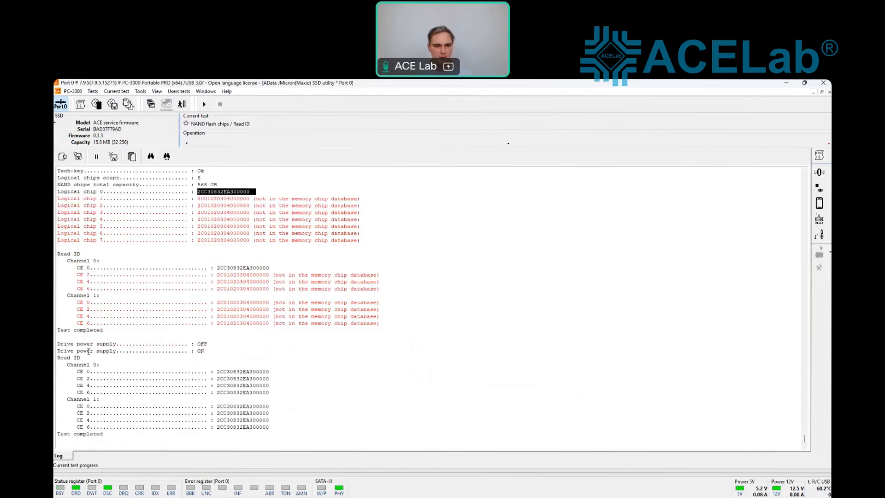
drag(80, 371, 248, 438)
click(197, 337)
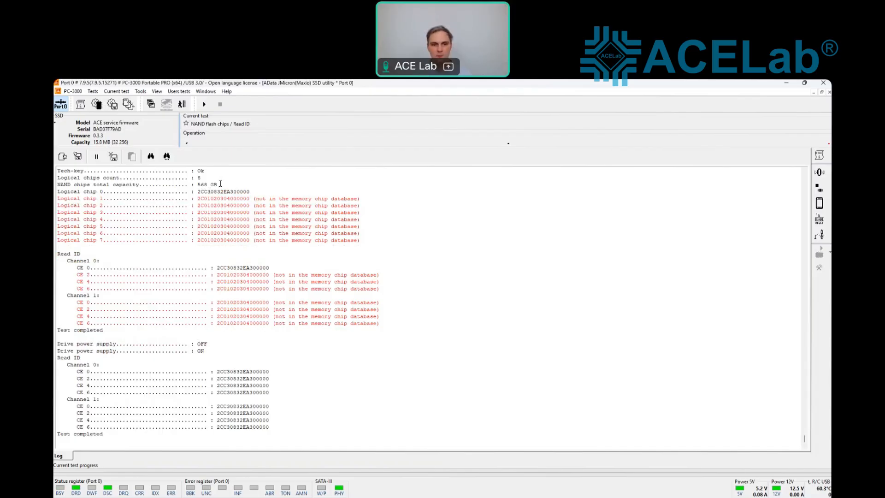
drag(221, 185, 187, 186)
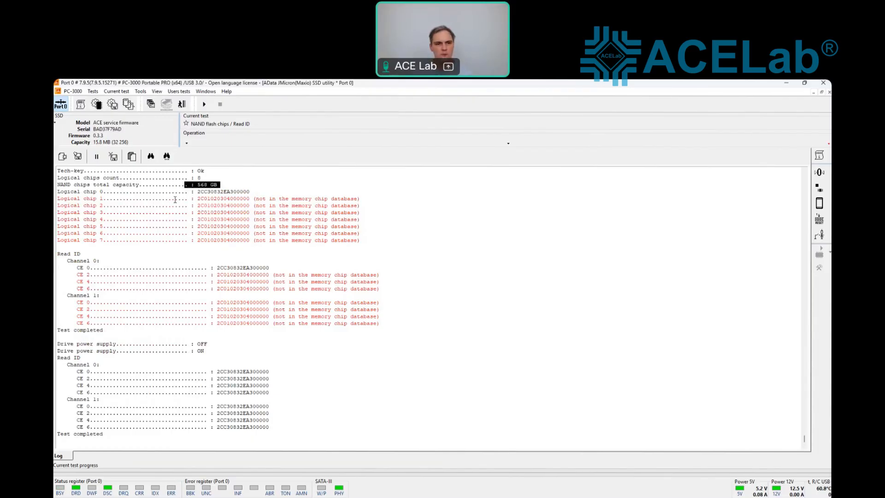
Step: Open Service information > Translator > Translator building and show the Algorithm choices
click(95, 92)
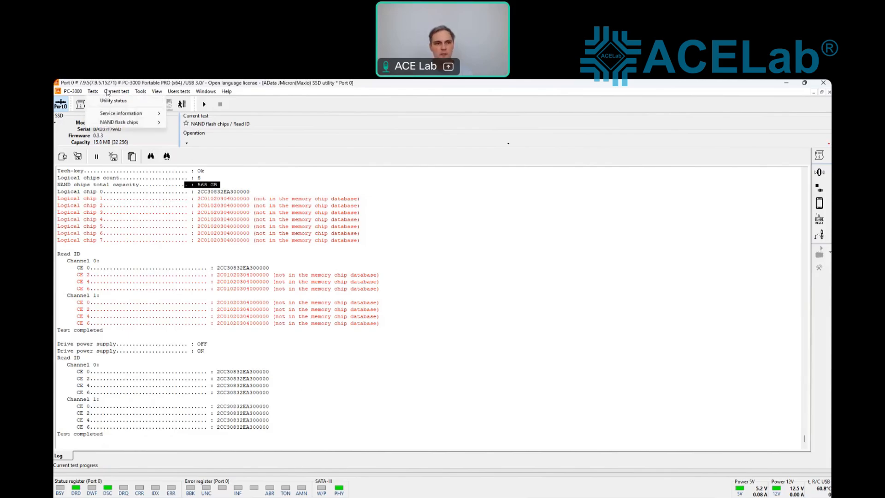
mouse_move(133, 115)
mouse_move(229, 122)
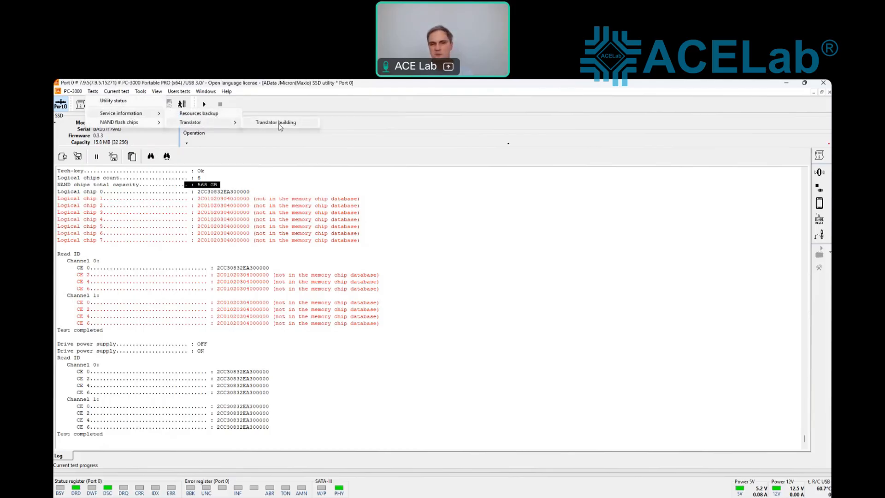
click(279, 125)
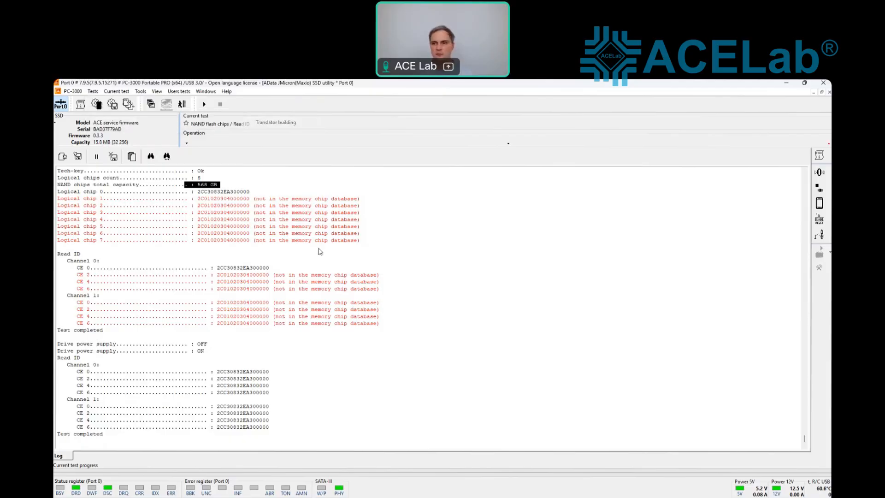
click(205, 158)
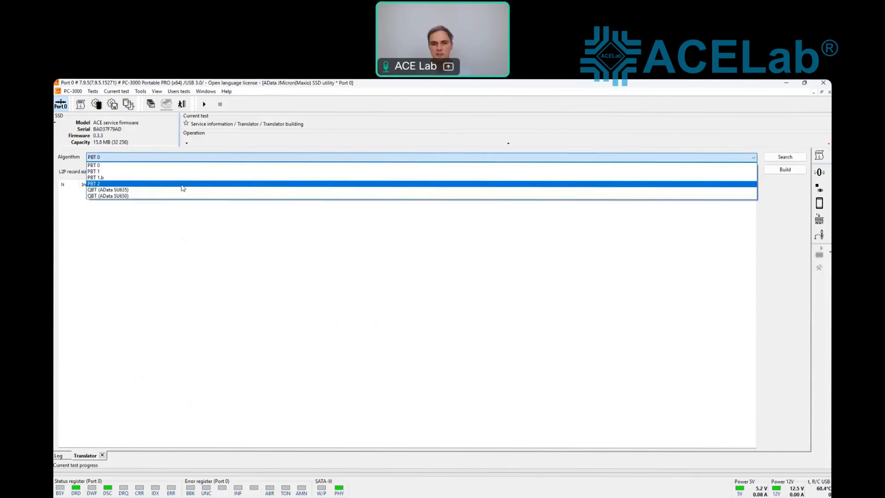
Step: Choose algorithm PBT 2 with 8192-byte L2P records and search for translator structures
click(183, 184)
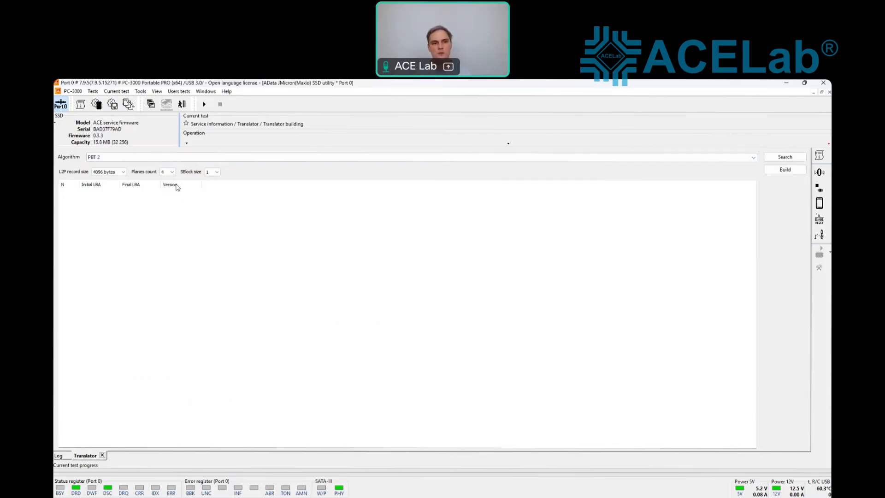
click(120, 173)
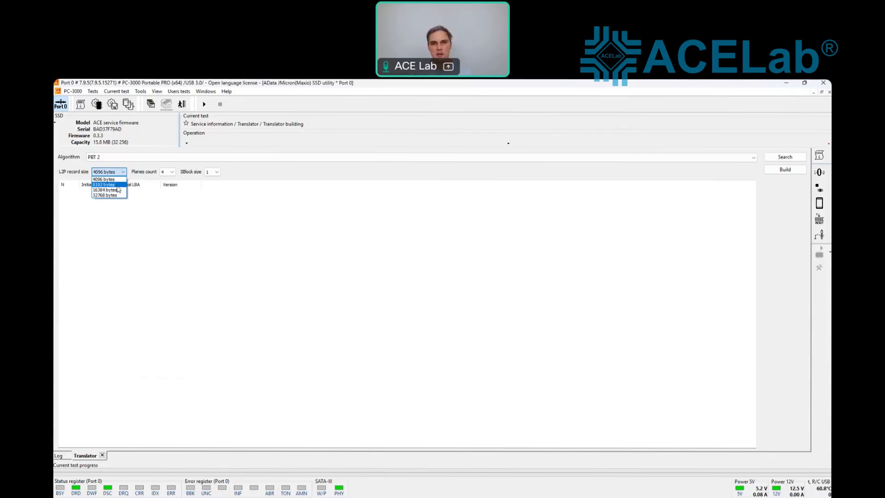
click(104, 184)
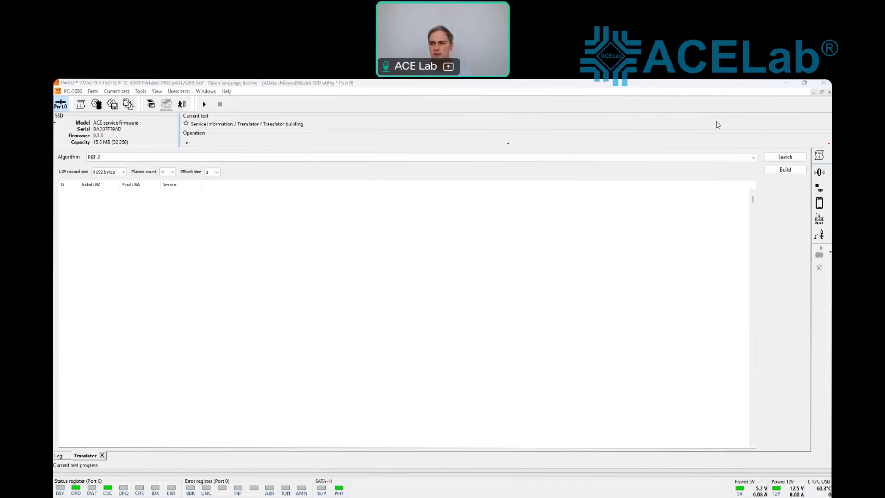
click(785, 159)
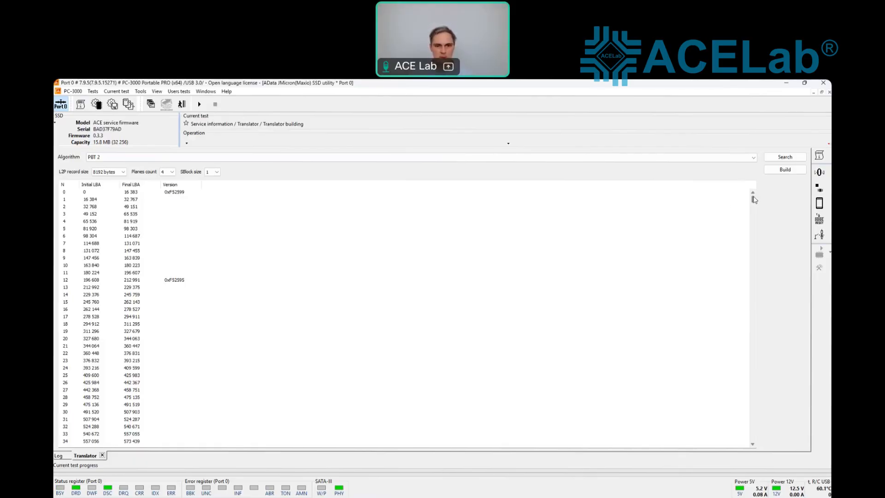
Step: Review the row versions, keep row 0 at 0xF52599, and build the PBT 2 translator
mouse_move(753, 199)
mouse_down()
mouse_move(753, 236)
mouse_move(752, 195)
mouse_up()
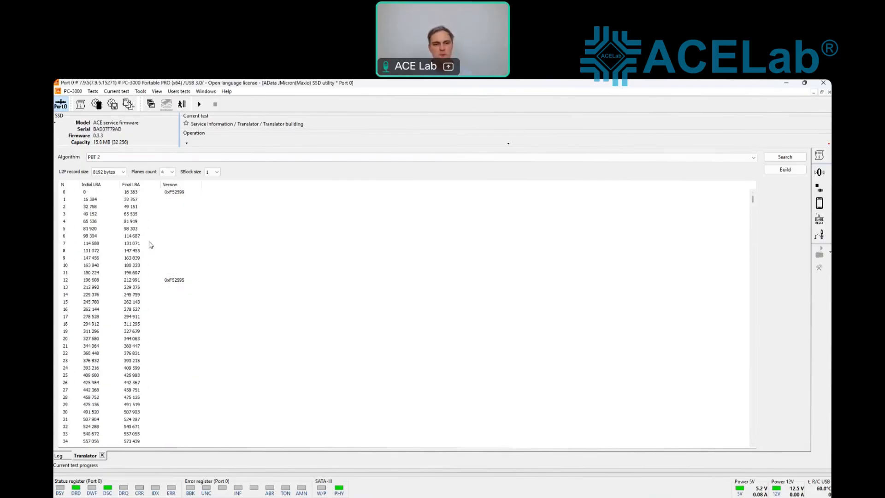
click(174, 214)
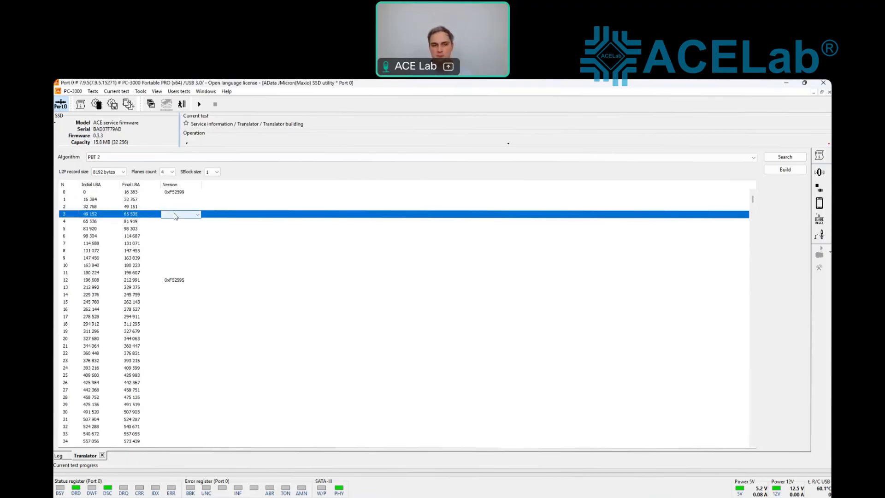
click(186, 193)
click(196, 193)
click(223, 210)
scroll(237, 255, down, 20)
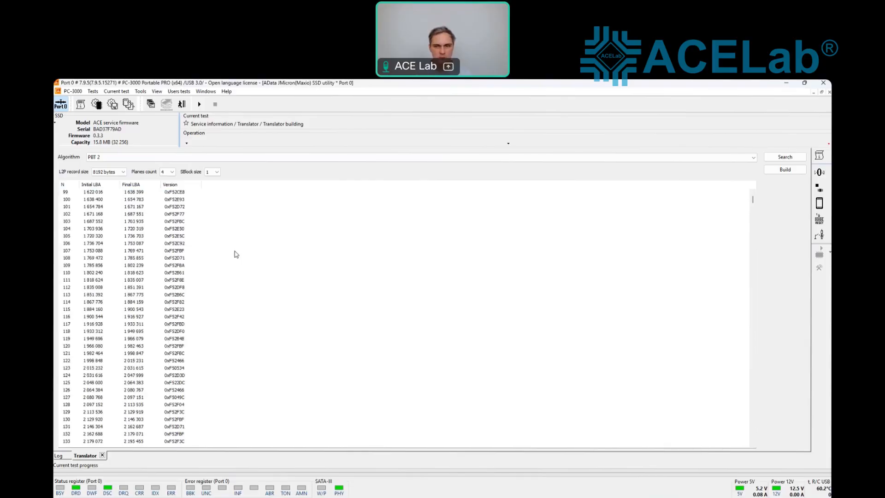
mouse_move(753, 201)
mouse_down()
mouse_move(751, 379)
mouse_move(739, 193)
mouse_up()
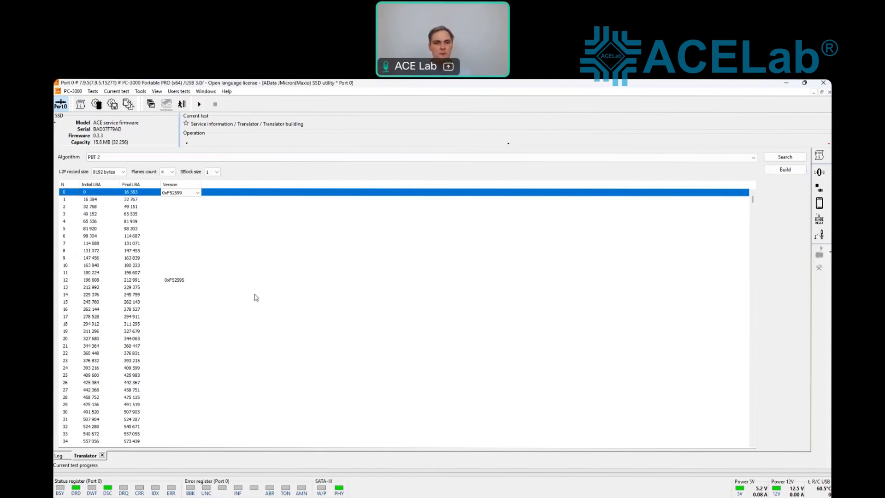
click(786, 169)
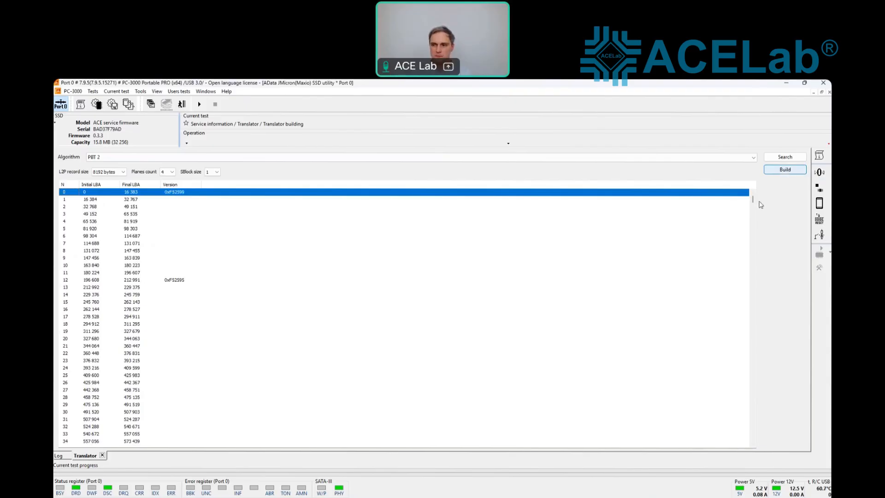
click(786, 170)
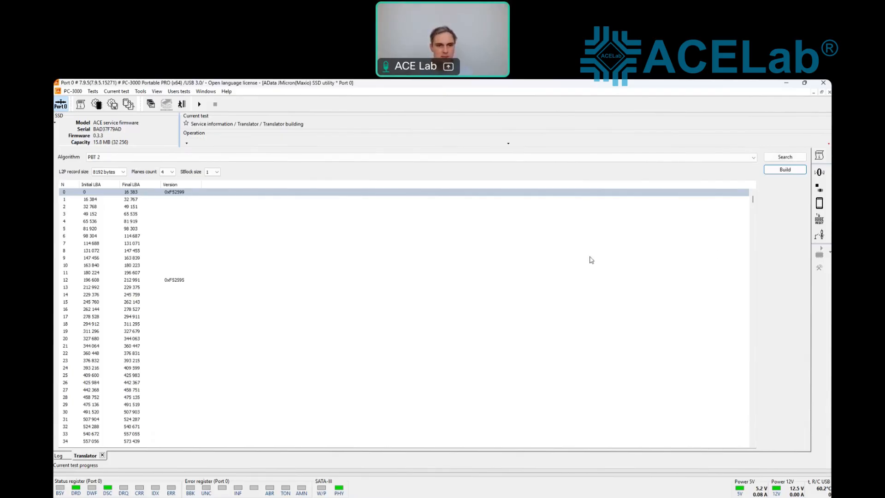
Step: Create Data Extractor task 'max' with the Apacer drive as source and a File Image destination
click(205, 92)
click(229, 141)
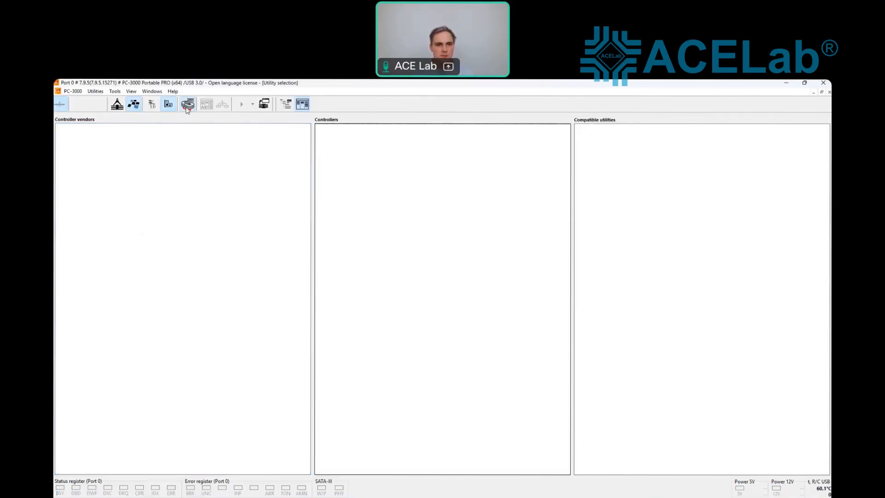
click(188, 104)
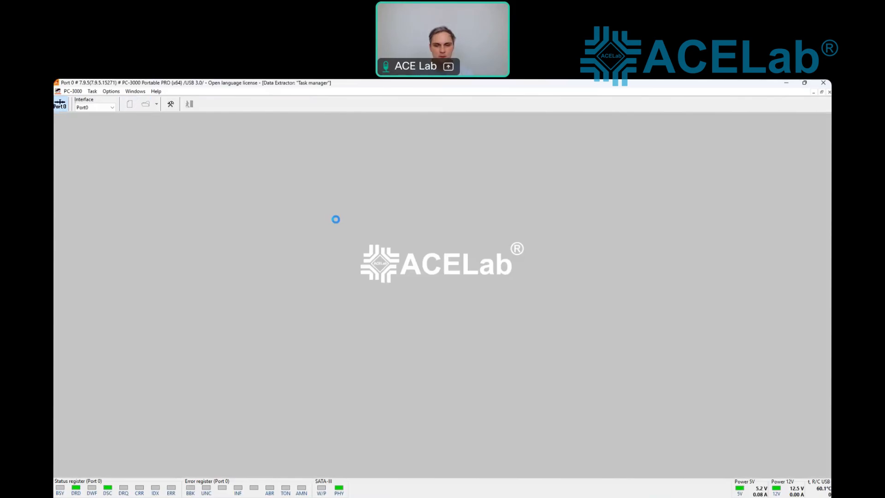
text(max)
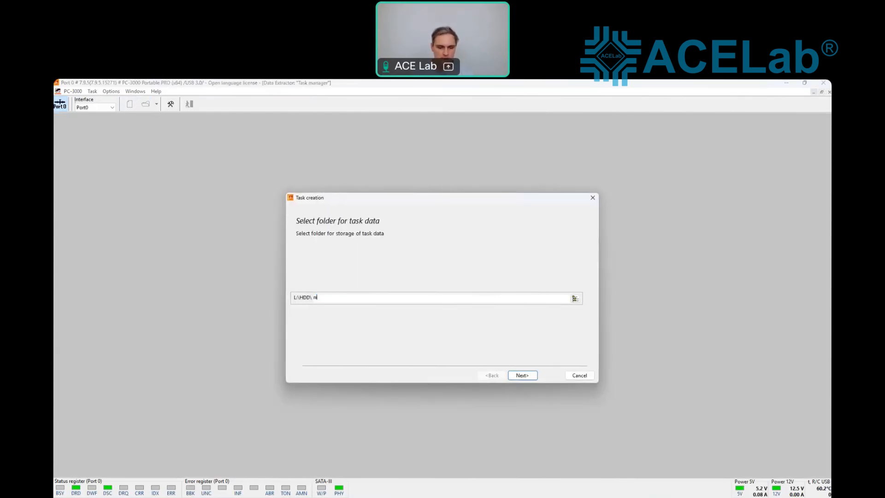
click(523, 374)
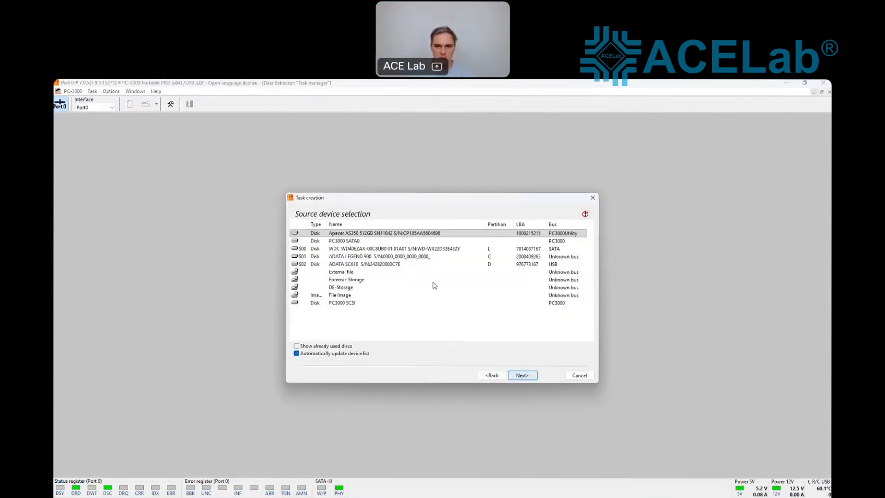
click(525, 375)
click(522, 375)
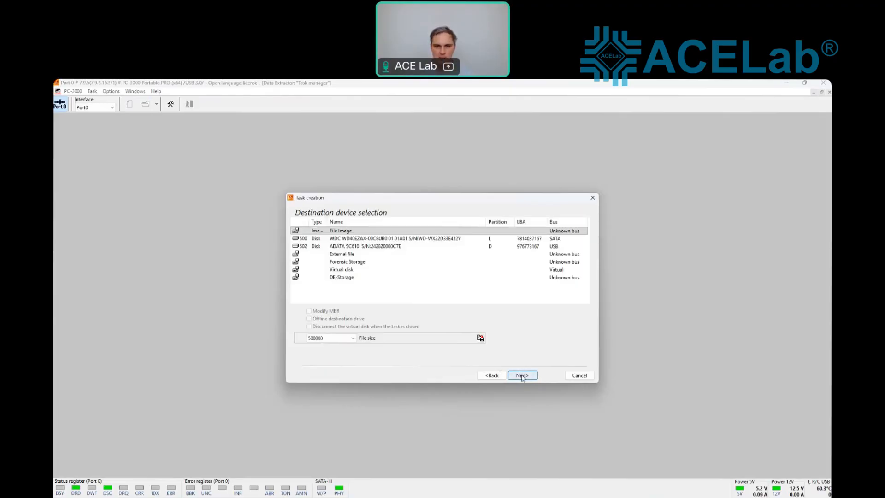
click(522, 375)
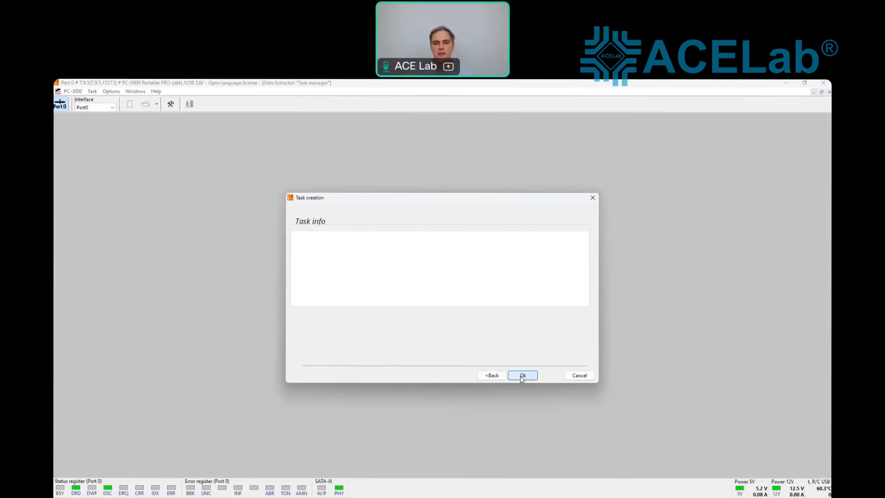
click(522, 376)
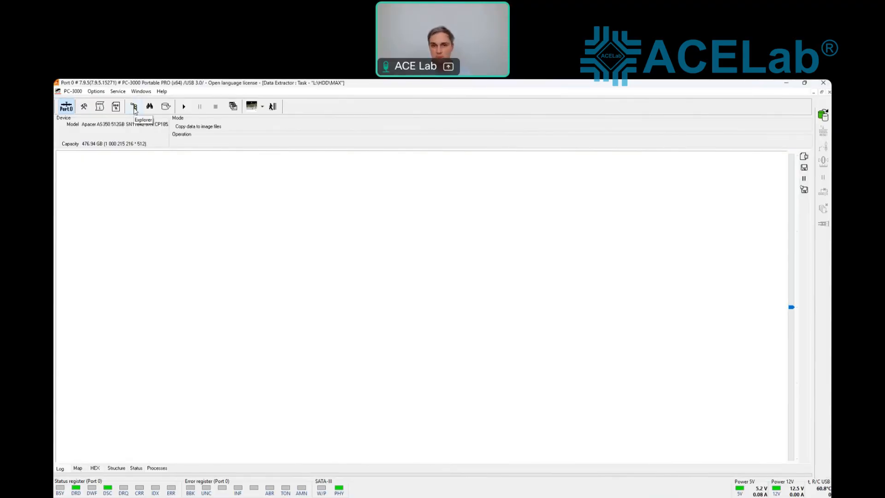
Step: Open the block Map and inspect sector 0's boot code and 55 AA signature in hex
click(78, 468)
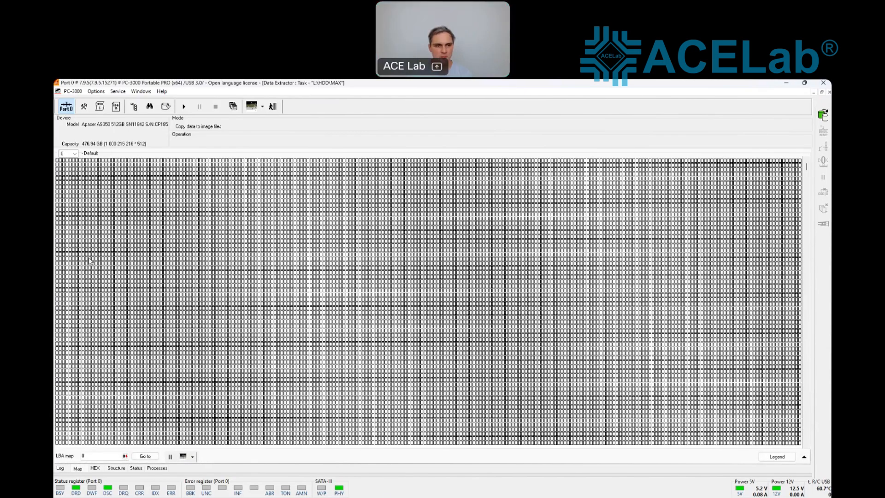
double_click(60, 162)
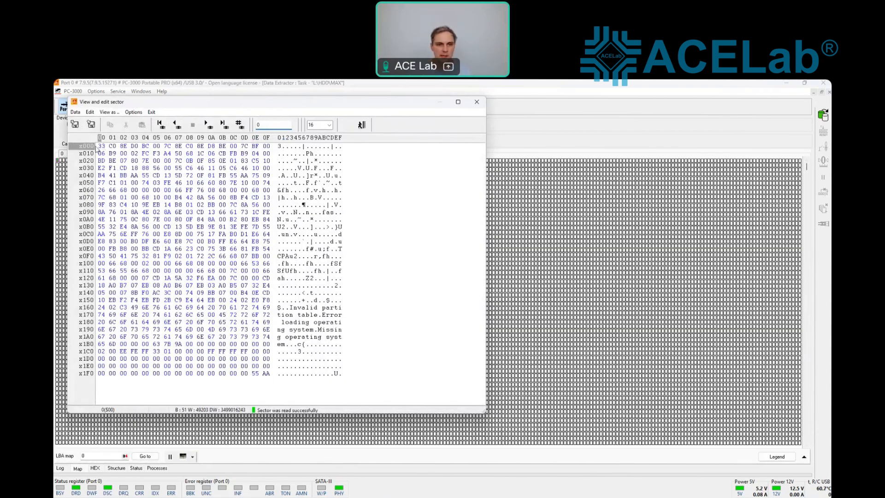
drag(99, 145, 349, 381)
drag(254, 373, 266, 373)
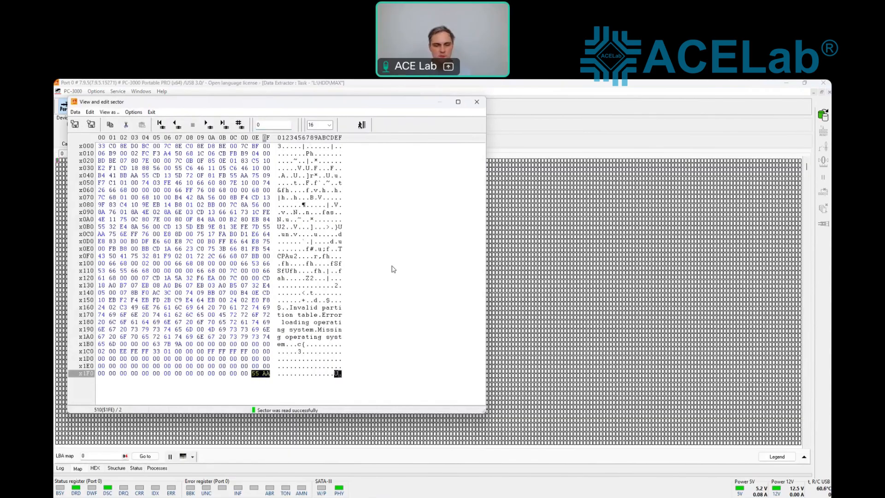
Step: Jump to sector 23434233 and step through the next two sectors
double_click(274, 125)
text(23434)
click(241, 128)
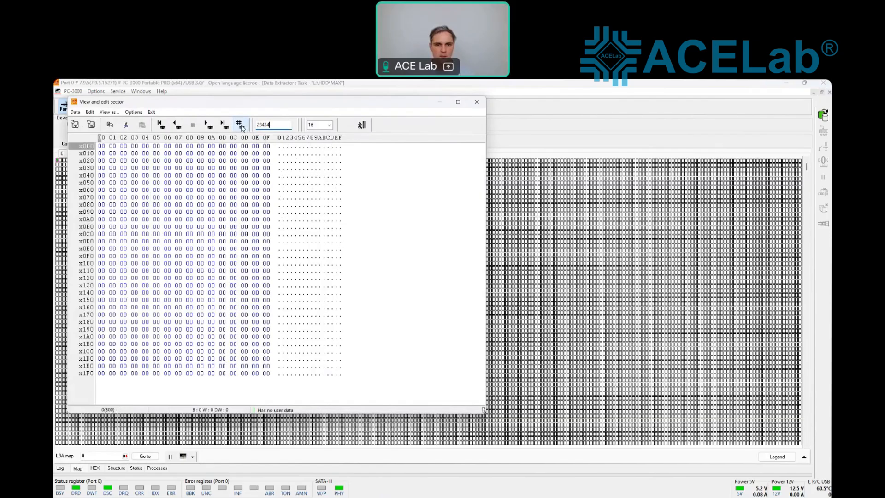
text(233)
click(241, 128)
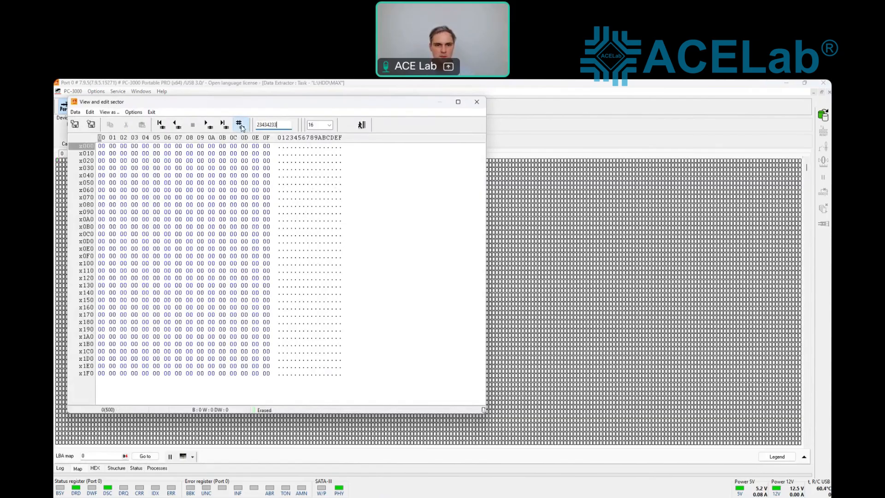
click(210, 129)
click(209, 129)
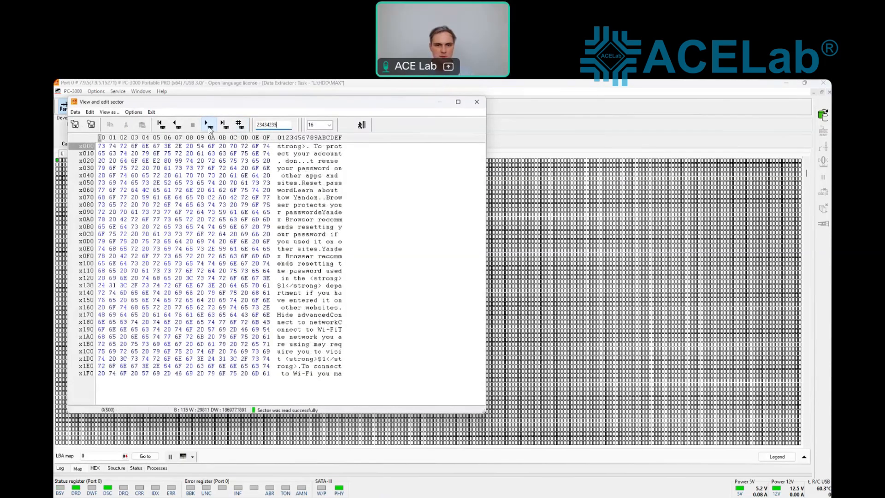
click(210, 129)
Step: Close the sector viewer and expand the Apacer drive in Explorer to list its GPT partitions
click(362, 125)
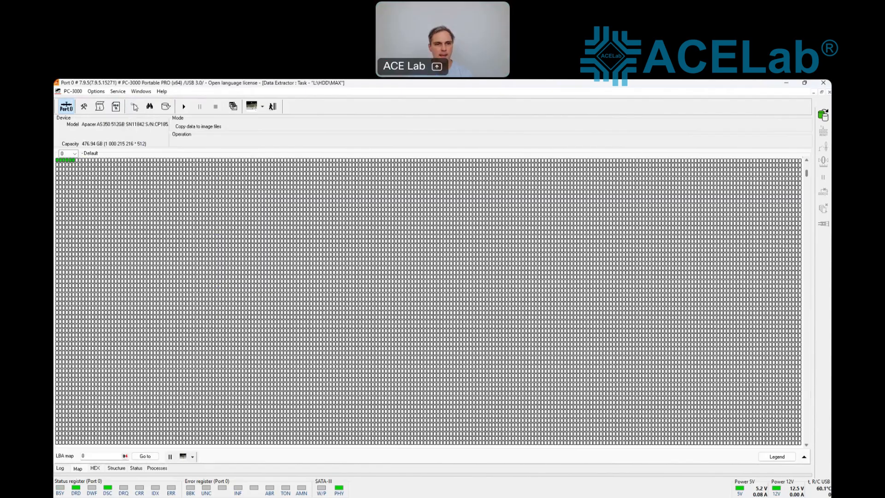
click(133, 107)
click(68, 144)
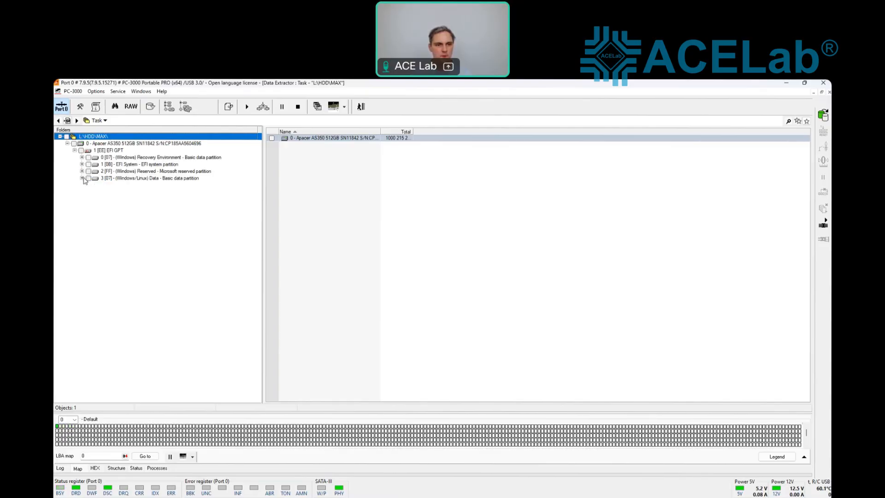
Step: Expand partition 3 Data down to NTFS Root and list its files
click(82, 178)
click(89, 185)
click(97, 192)
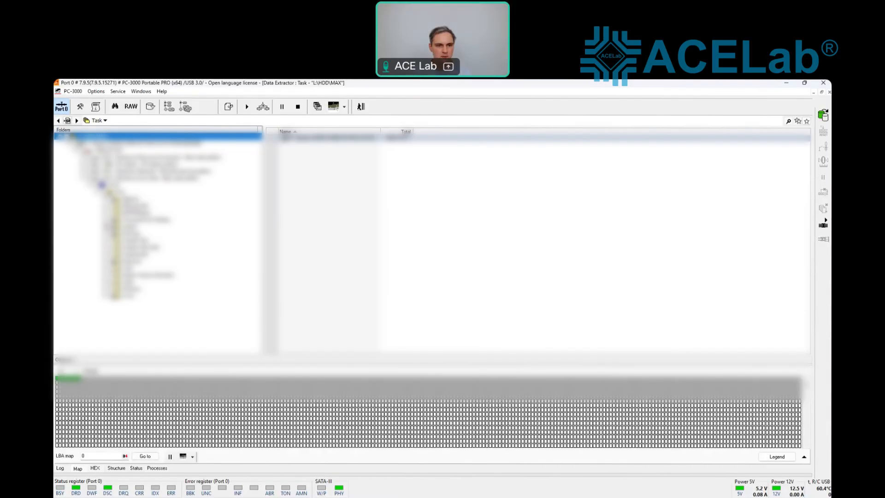
click(102, 190)
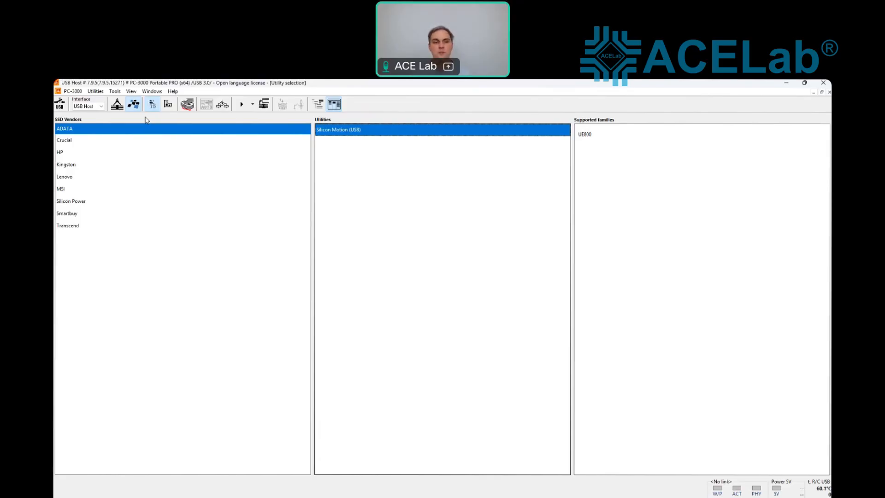
Step: Select HP - Silicon Motion to list its H380B, H382B and H809B controllers
click(169, 106)
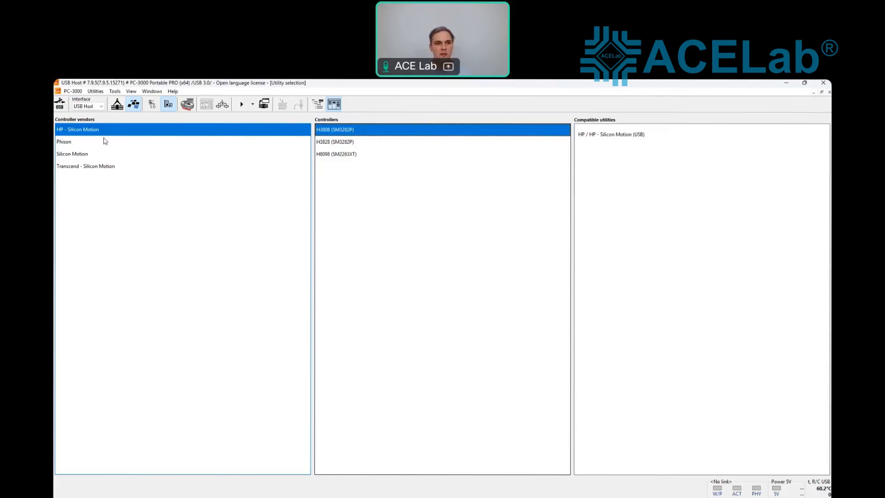
Step: Browse SSD vendors Kingston, Lenovo and MSI to see their supported families
click(151, 105)
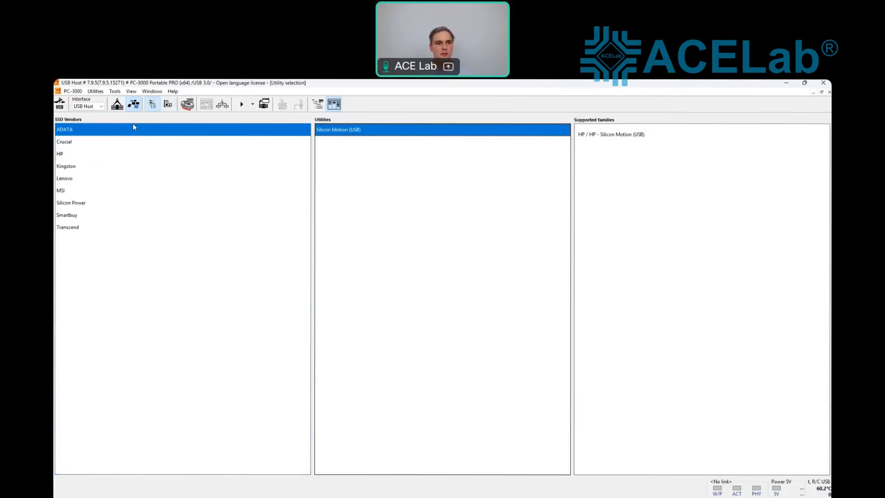
click(82, 166)
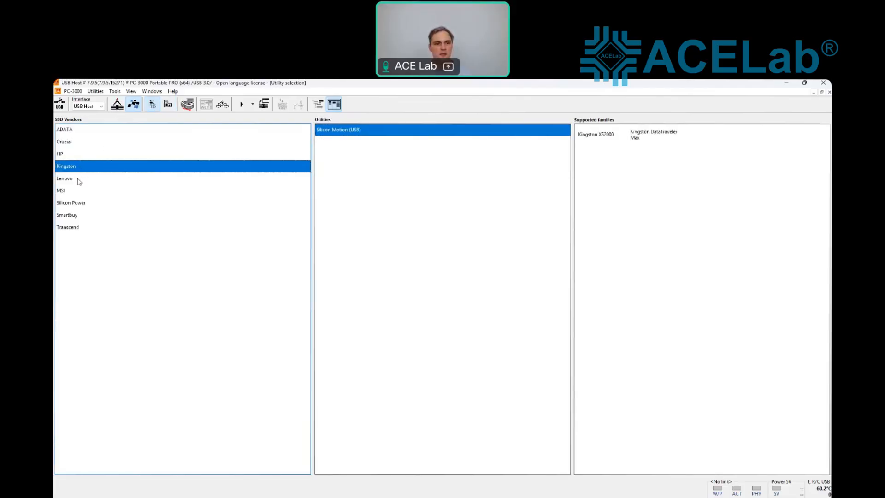
click(79, 181)
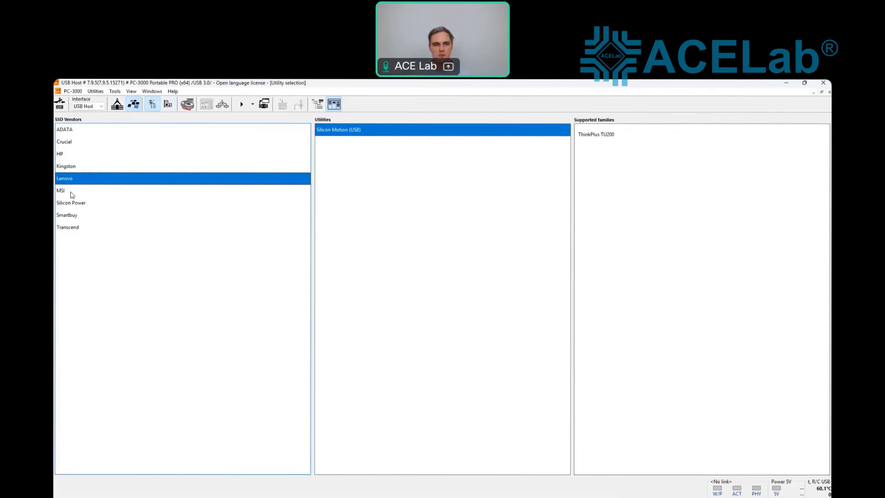
click(70, 191)
Step: Browse Silicon Motion, Transcend and Phison PS3111 controllers, then power the USB drive at 5V
click(167, 104)
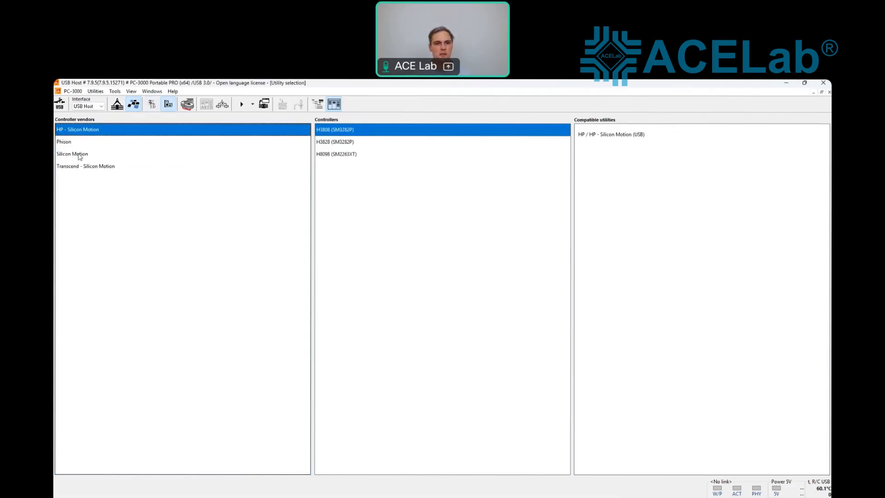
click(78, 155)
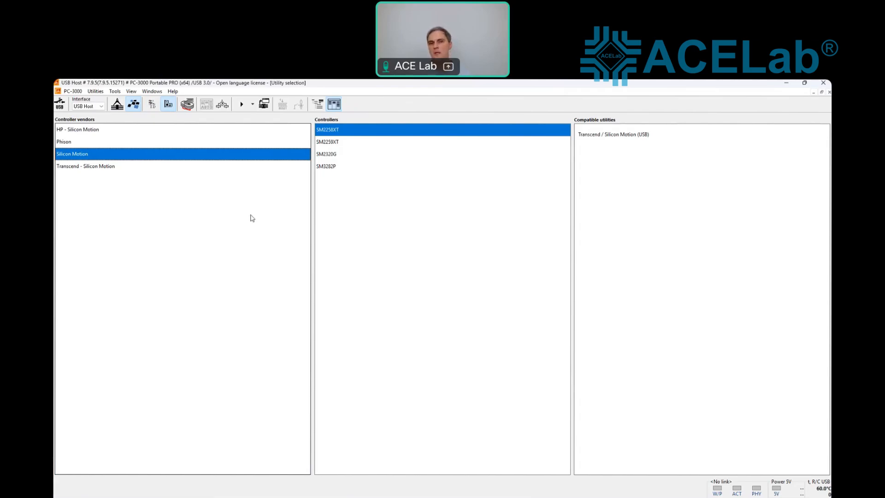
click(96, 168)
click(87, 142)
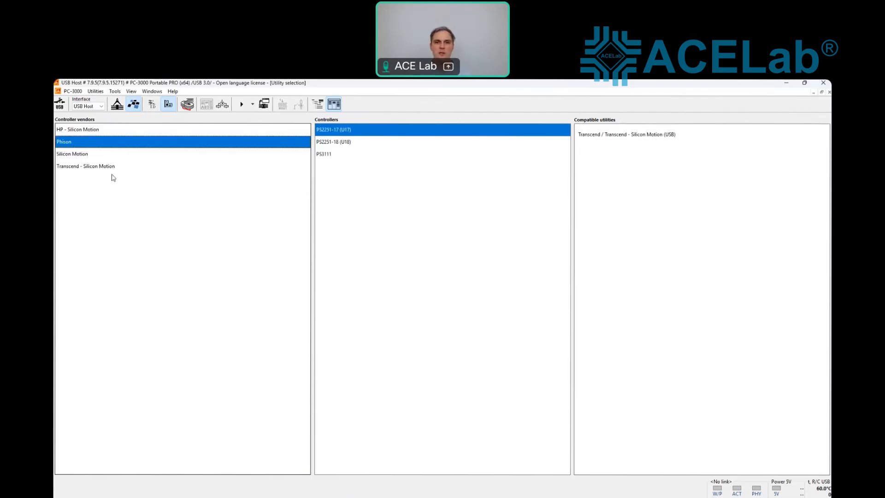
click(328, 155)
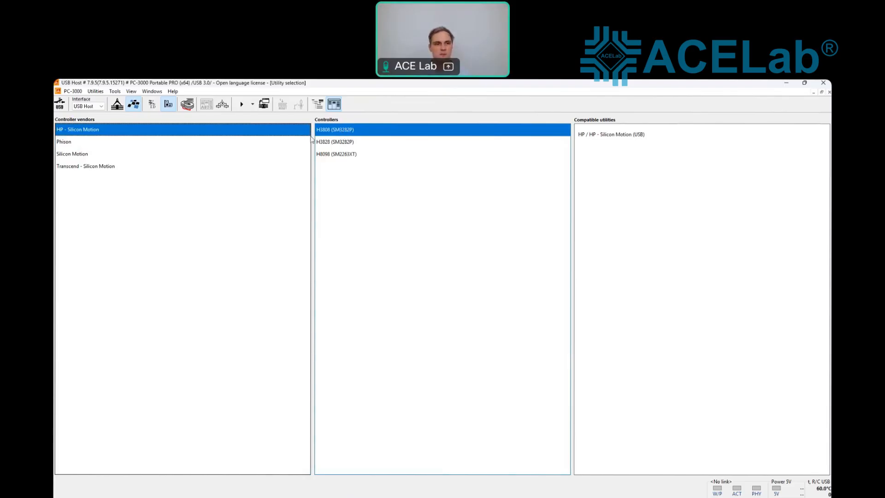
click(59, 104)
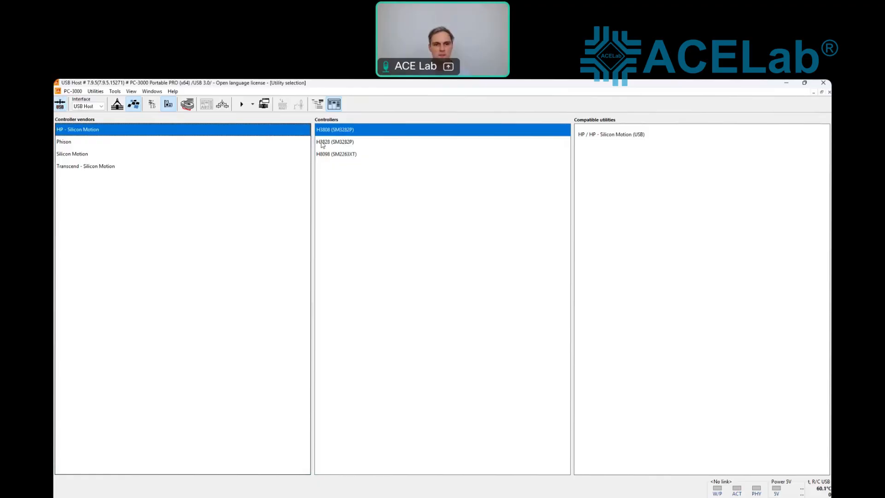
Step: Launch the SM SSD utility for the H3808 (SM3282P) controller with the HP P500 family
double_click(348, 132)
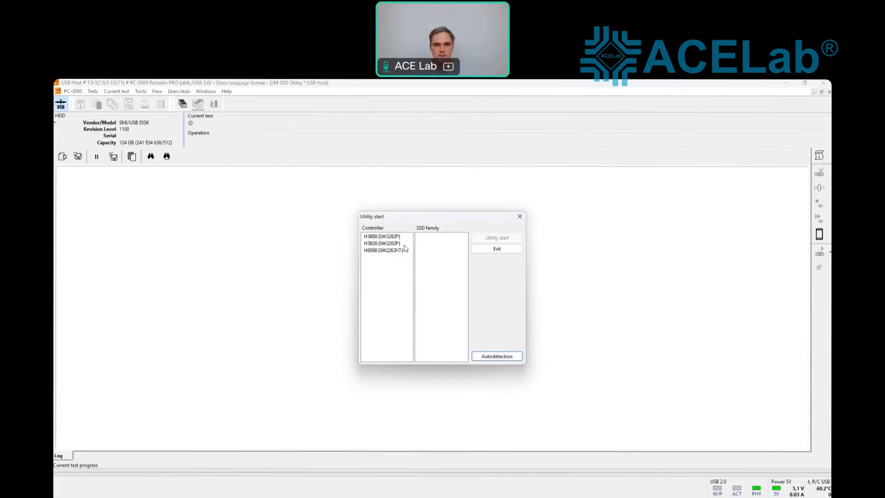
click(400, 237)
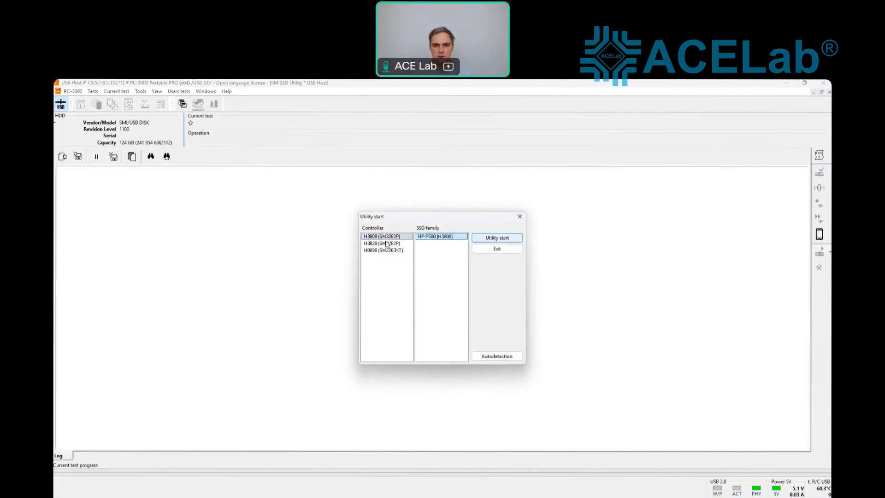
click(497, 237)
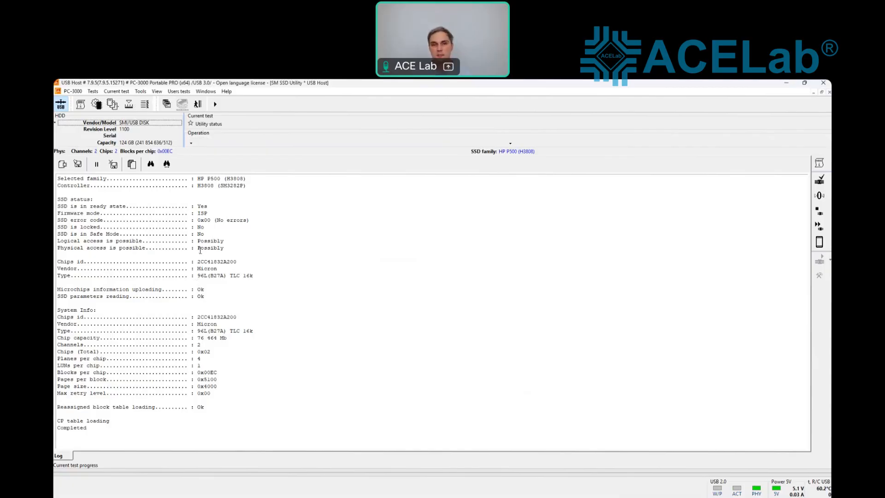
Step: Run the NAND flash Memory chips test and check the log for chip ID 2CC41832A200
click(94, 91)
click(94, 91)
click(93, 92)
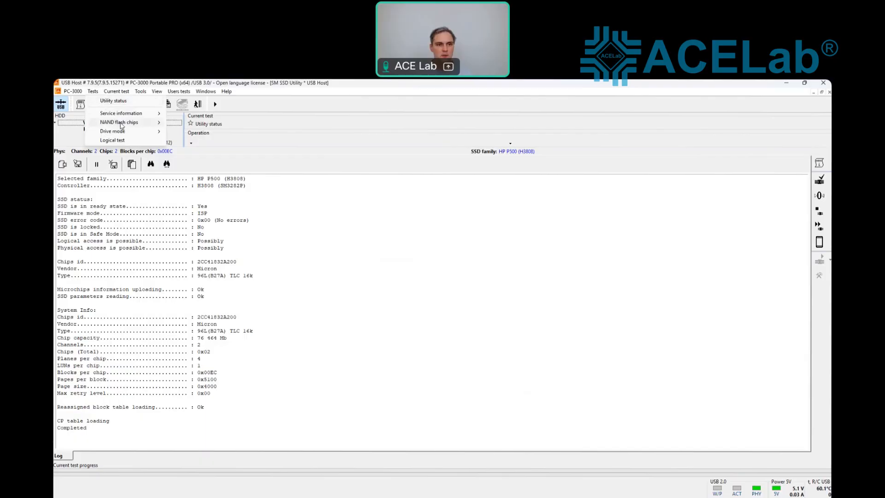
mouse_move(129, 124)
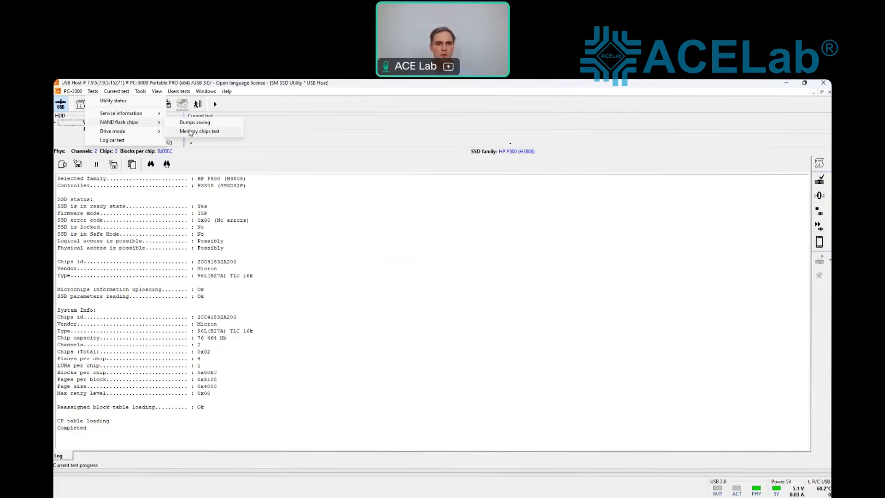
click(190, 132)
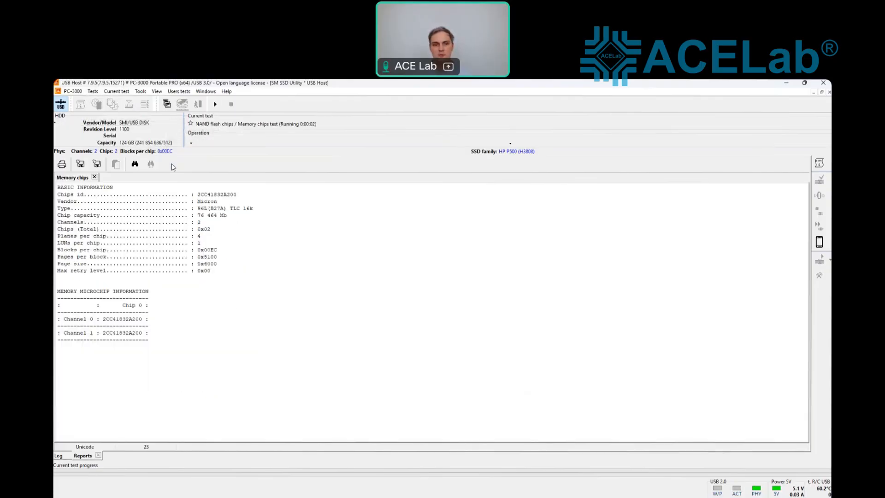
click(62, 455)
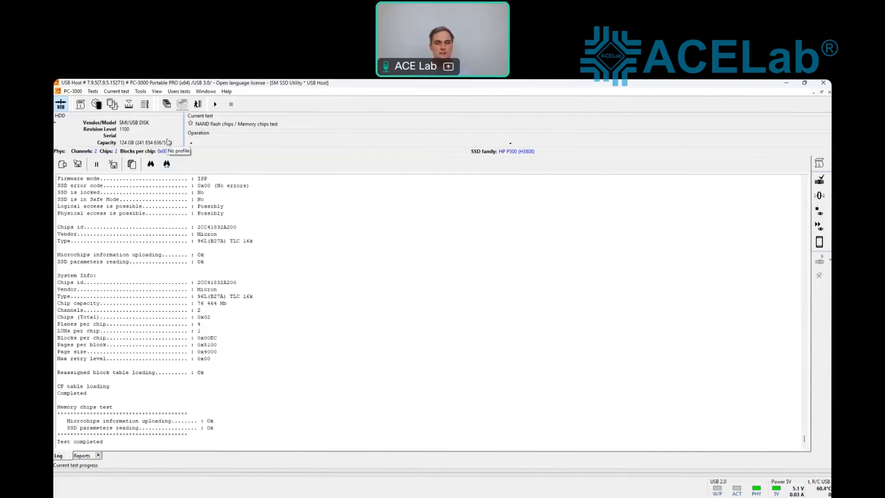
click(94, 91)
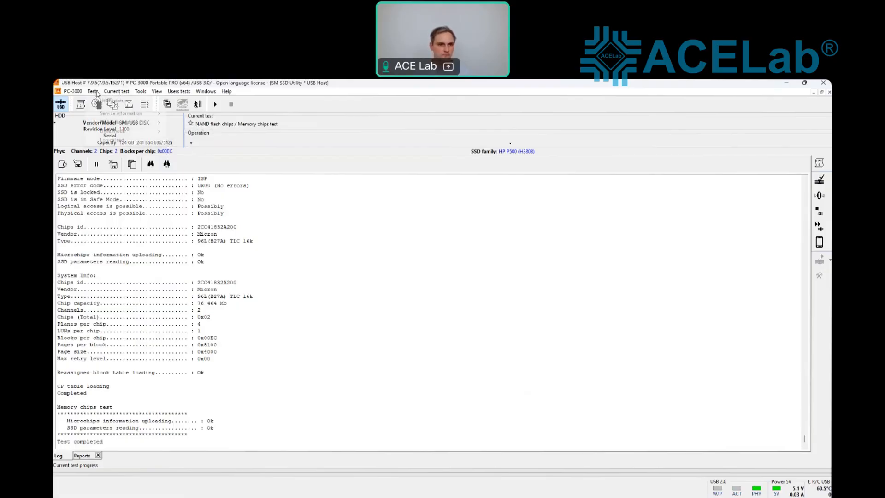
Step: Create the translator with the accepted drive profile, autosaving Translator_2026-07-10_11-57-50.bin
mouse_move(225, 153)
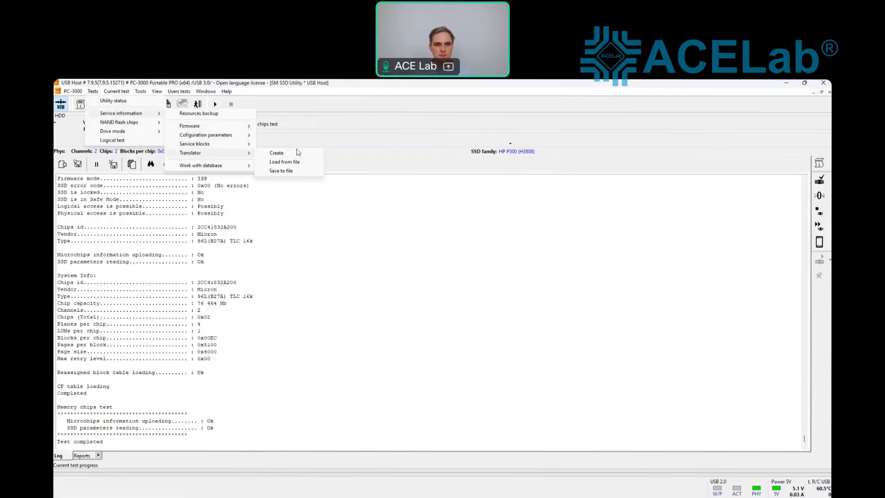
click(276, 153)
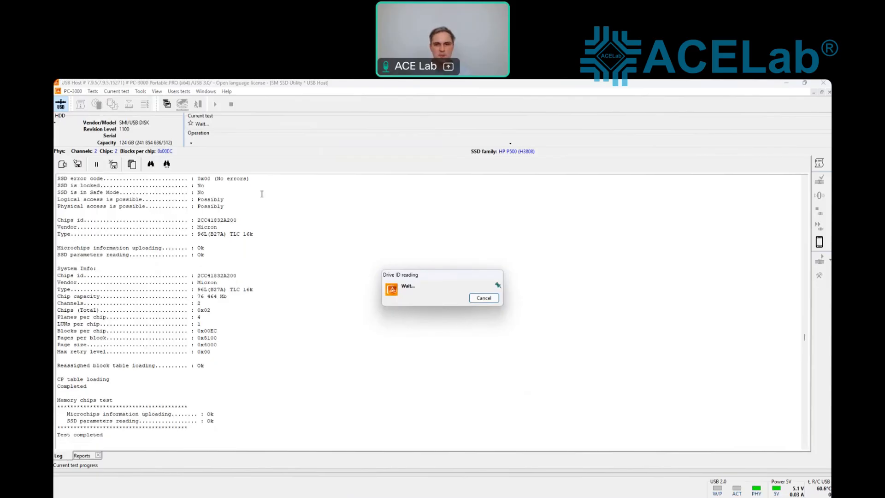
click(574, 389)
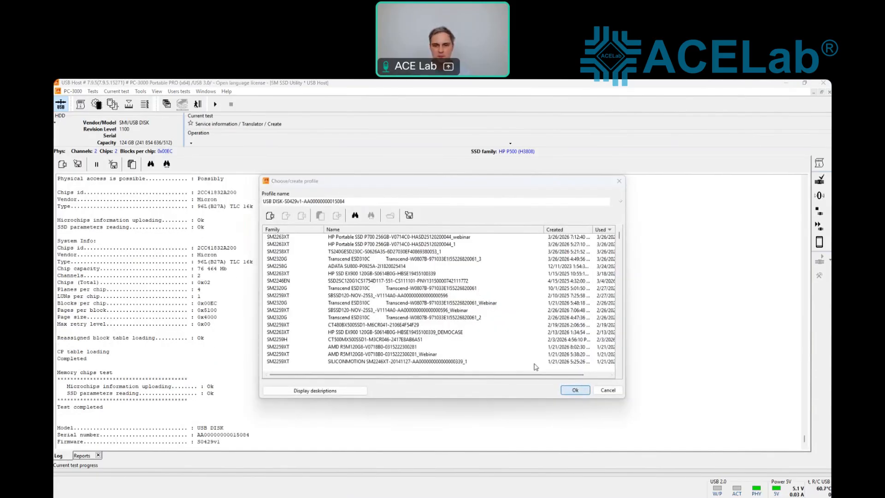
click(475, 352)
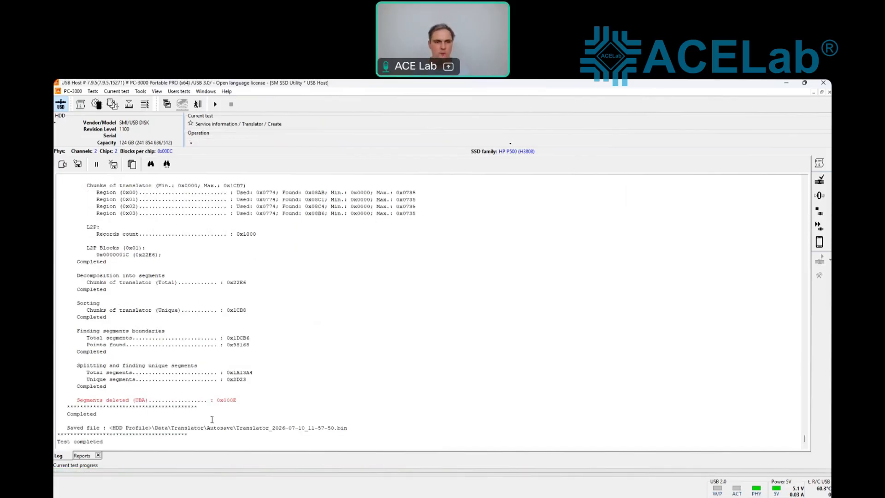
Step: Return to Utility selection and start a new Data Extractor task to reach Reading parameters
click(205, 91)
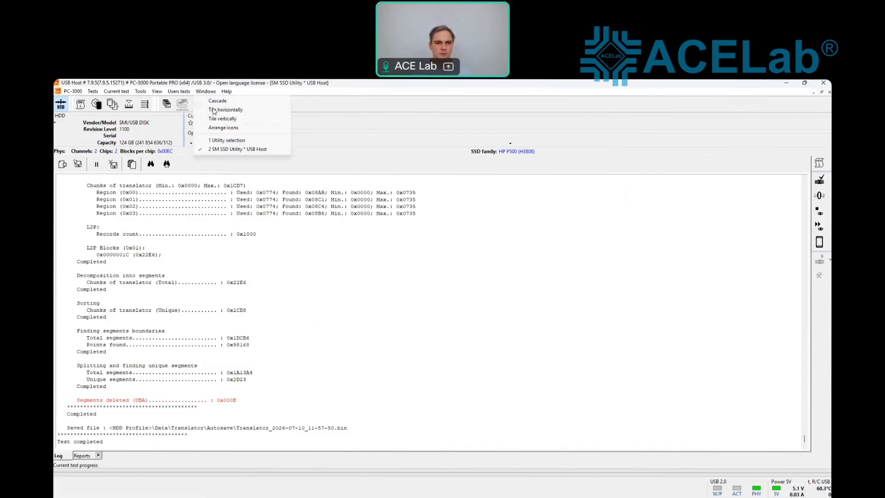
click(243, 142)
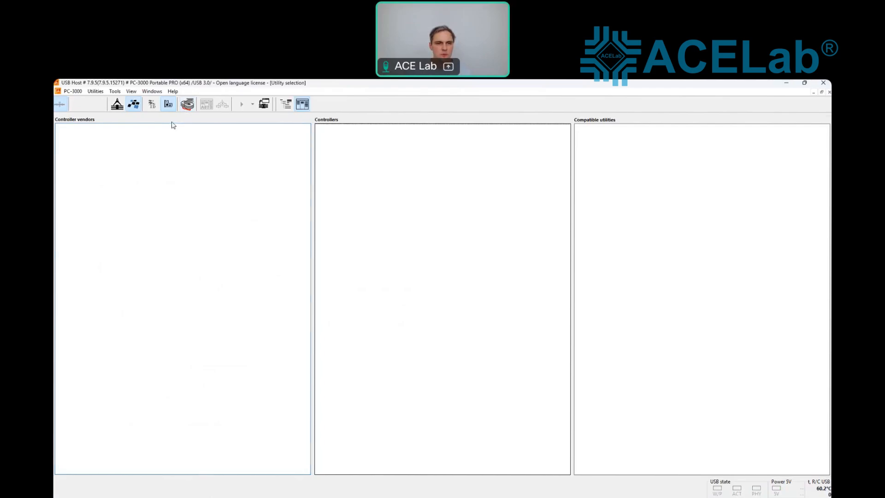
click(187, 104)
click(131, 106)
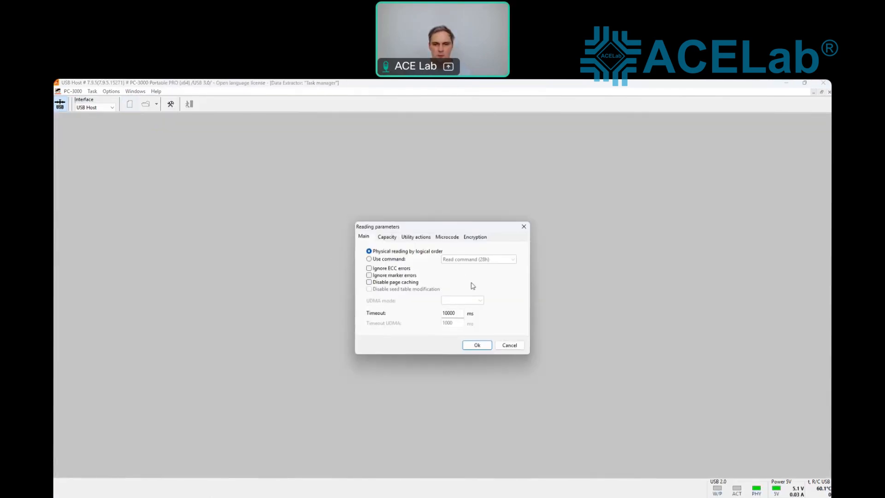
Step: Accept default reading parameters and create the task in folder L:\HDD\SM3282P with data copying
click(477, 347)
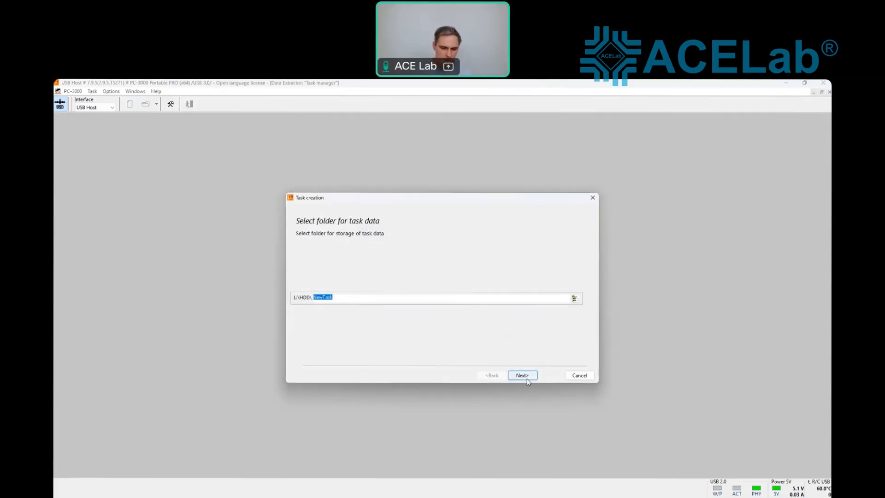
text(SM)
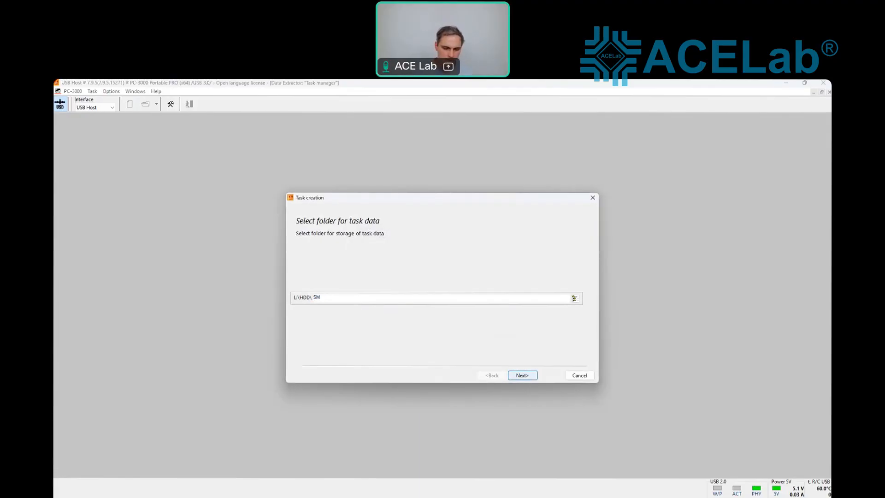
text(3282P)
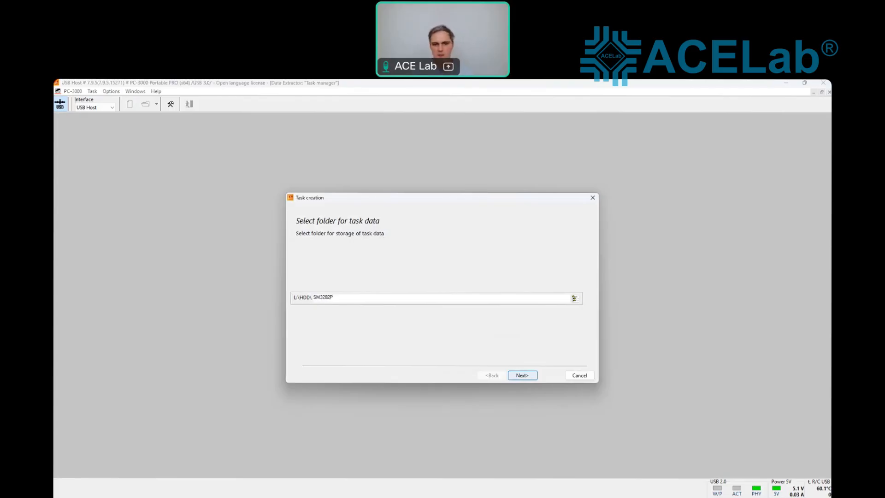
click(522, 375)
click(522, 375)
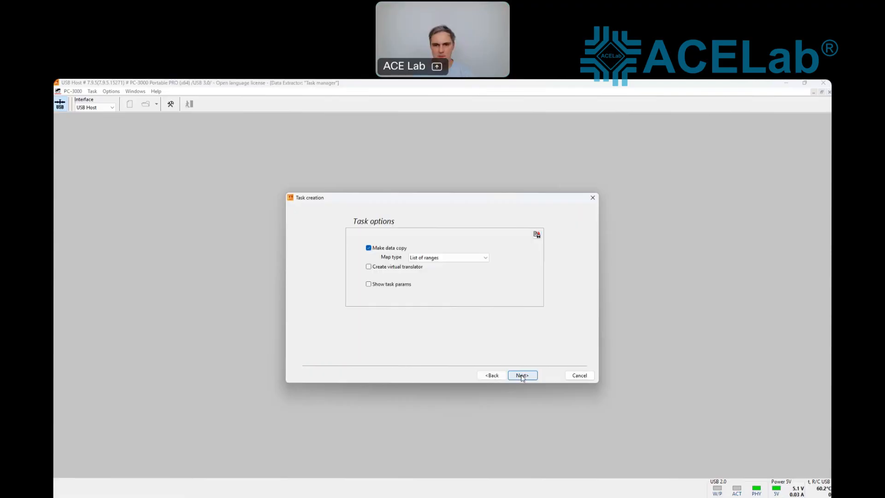
click(522, 375)
click(522, 375)
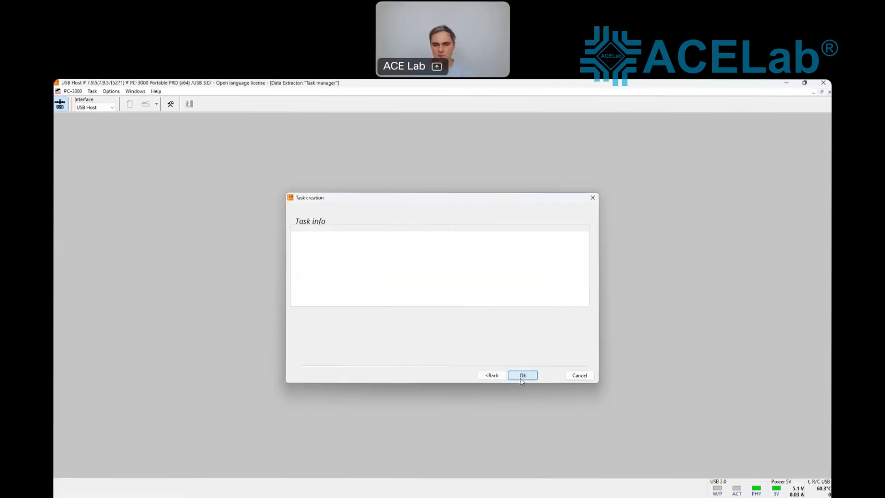
click(522, 375)
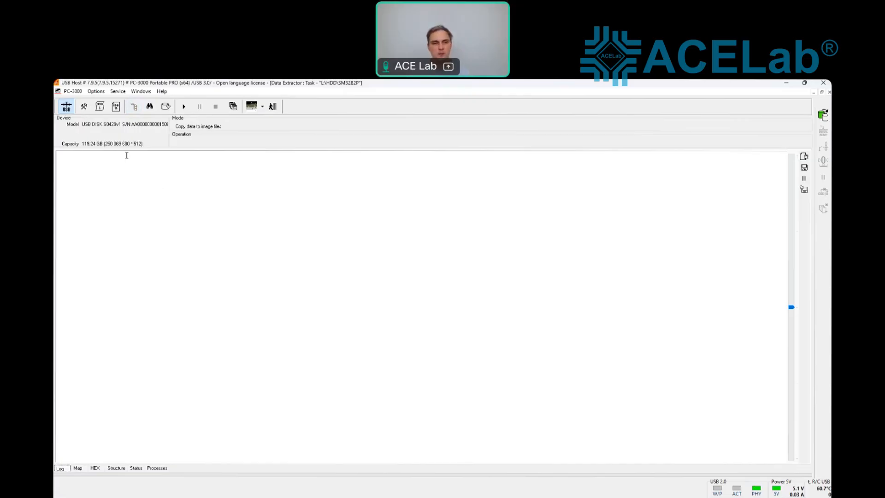
Step: Expand L:\HDD\SM3282P, USB DISK and partition 1 [07] to show the NTFS partition
click(60, 137)
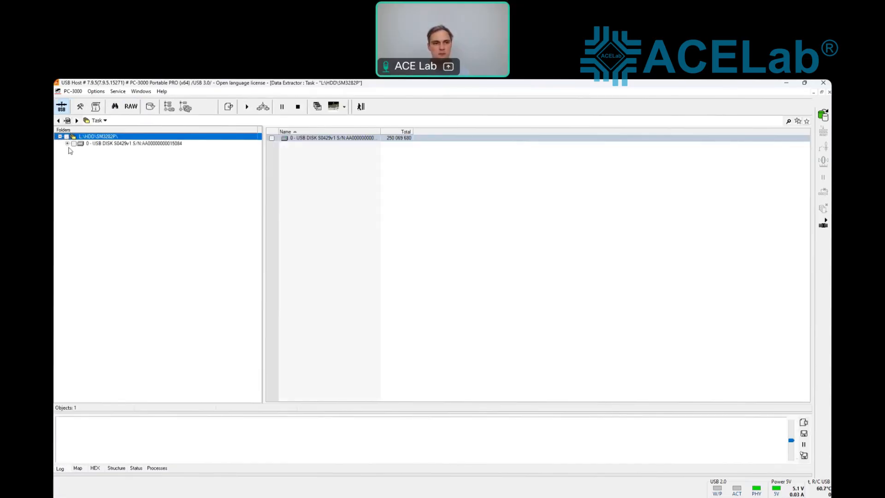
click(68, 143)
click(75, 150)
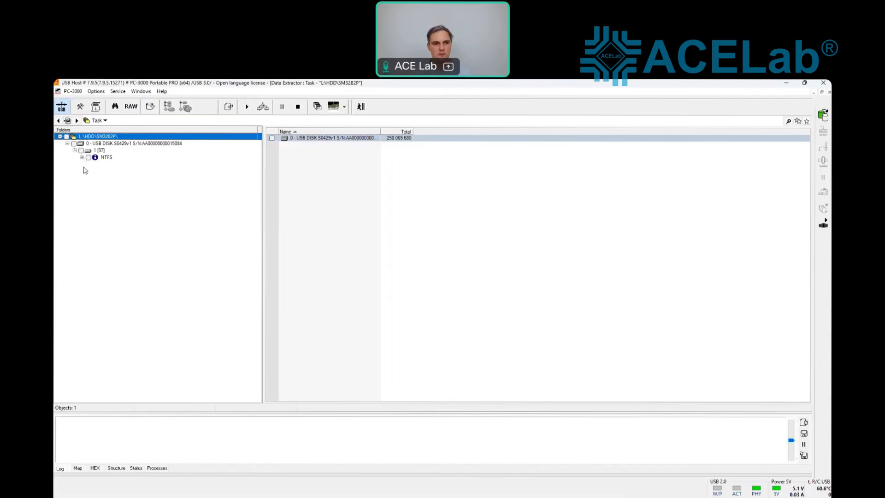
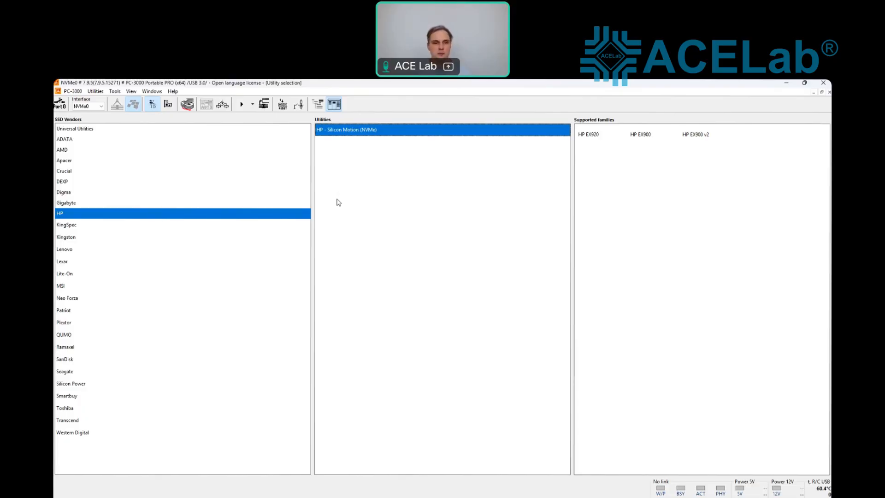
Step: List utilities by controller and select Silicon Motion's SM2263XT controller
click(168, 104)
click(86, 179)
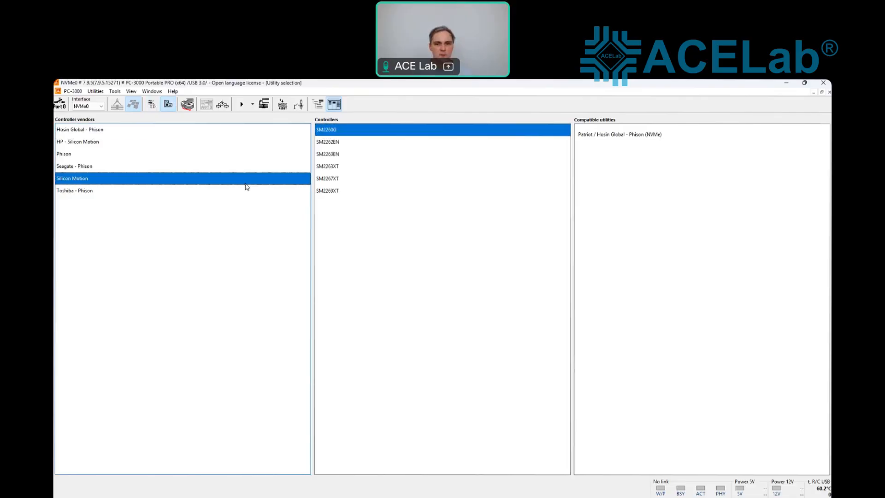
click(354, 166)
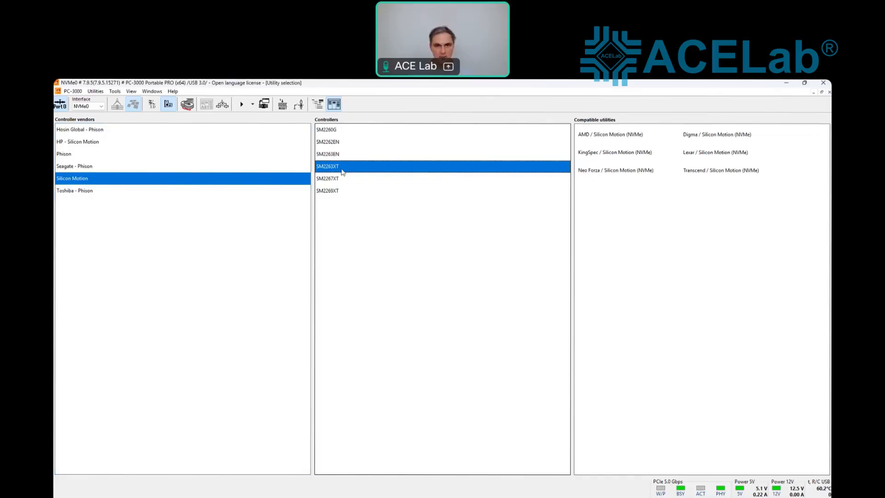
Step: Launch the SM SSD Utility for SM2263XT with the Radeon R5 family, confirming the warning
double_click(343, 169)
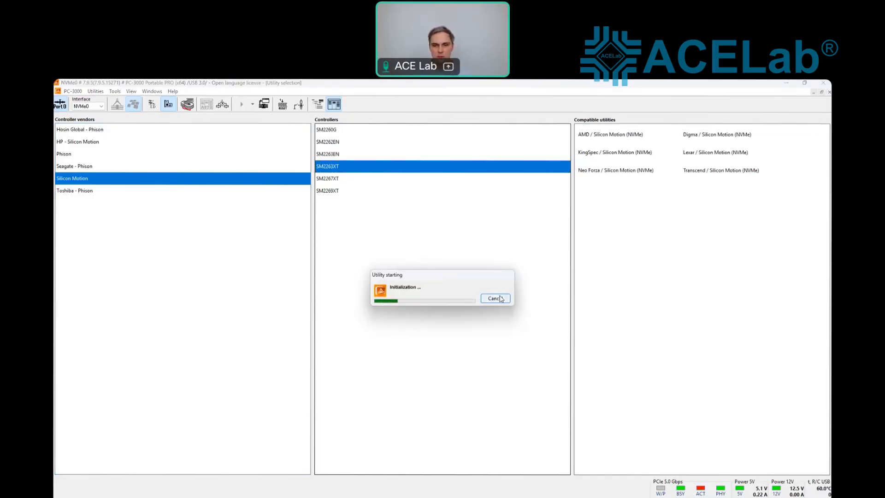
click(428, 305)
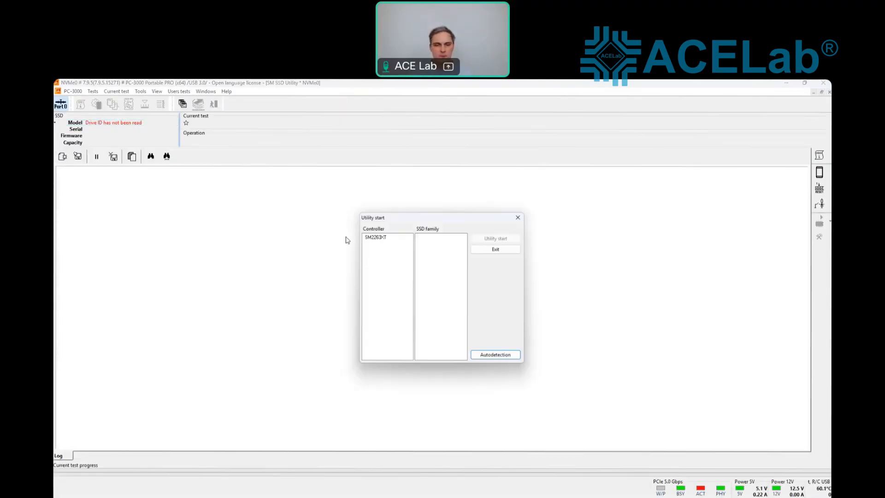
click(385, 237)
click(496, 237)
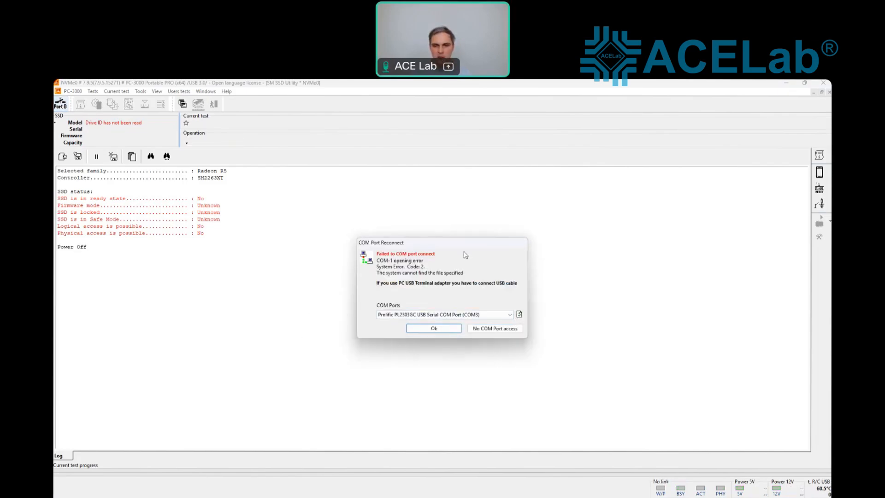
Step: Dismiss the COM port reconnect warning and upload the MPISP_S1001A.bin loader
click(446, 331)
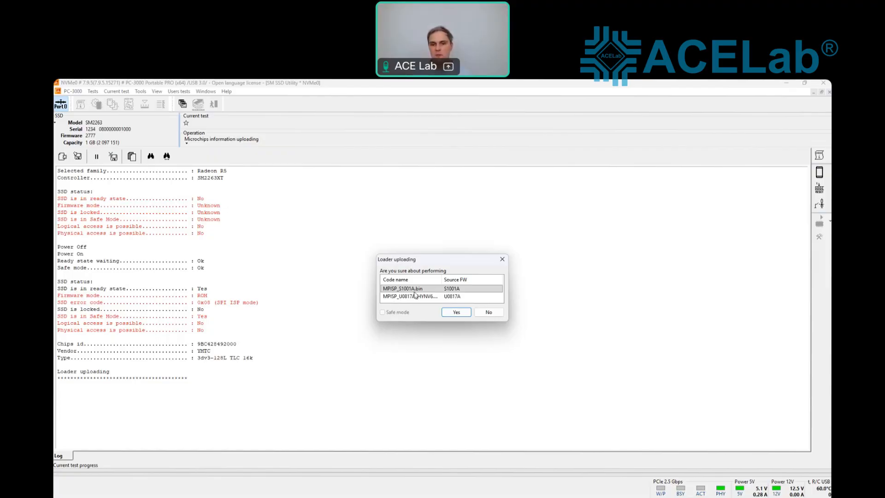
click(456, 312)
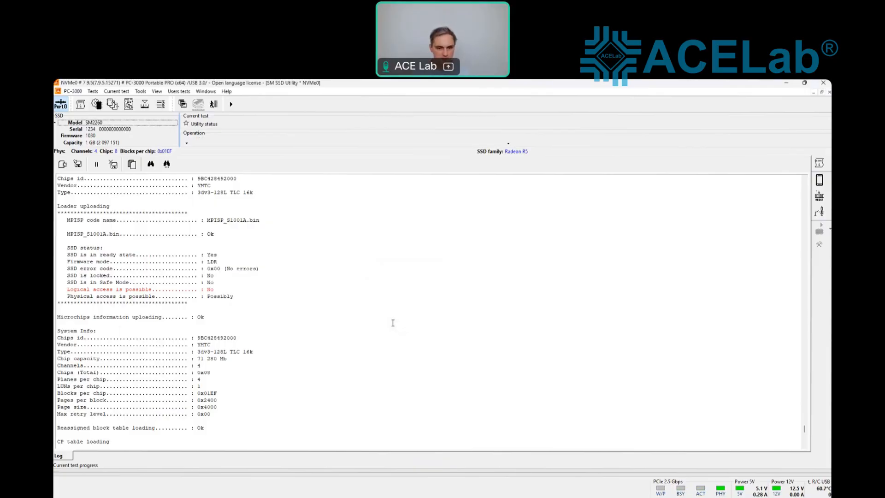
Step: Run the NAND flash Memory chips test and return to the utility log
click(94, 91)
mouse_move(148, 122)
click(204, 132)
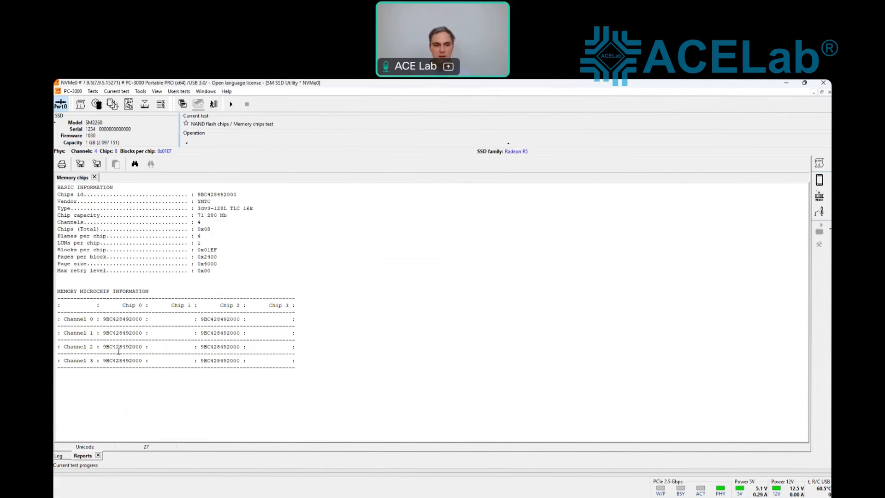
click(58, 456)
click(93, 91)
Step: Create the translator from Service information, accepting the profile, so it autosaves as Translator_2026-07-10_12-46-11.bin
mouse_move(127, 115)
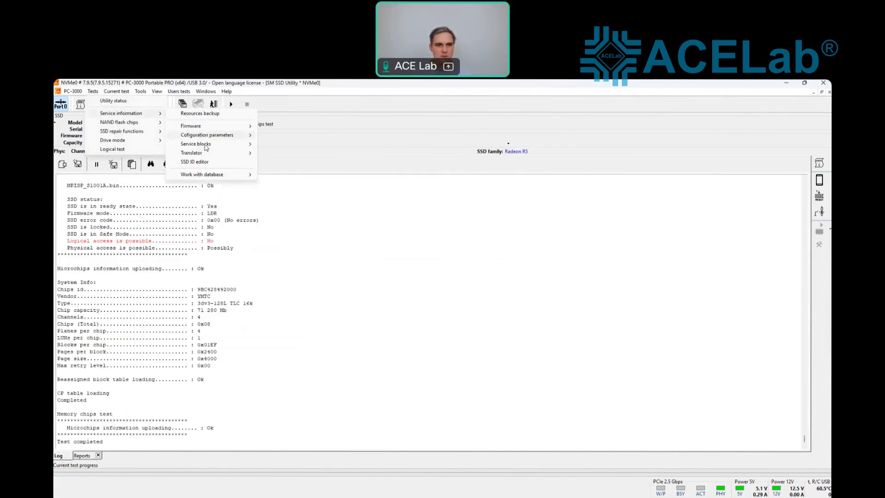
mouse_move(204, 153)
click(282, 152)
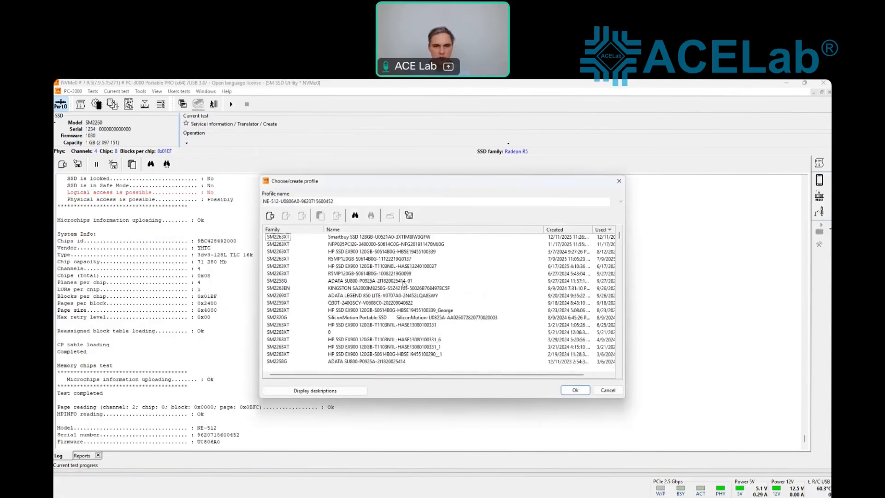
click(581, 392)
click(480, 355)
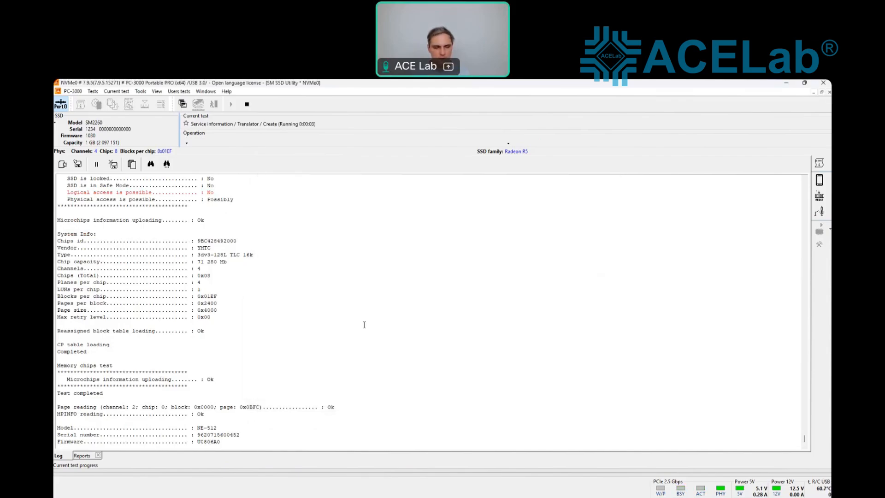
drag(220, 426, 196, 426)
click(208, 347)
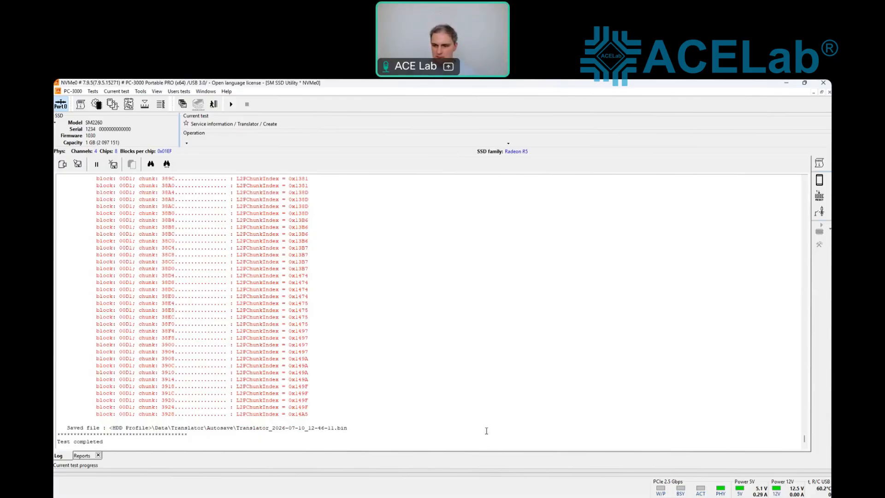
Step: Scroll through the translator creation log, then switch back to the Utility selection window
scroll(799, 387, up, 15)
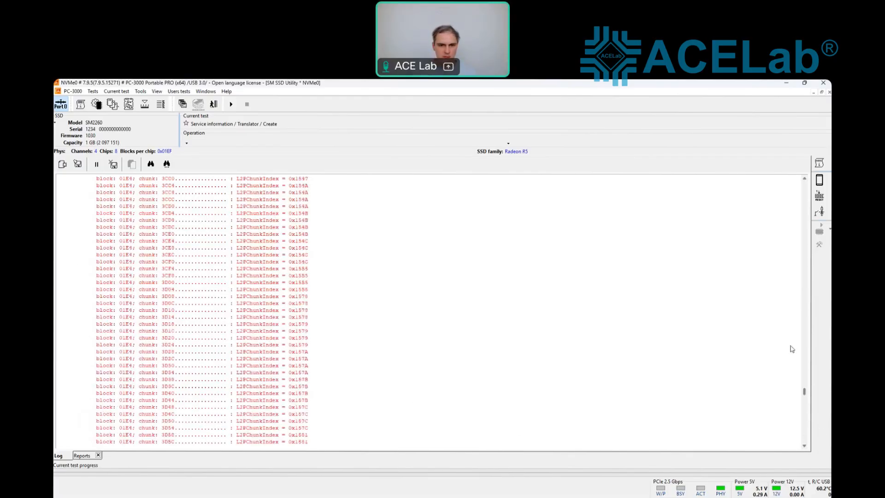
scroll(780, 387, down, 15)
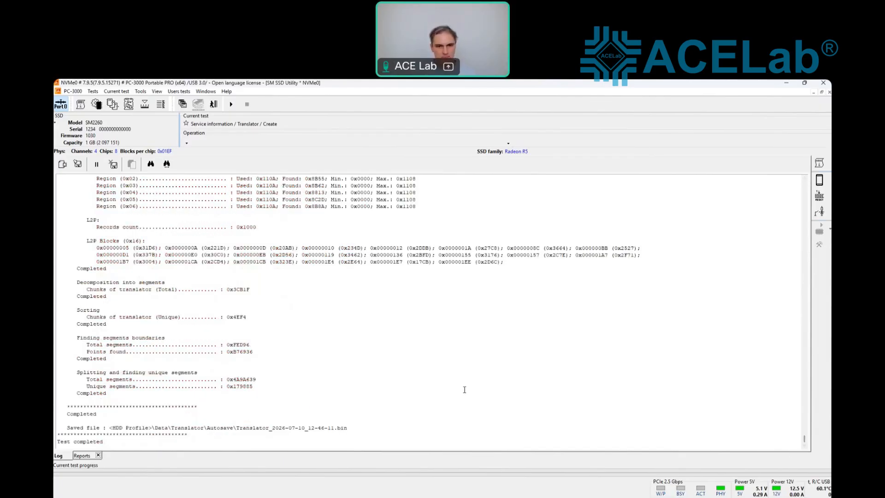
scroll(465, 389, up, 8)
scroll(464, 390, down, 8)
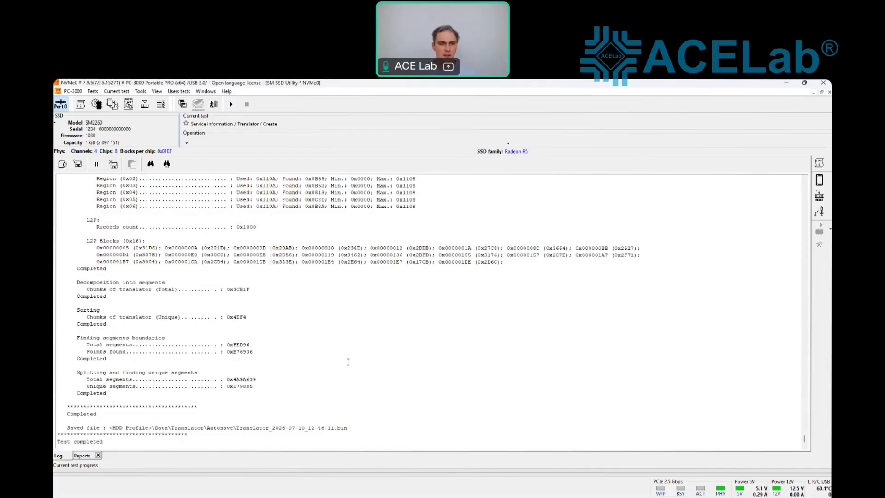
click(206, 91)
click(243, 141)
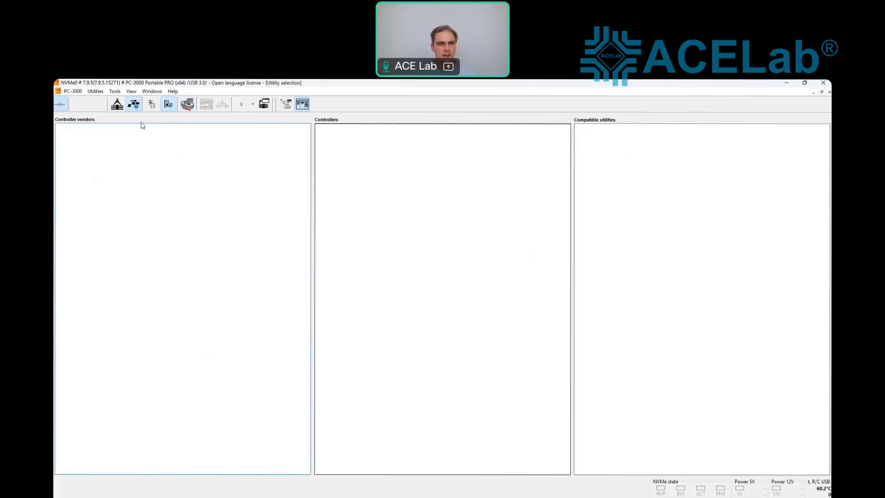
Step: Start a Data Extractor task in folder SM2263KT with default reading parameters and NE-512 as source
click(134, 104)
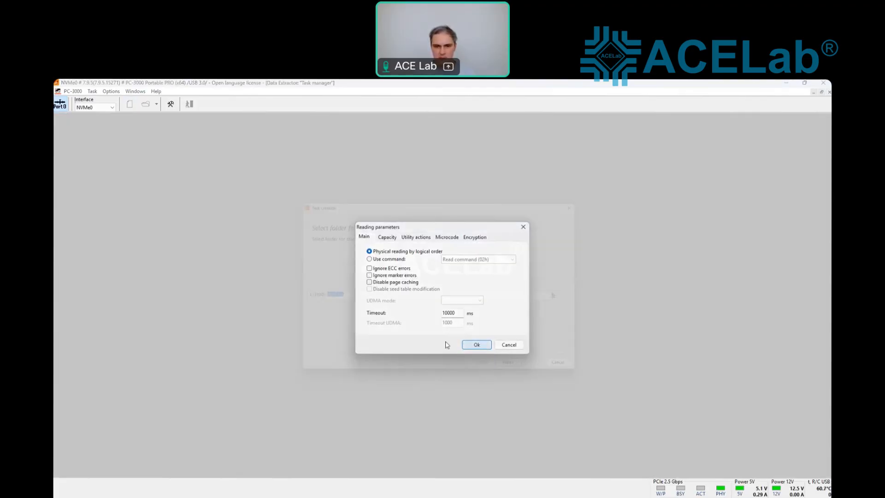
key(Return)
text(SM2263KT)
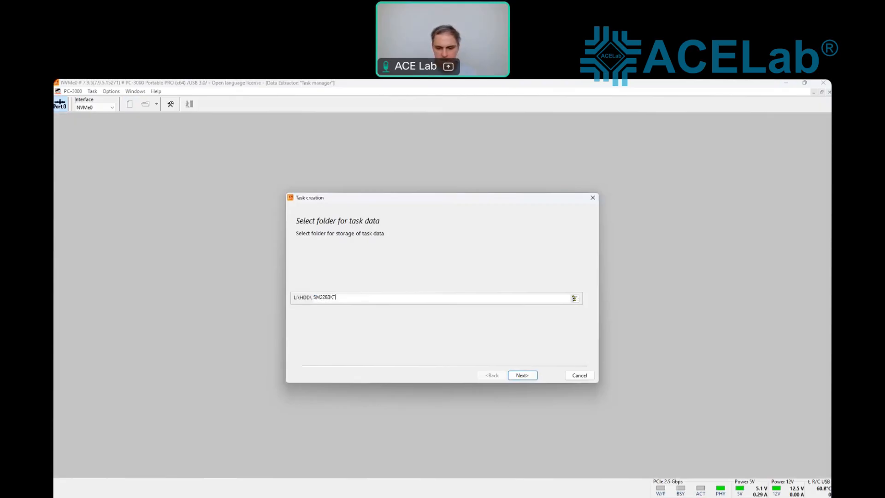
key(Return)
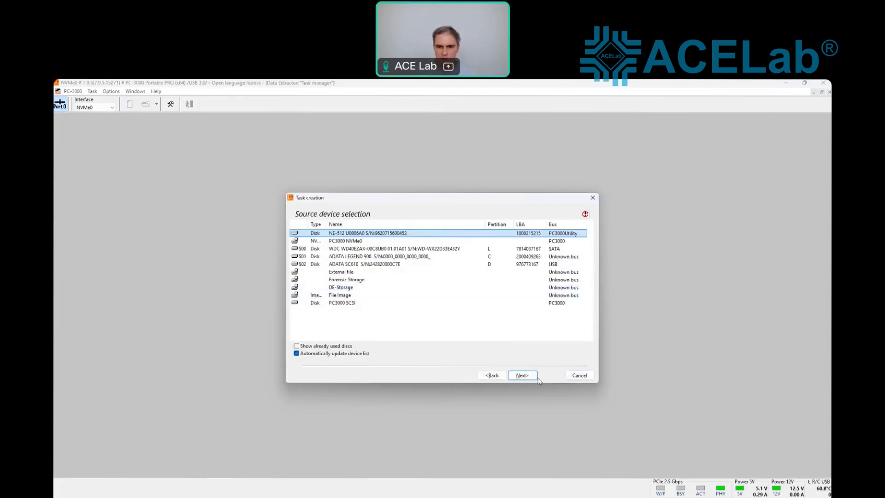
click(526, 376)
click(522, 375)
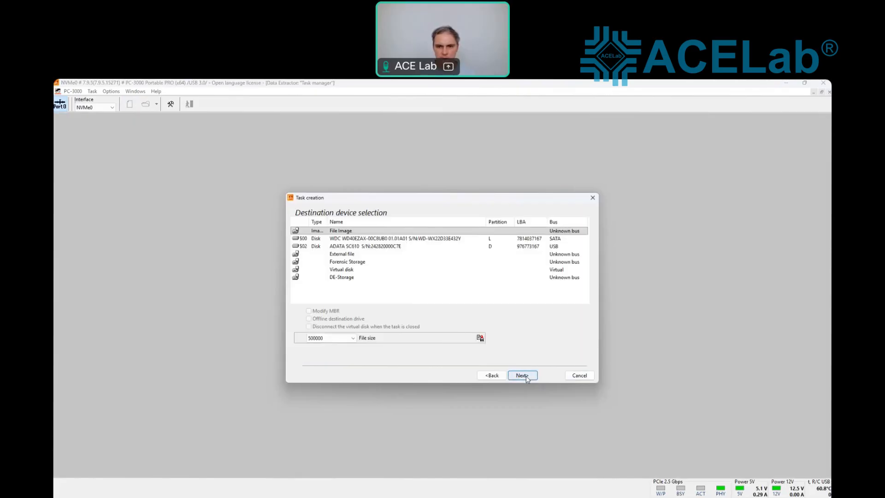
Step: Finish the task with File Image as destination and open sector 0 from the Map tab
click(522, 375)
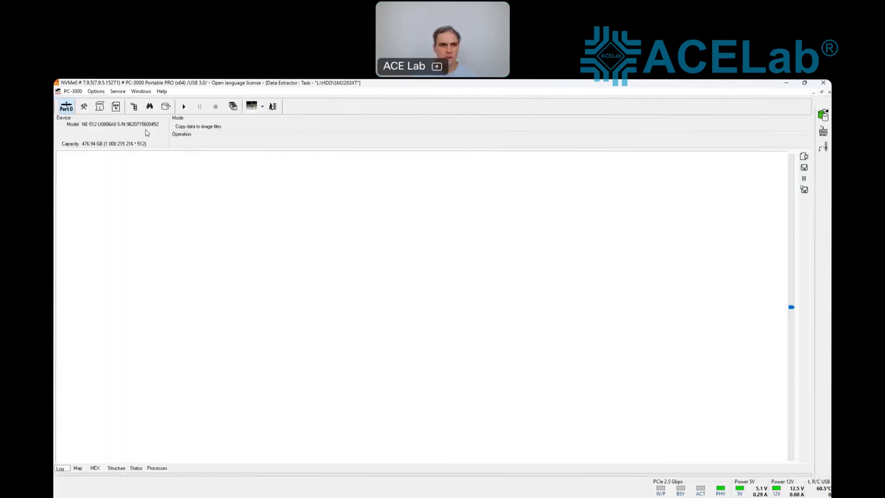
click(77, 468)
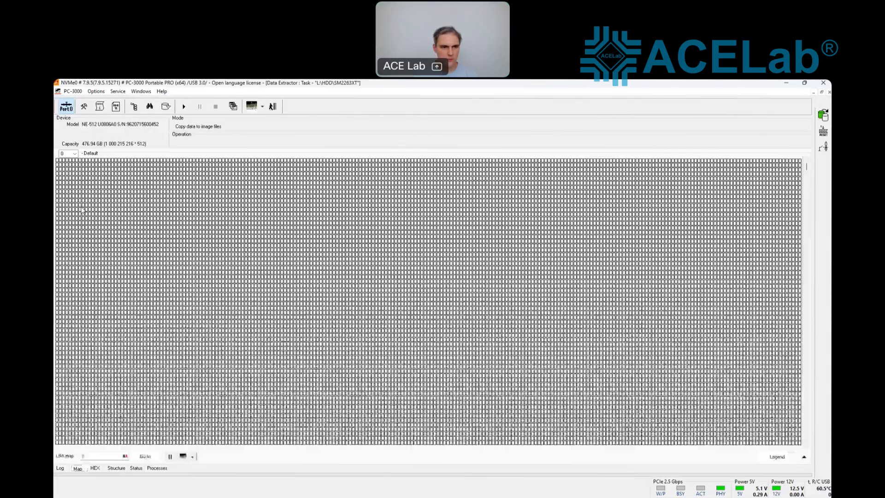
double_click(58, 164)
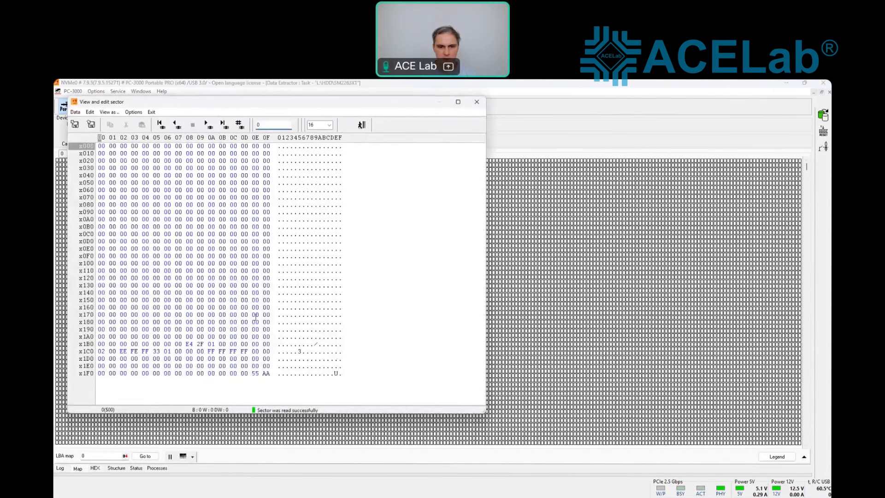
Step: Close the sector viewer and show the task's folder tree with the GPT partitions
click(362, 124)
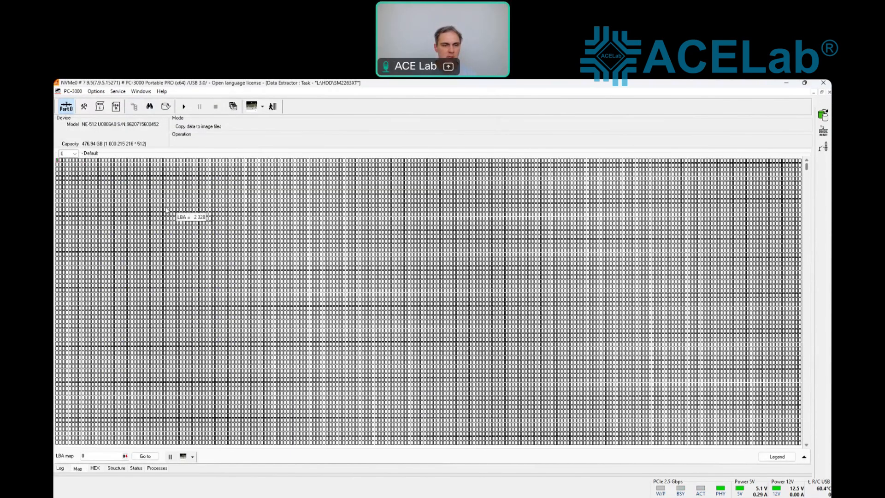
click(116, 106)
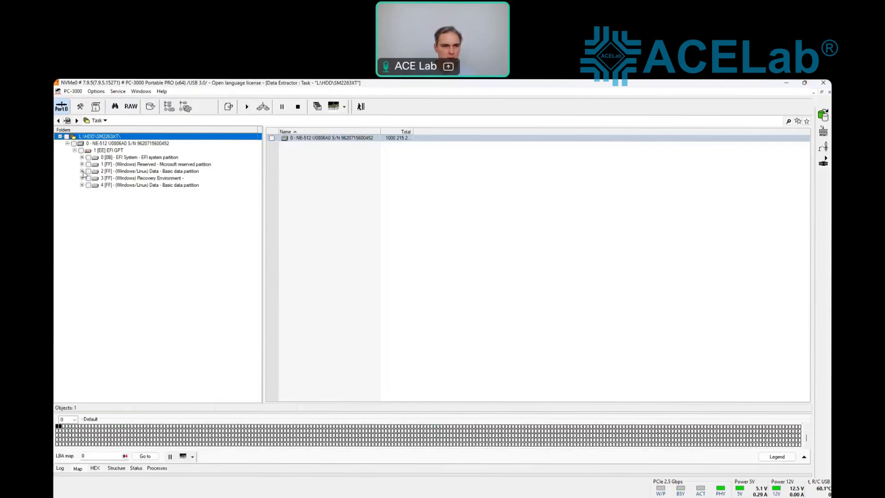
Step: Start and then stop a raw recovery scan on data partition 4
click(110, 172)
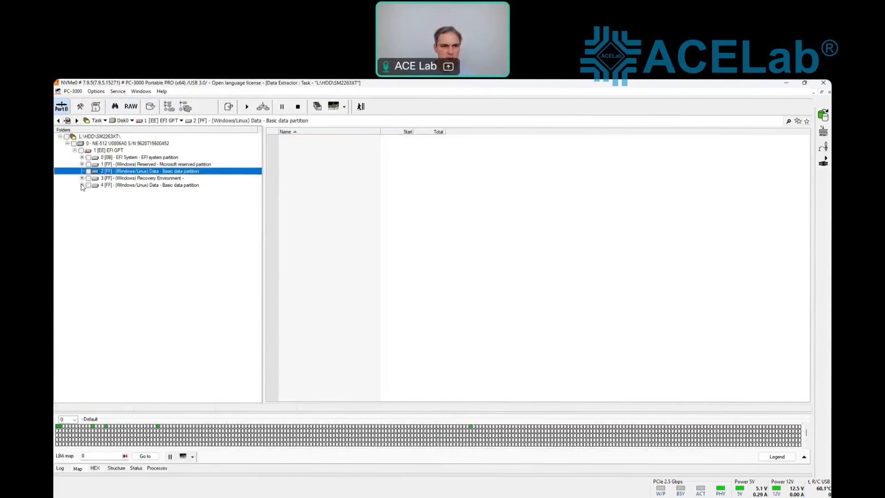
right_click(107, 187)
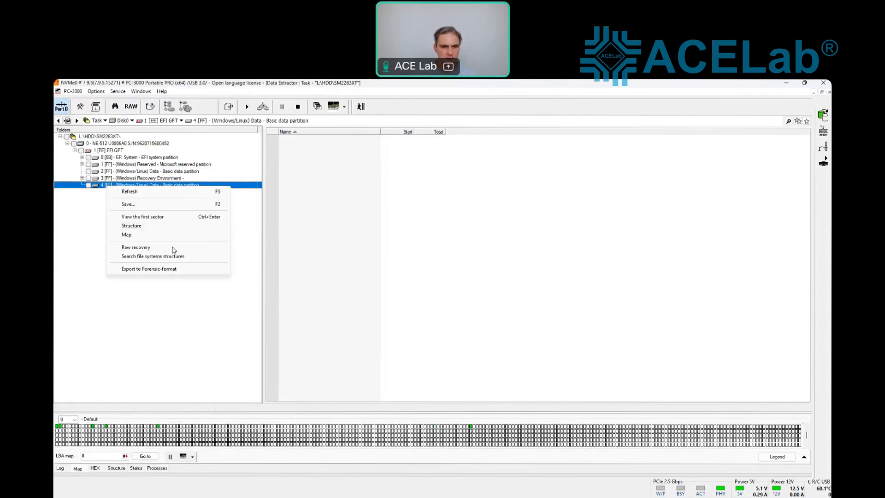
click(158, 247)
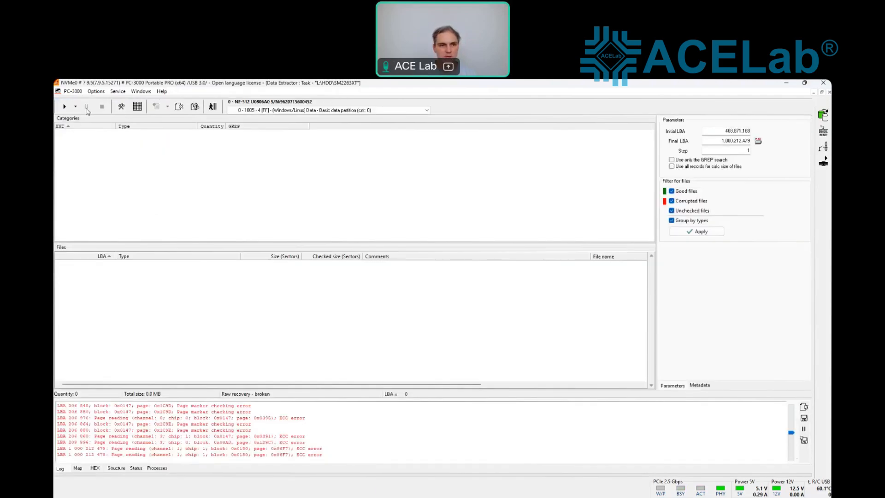
click(64, 106)
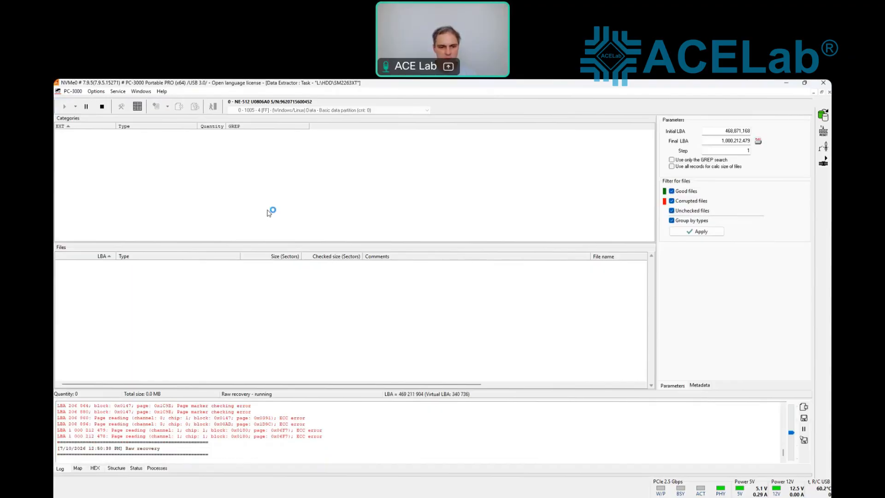
click(101, 107)
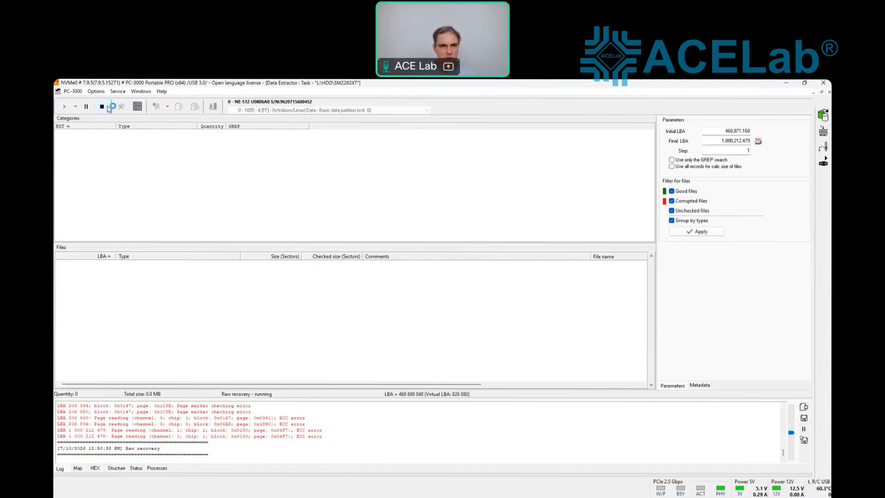
click(213, 106)
Step: Run a raw recovery scan on basic data partition 2
right_click(144, 171)
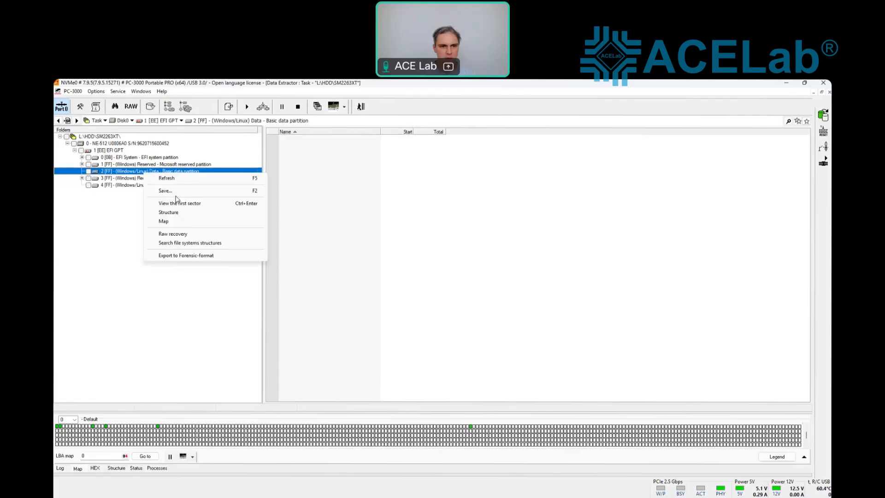
click(156, 234)
click(65, 106)
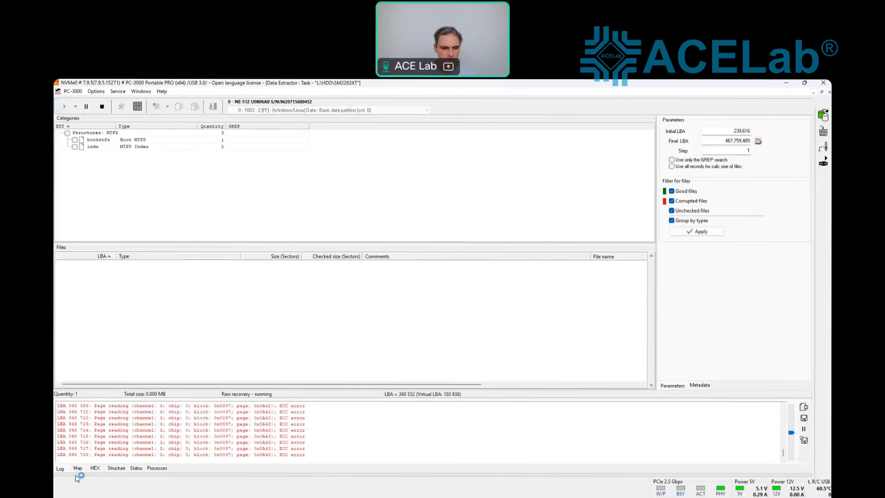
Step: Watch partition 2's raw recovery on the Map, list the 7 JPEGs found, then exit to the partition tree
click(78, 468)
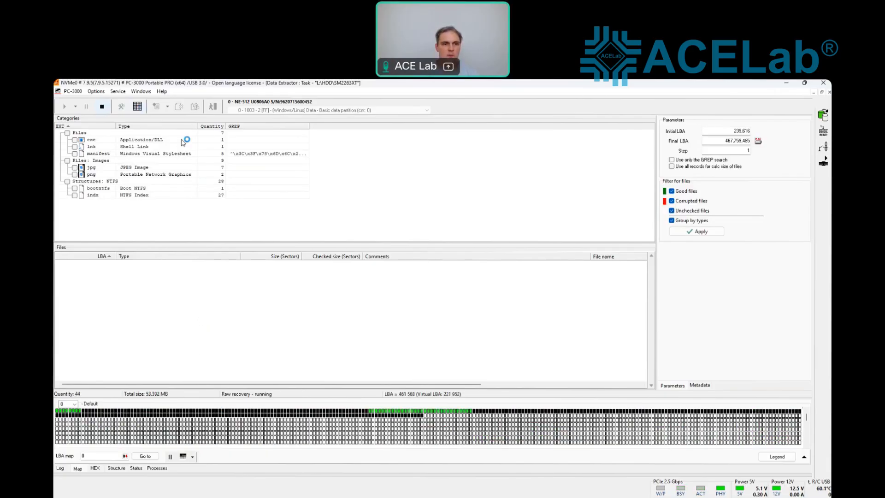
click(143, 169)
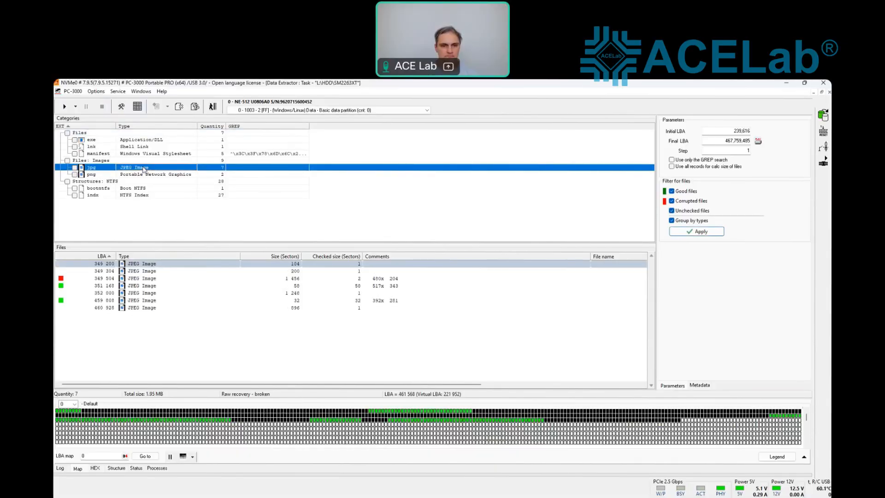
click(215, 107)
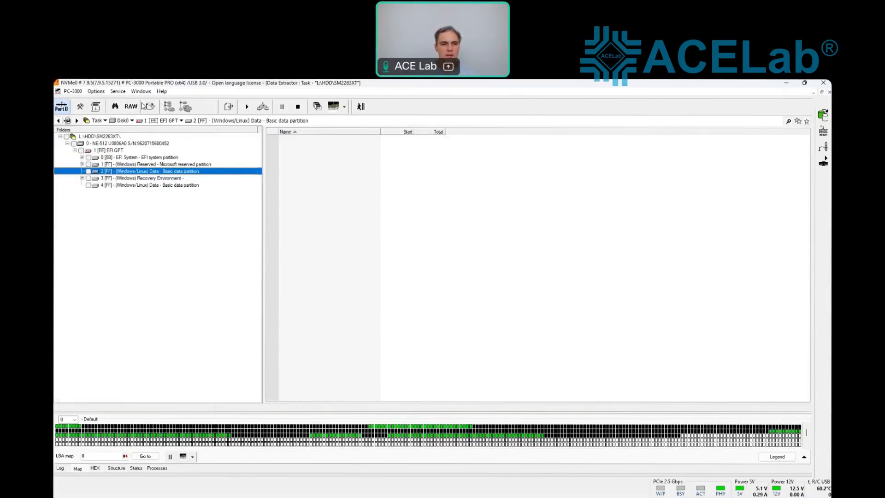
Step: Close the SM2263XT Data Extractor task, confirming Yes, and switch back to the SM SSD Utility NVMe0 window
click(141, 93)
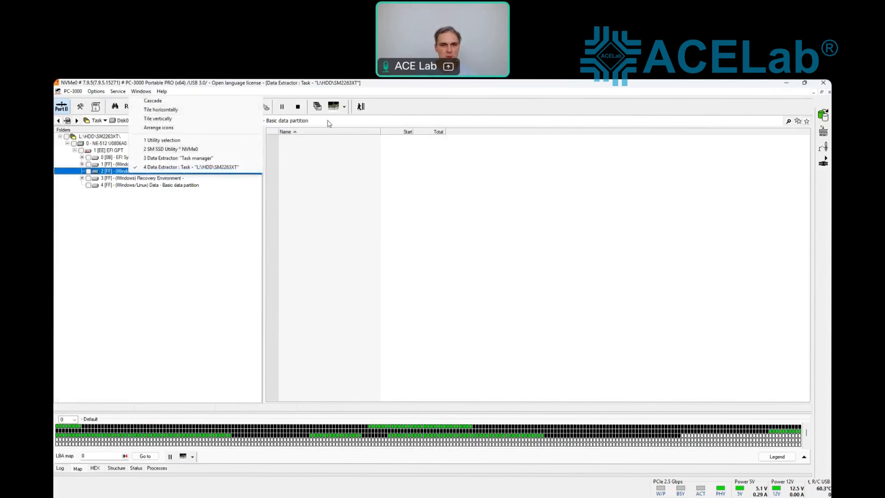
click(360, 107)
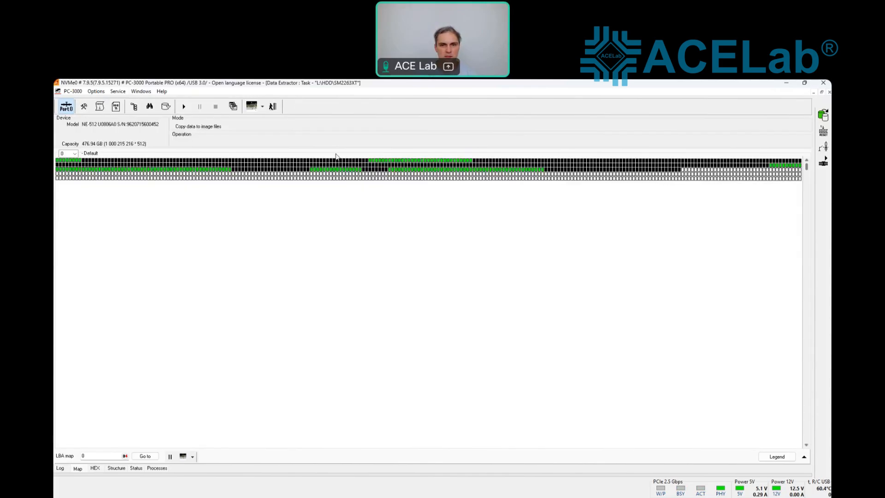
click(275, 108)
click(431, 303)
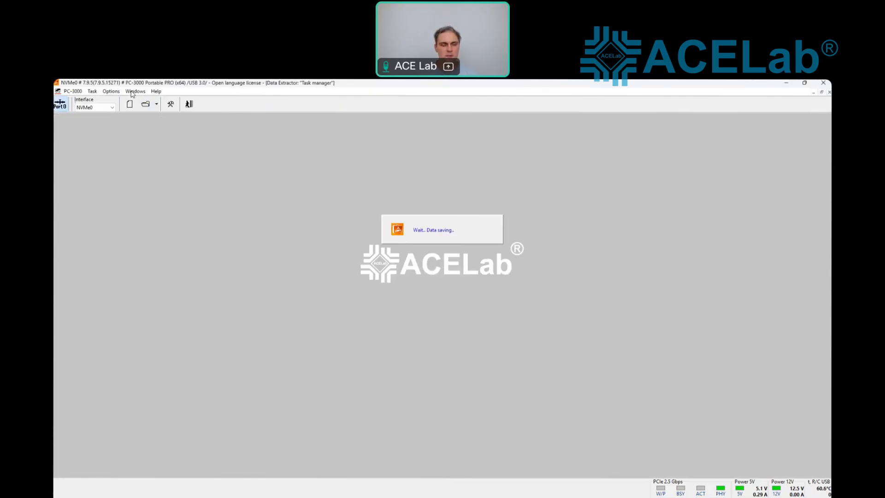
click(132, 94)
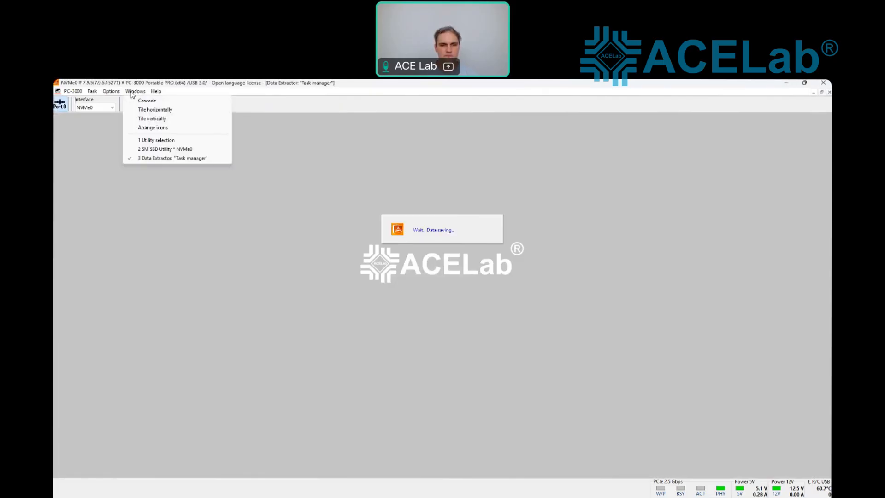
click(183, 151)
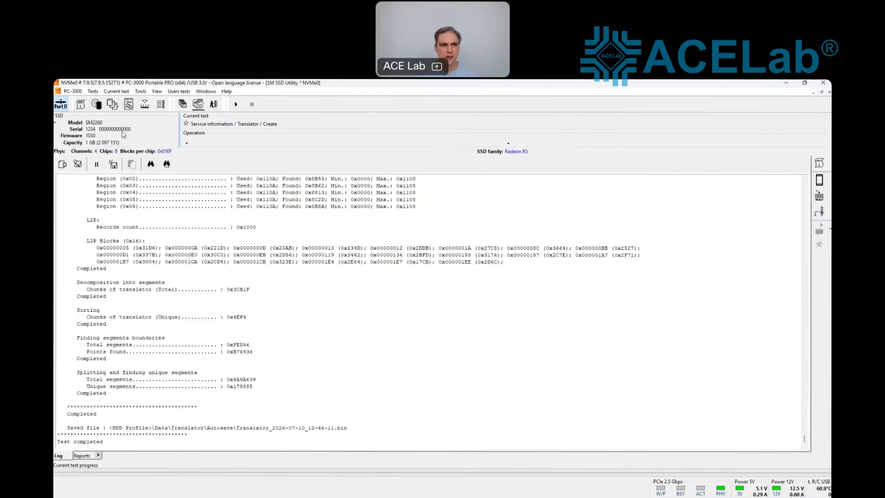
Step: Show the Tests > Drive mode submenu with loader uploading, safe mode and SSD initialization
click(92, 91)
mouse_move(132, 141)
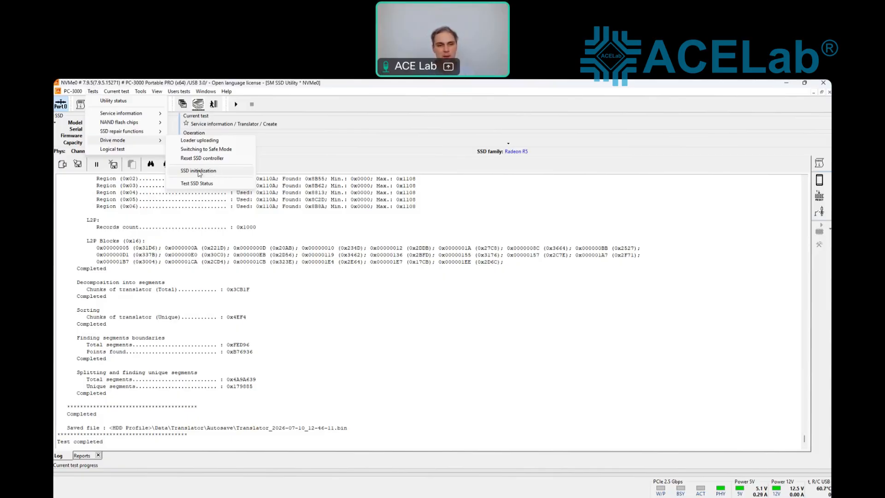
Step: Run SSD initialization from Tests > Drive mode and confirm it, resetting the controller to ready state
click(199, 172)
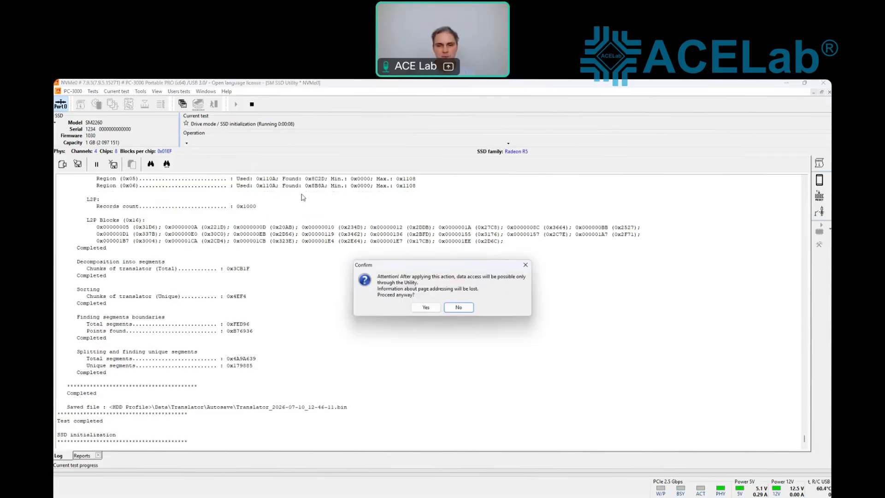
click(425, 312)
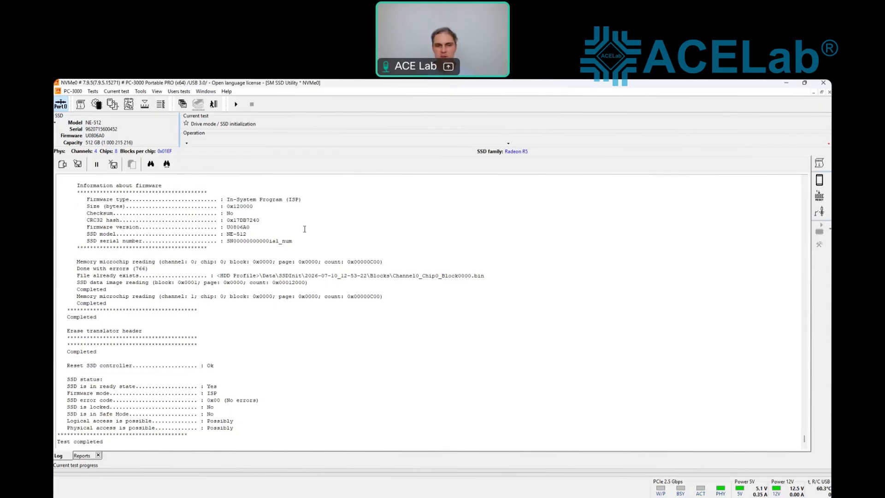
Step: Start Tests > Service information > Translator > Create and follow the translator rebuild in the log
click(92, 91)
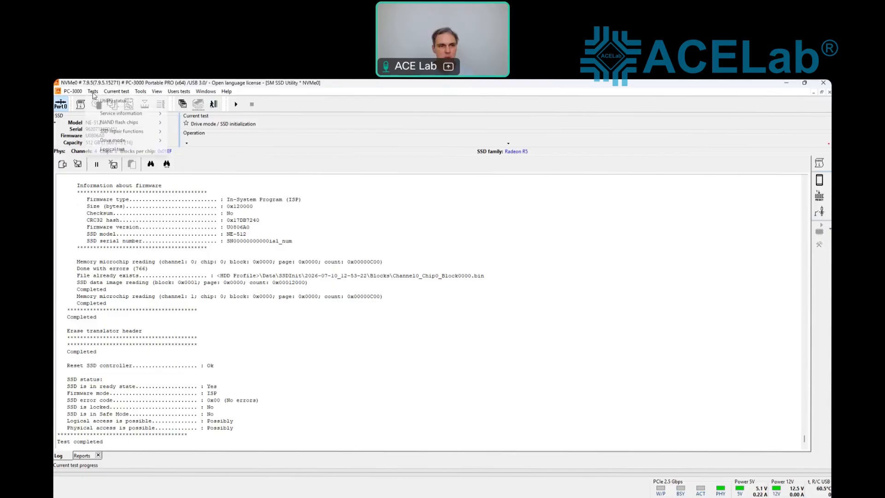
mouse_move(124, 114)
mouse_move(225, 153)
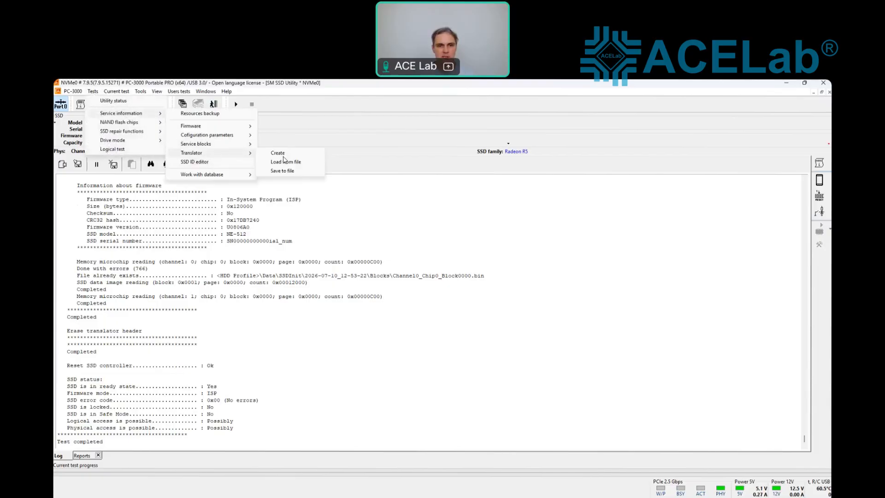
click(282, 153)
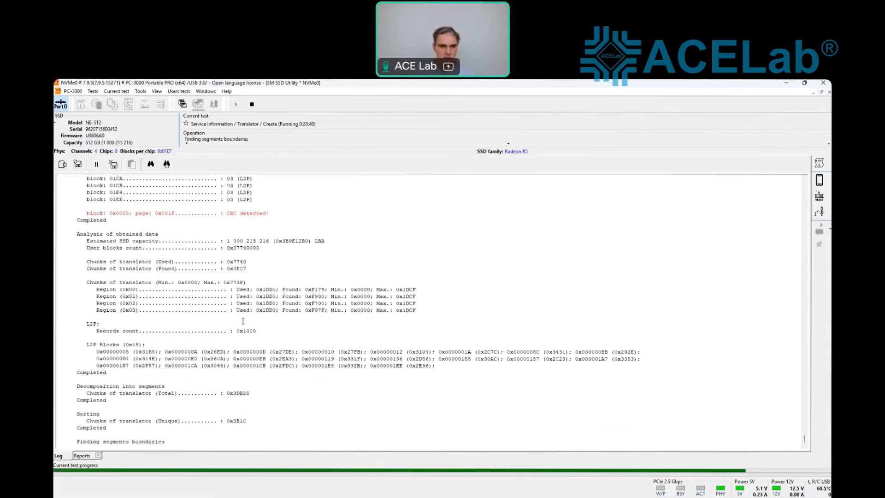
scroll(243, 320, up, 6)
scroll(243, 320, down, 2)
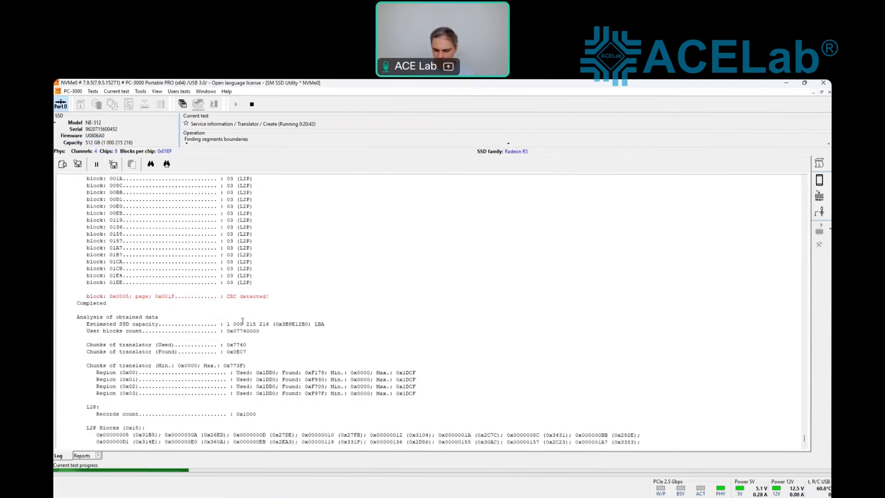
scroll(243, 320, down, 4)
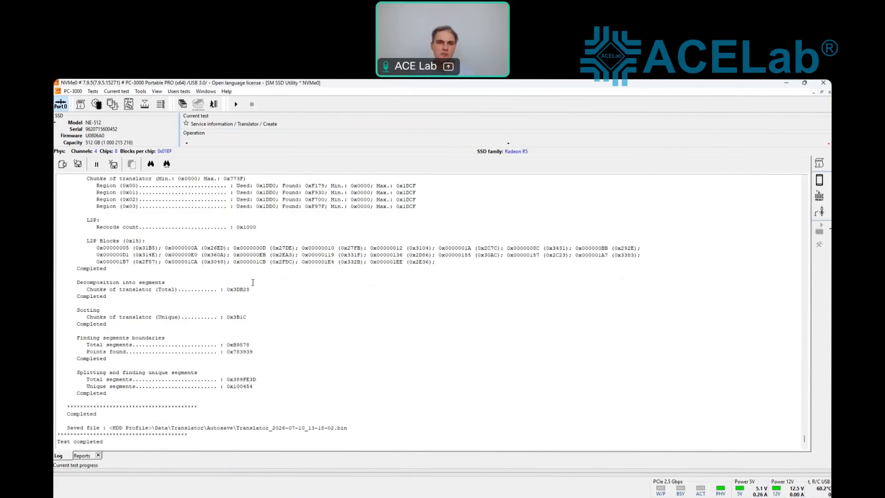
click(94, 91)
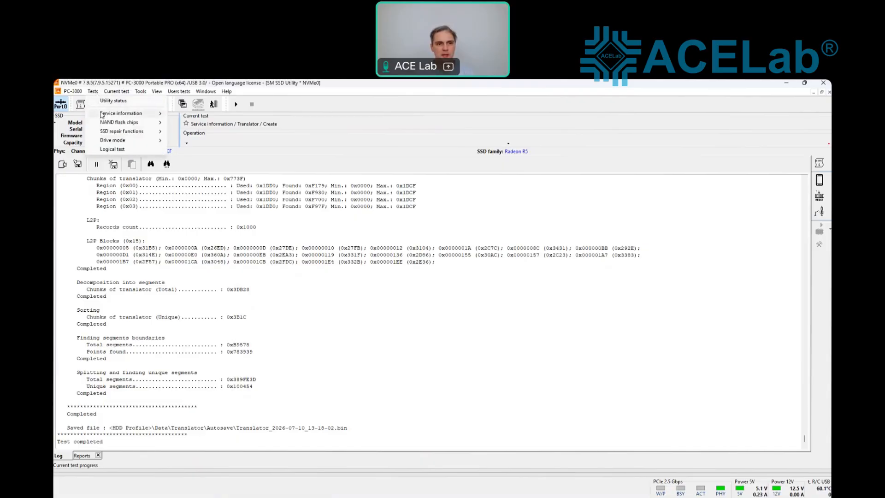
mouse_move(147, 113)
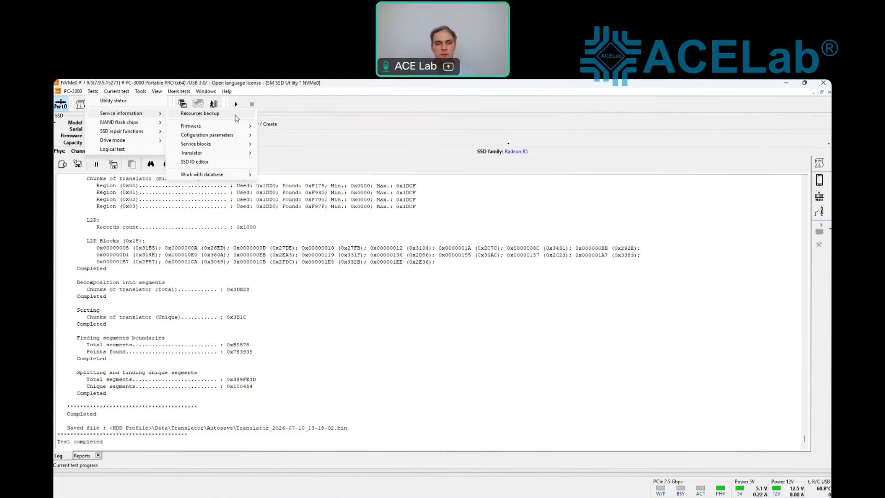
click(314, 403)
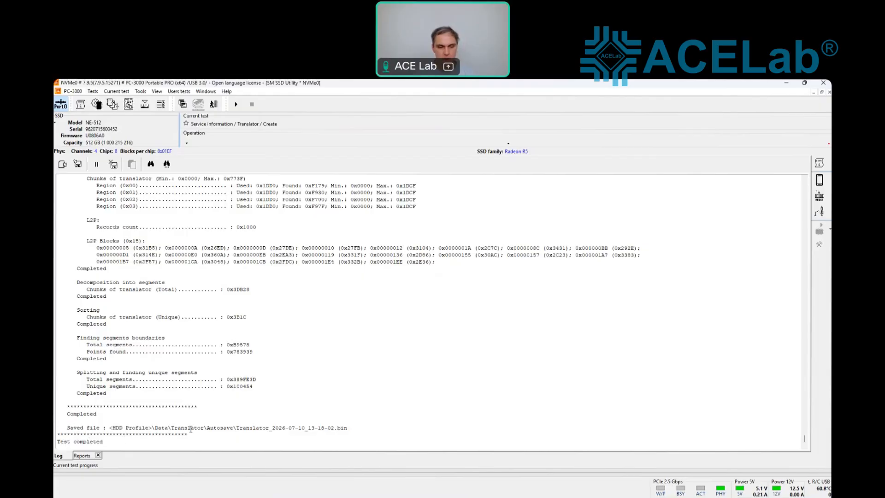
click(206, 91)
Step: Create a Data Extractor task in folder SM2263, accepting default reading parameters, source, options and destination
click(261, 159)
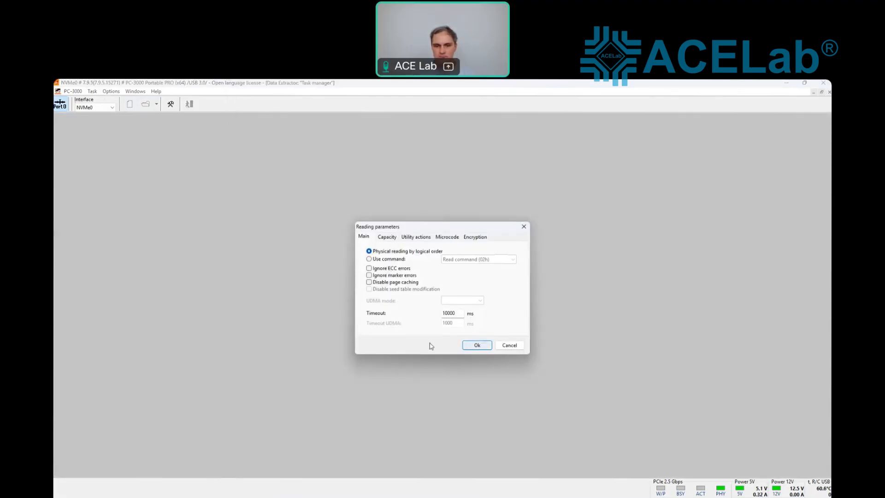
key(Return)
text(SM)
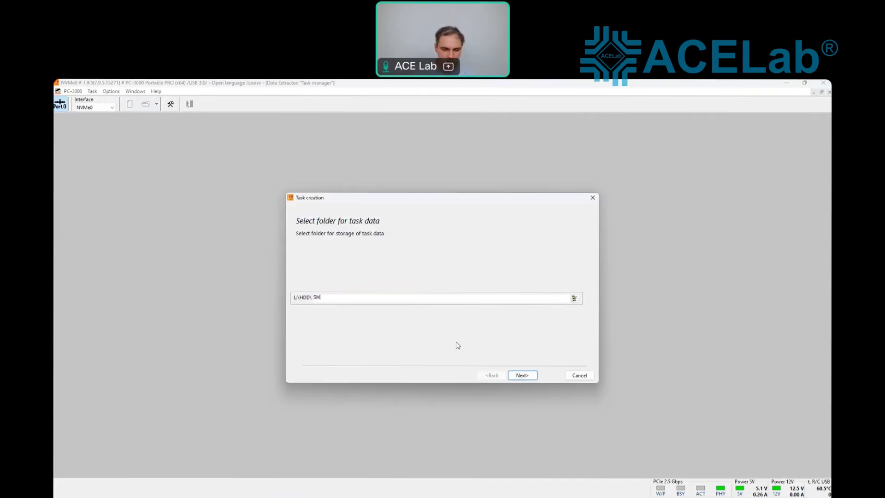
text(2263)
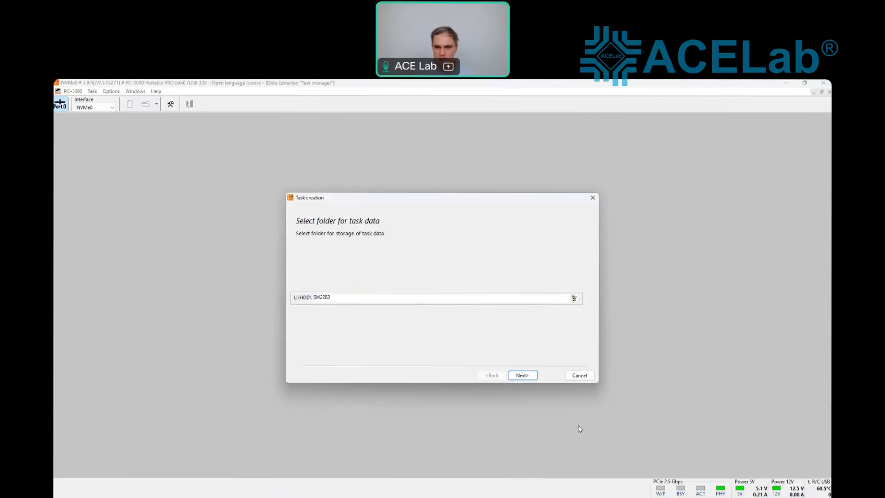
click(518, 375)
click(522, 374)
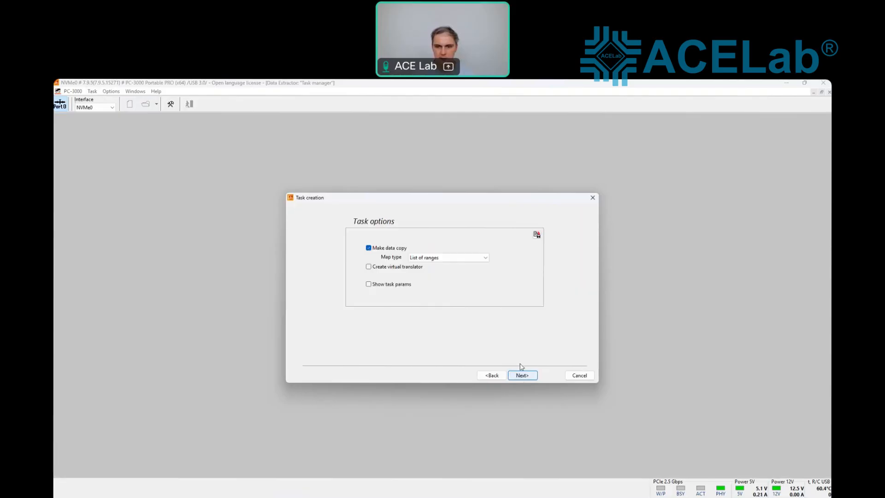
click(525, 374)
click(530, 375)
click(527, 375)
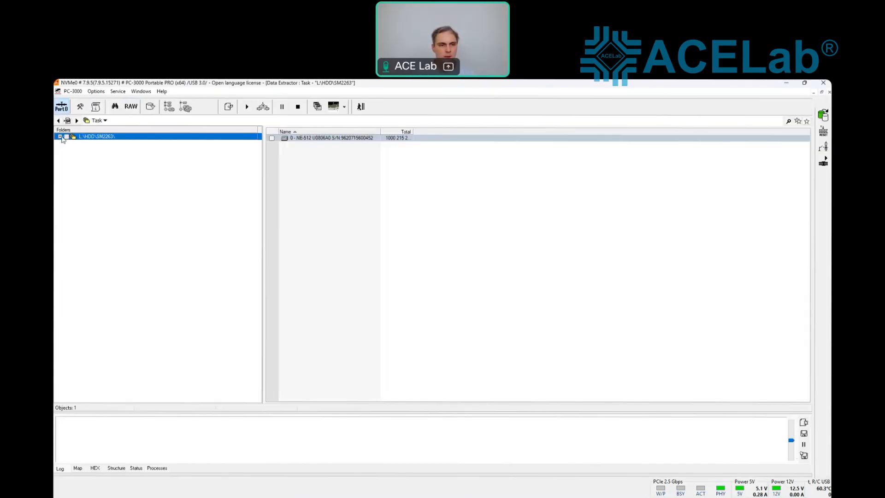
Step: Expand the NE-512 disk to partition 2's NTFS root folders, view its map, and tick the whole disk
click(68, 144)
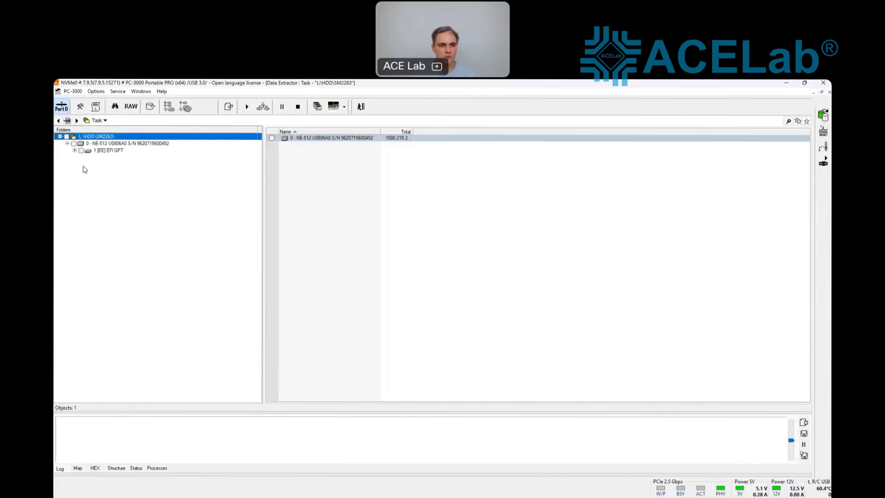
click(78, 468)
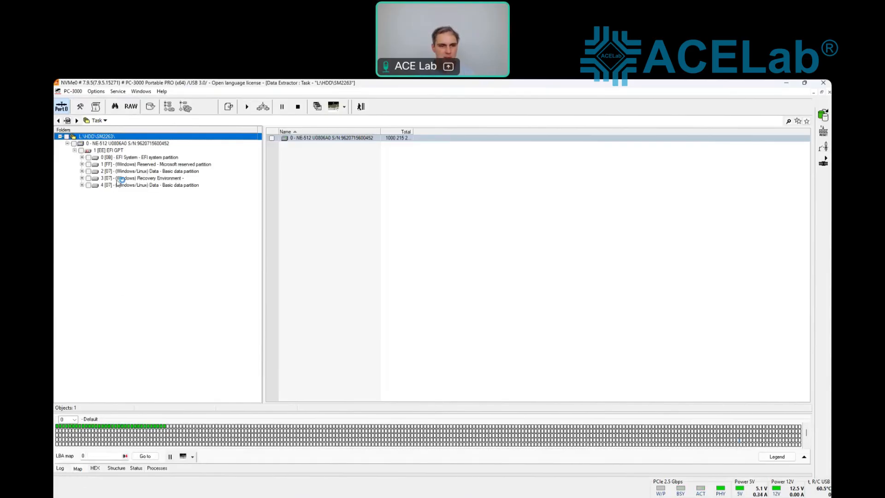
click(81, 171)
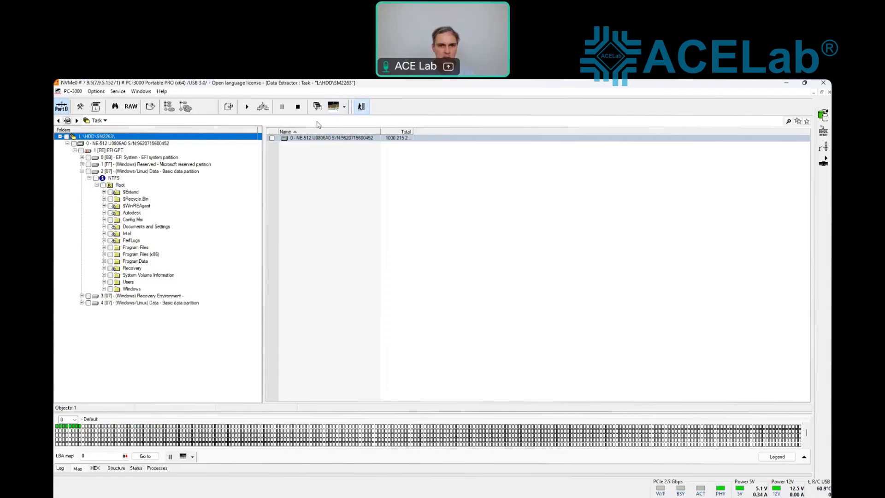
click(361, 106)
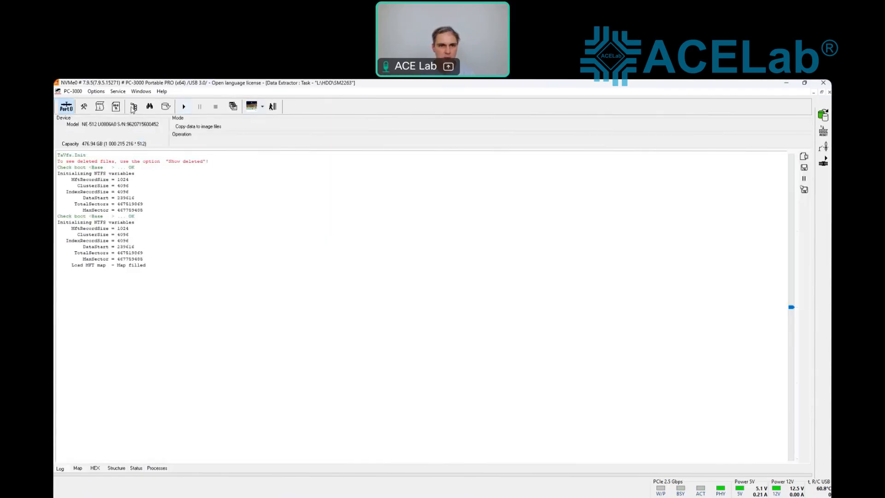
click(132, 107)
click(73, 143)
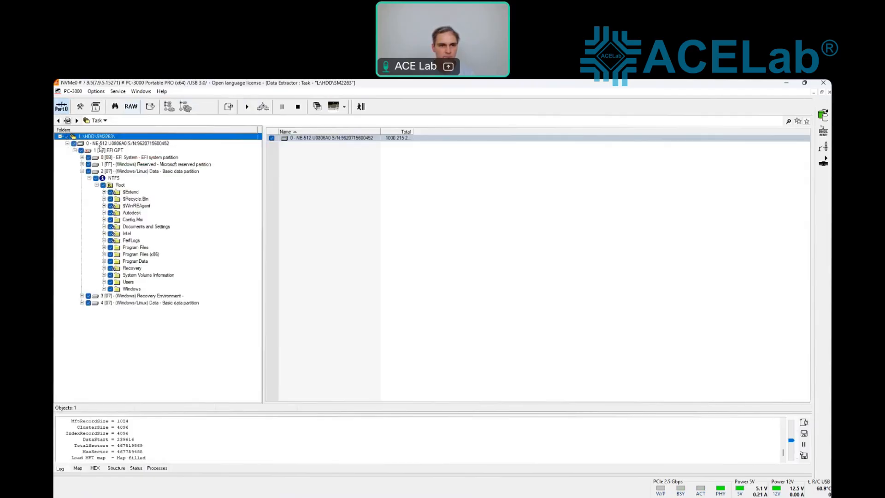
Step: Build the disk's used-sectors map and start copying all chains in the object list
right_click(100, 146)
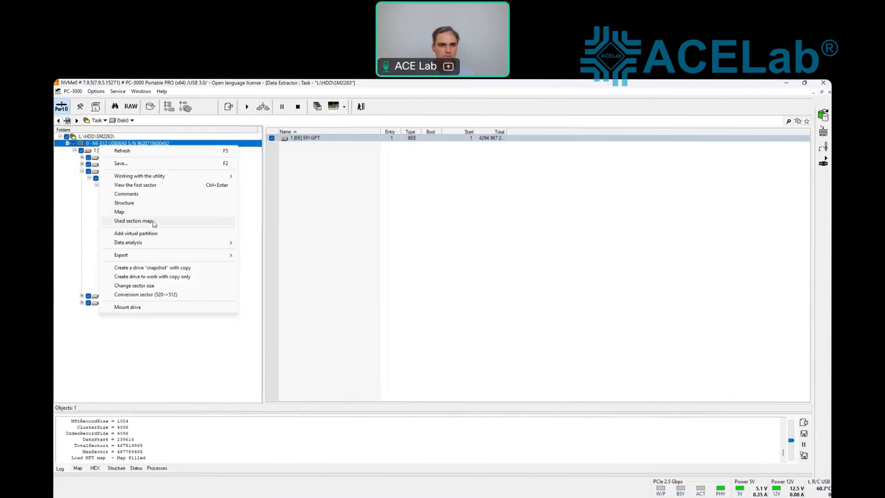
click(162, 224)
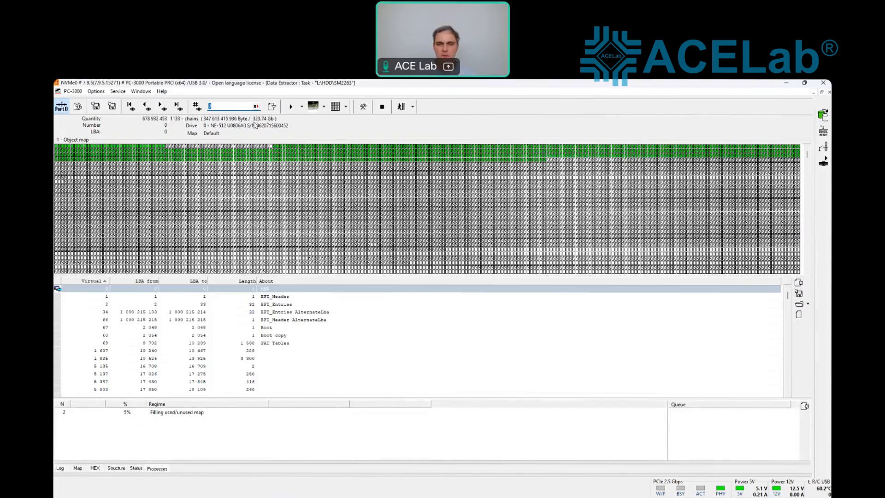
click(242, 321)
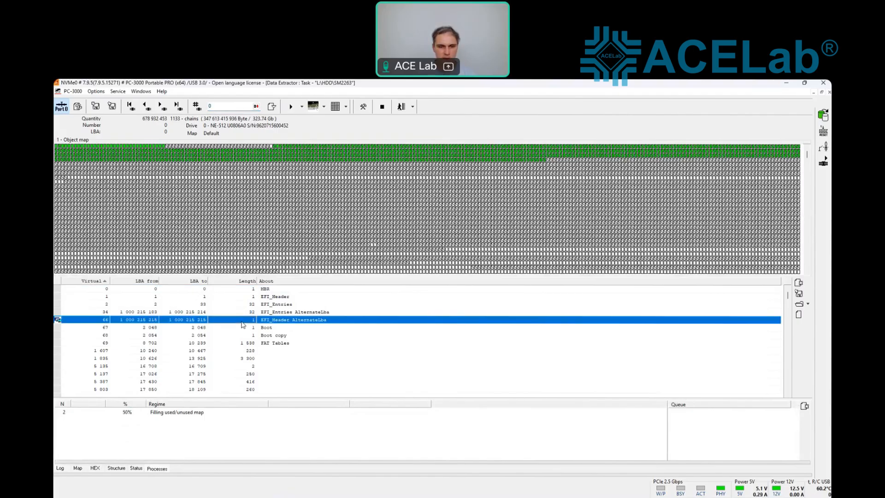
key(ctrl+a)
right_click(241, 323)
click(295, 408)
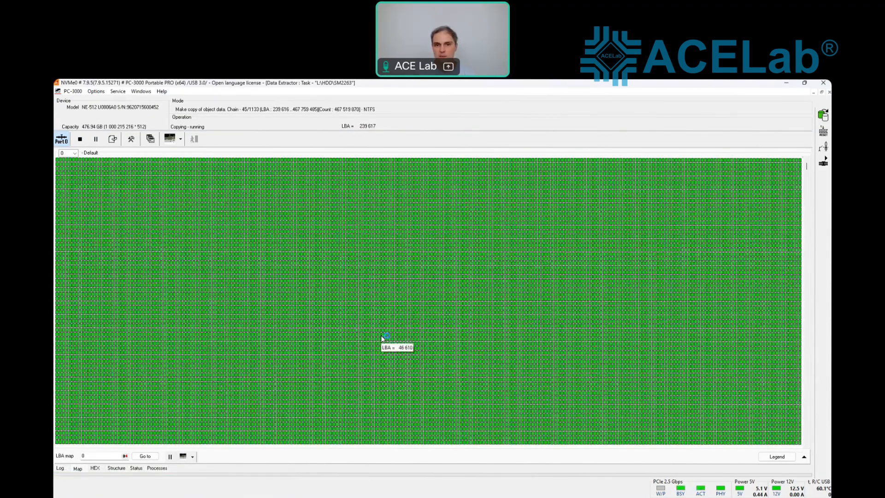
Step: Check copy progress on the Status, Log and Map tabs as the sector map fills green
click(138, 469)
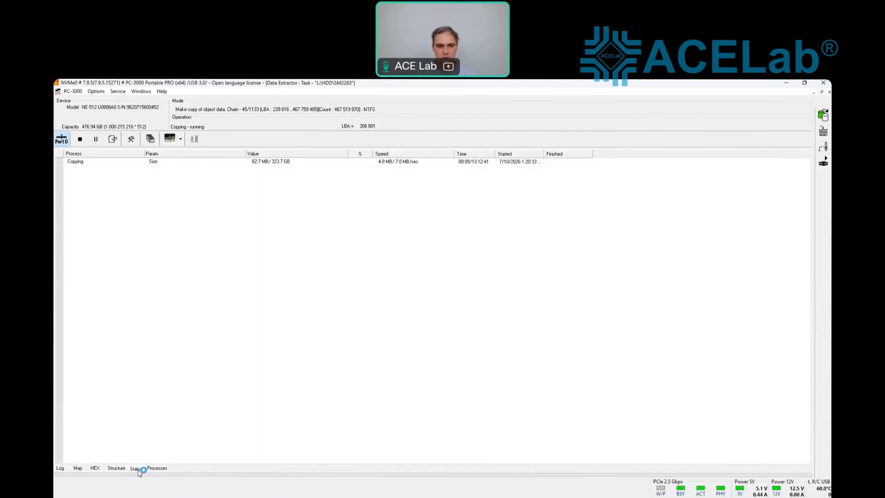
click(64, 468)
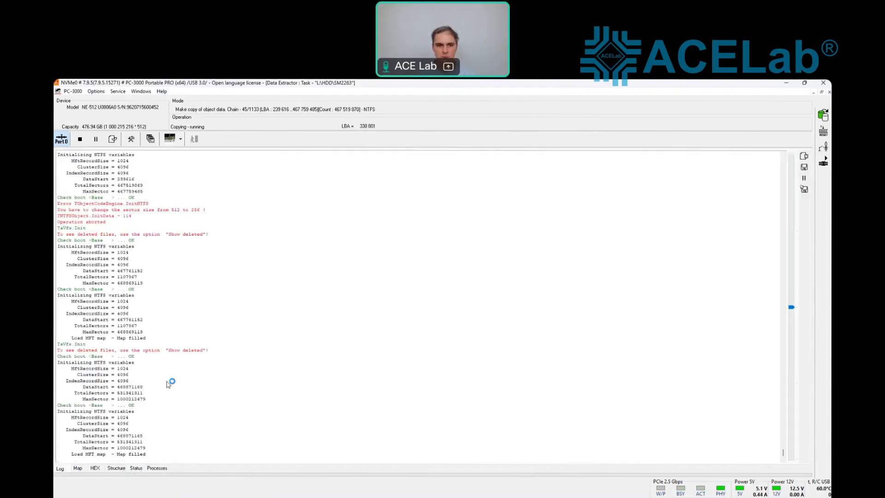
click(77, 468)
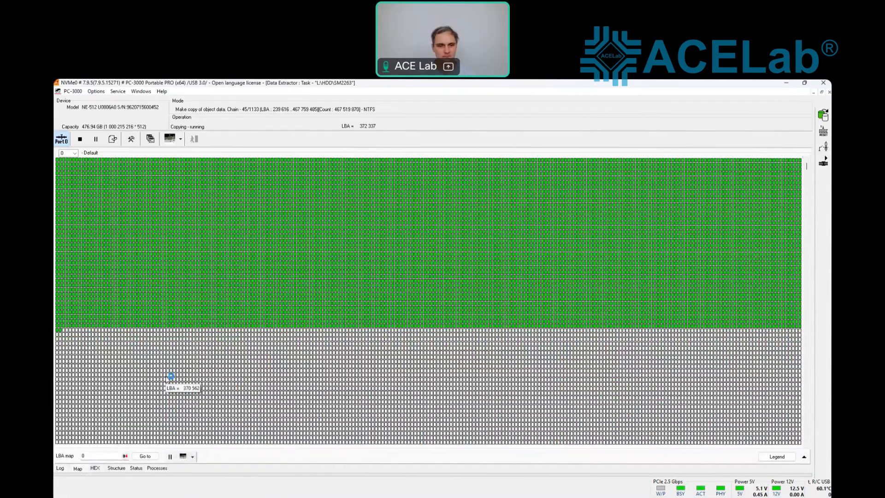